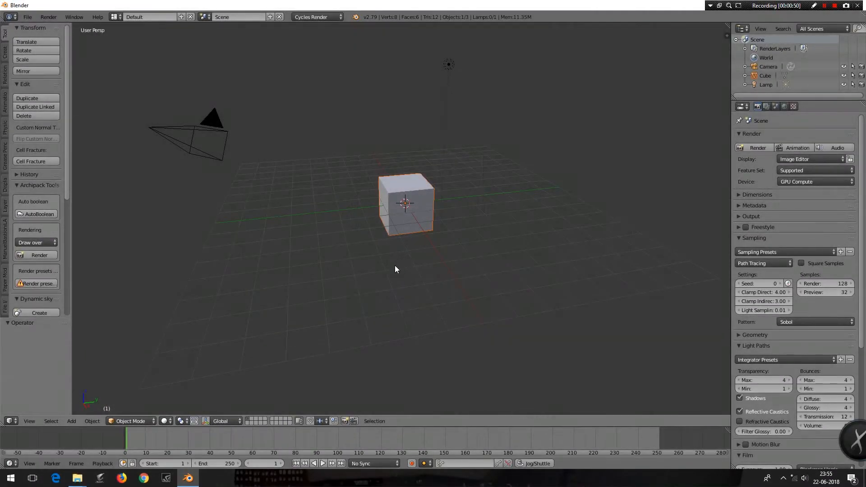
# Delete the default cube and switch the viewport to orthographic projection.
pyautogui.rightClick(392, 267)
pyautogui.moveTo(388, 283); pyautogui.dragTo(406, 205, button='middle')
pyautogui.rightClick(402, 206)
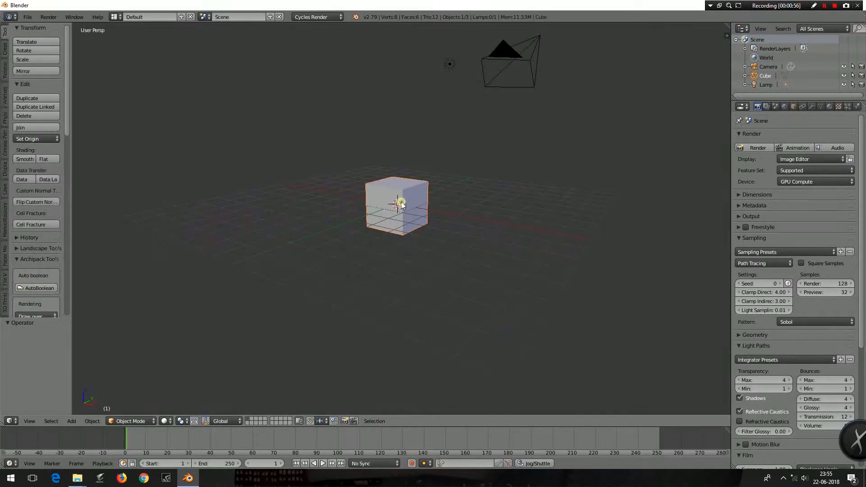
pyautogui.press('x')
pyautogui.click(401, 206)
pyautogui.press('KP_5')
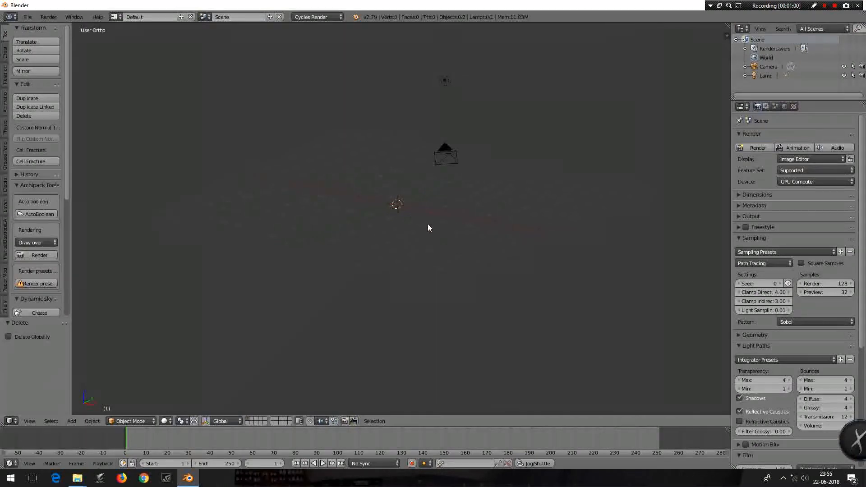
pyautogui.moveTo(467, 240); pyautogui.dragTo(405, 218, button='middle')
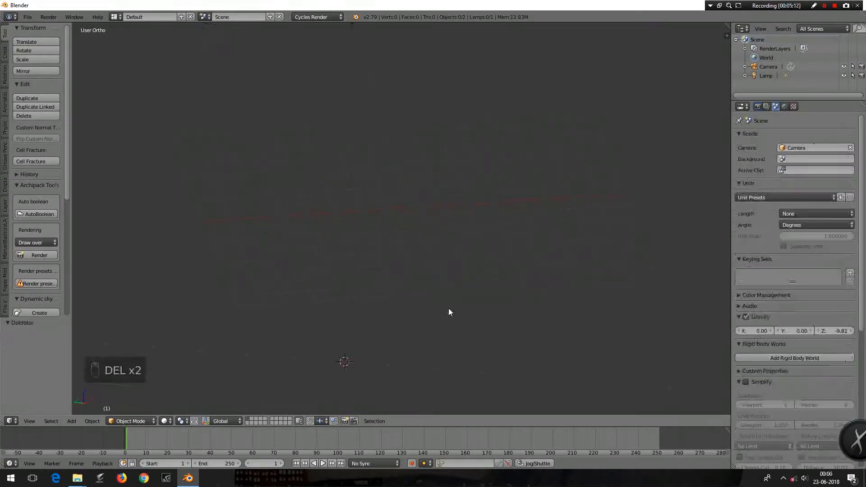
# Add a mesh cylinder and raise it about 1.08 units along Z so its base sits at the grid floor.
pyautogui.hotkey('shift', 'a')
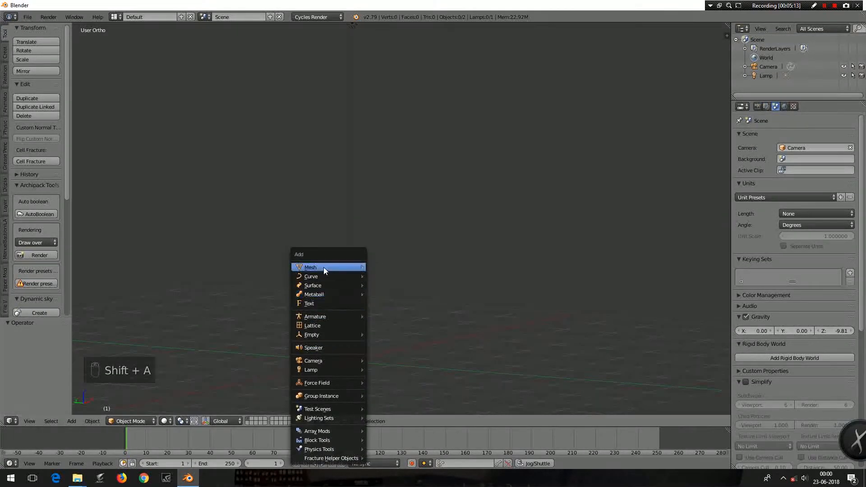
pyautogui.moveTo(323, 267)
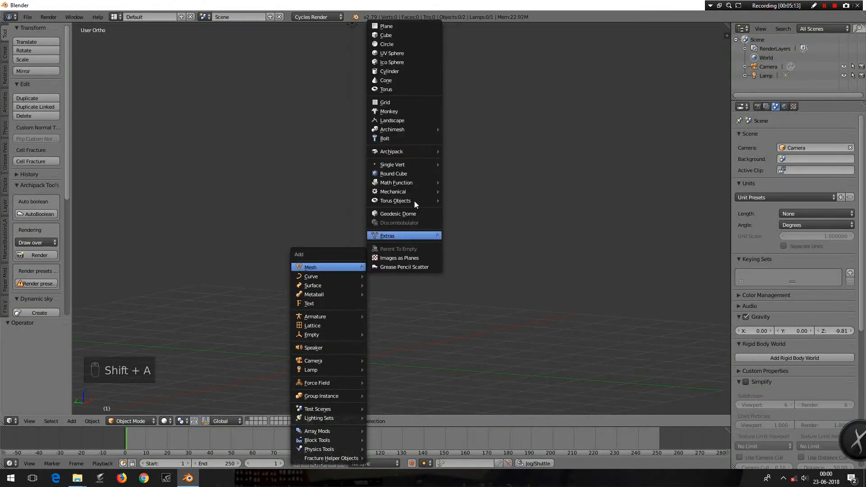
pyautogui.click(402, 72)
pyautogui.scroll(-2, 404, 343)
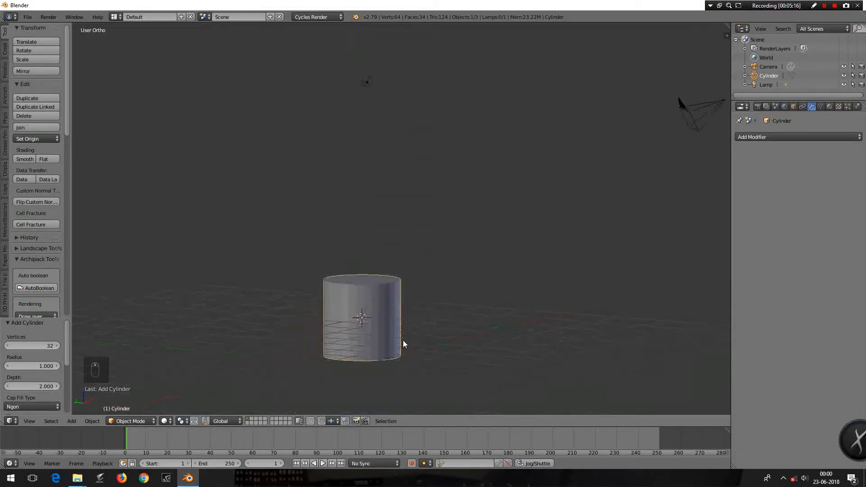
pyautogui.press('g')
pyautogui.press('z')
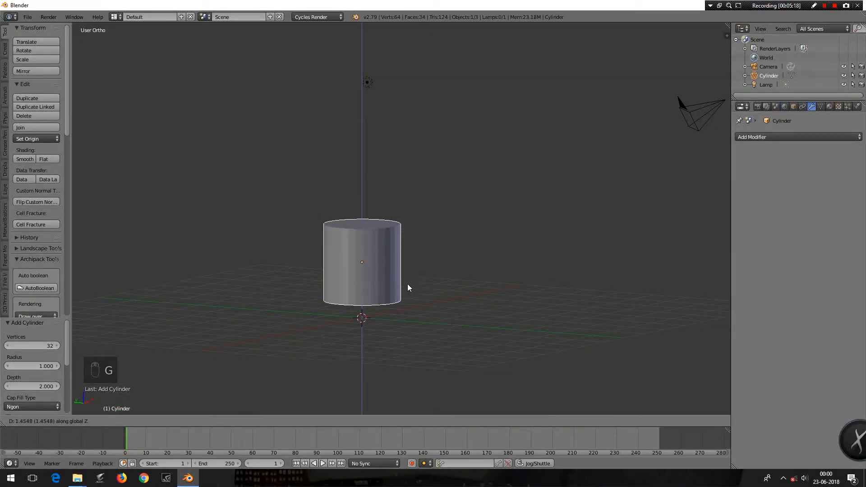
pyautogui.click(407, 302)
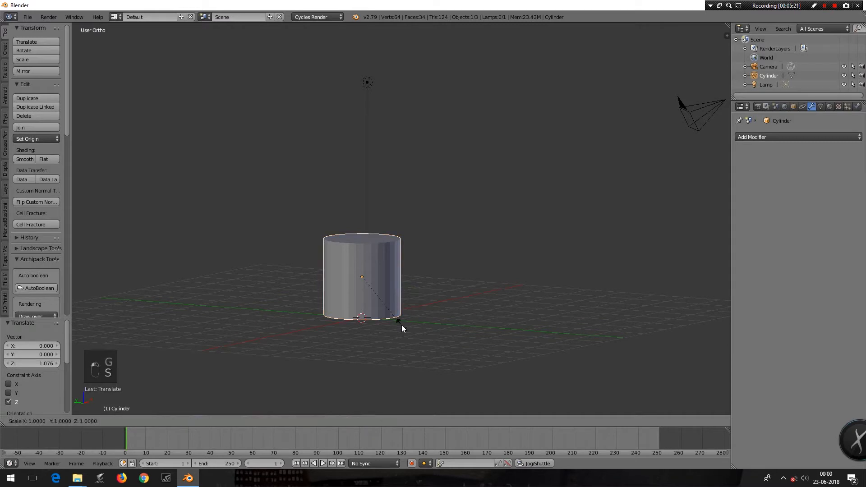
# Stretch the cylinder along Z by a factor of about 1.715 and raise it about 0.65 units back onto the grid floor.
pyautogui.press('s')
pyautogui.press('z')
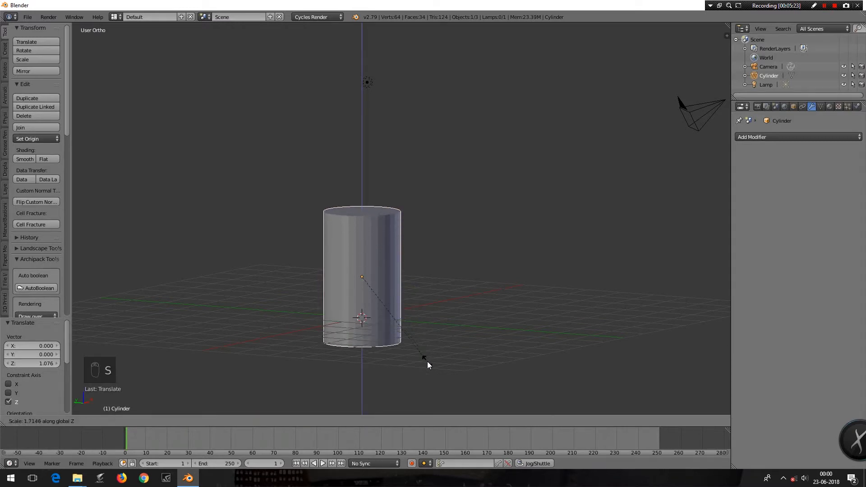
pyautogui.click(427, 362)
pyautogui.press('g')
pyautogui.press('z')
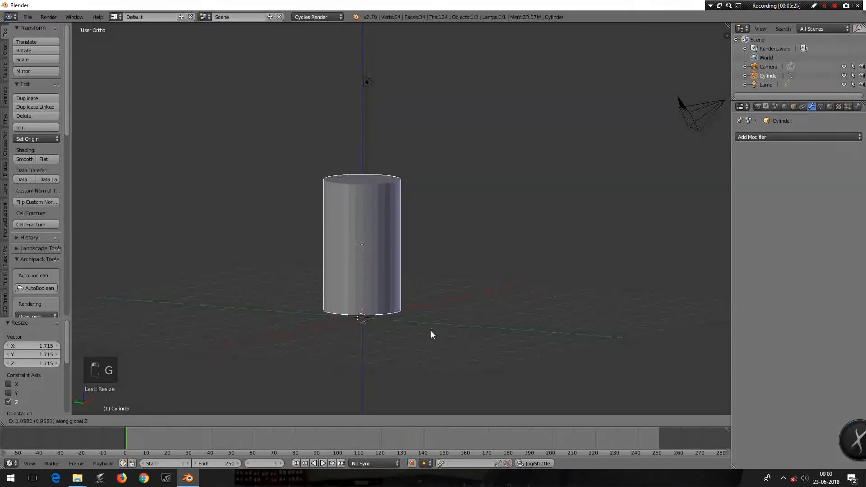
pyautogui.click(433, 337)
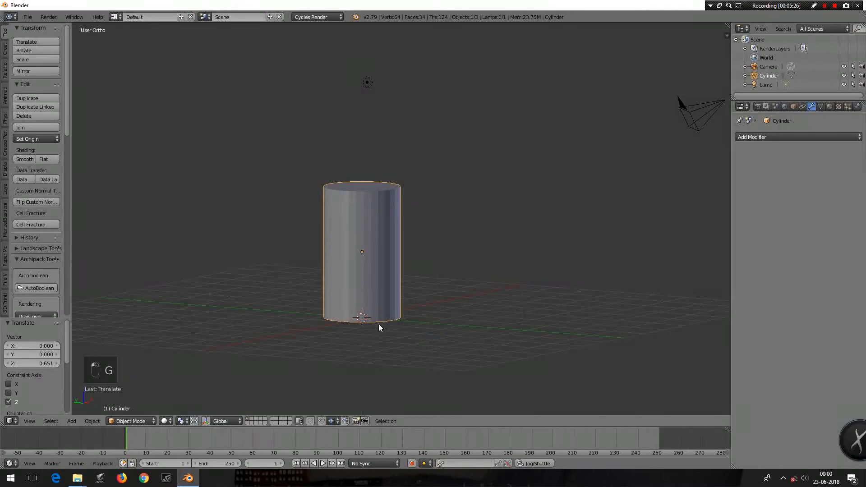
# In Edit Mode with face selection, inset the cylinder's top face by about 0.062.
pyautogui.keyDown('alt'); pyautogui.moveTo(356, 332); pyautogui.dragTo(427, 284, button='middle'); pyautogui.keyUp('alt')
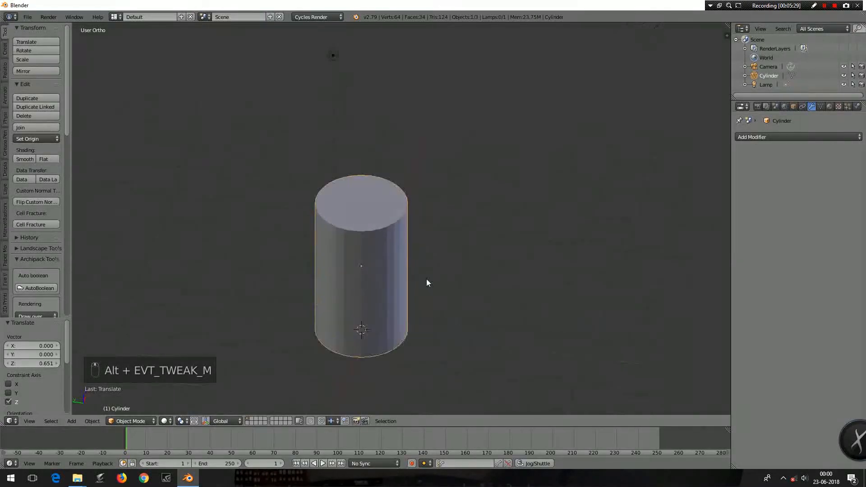
pyautogui.press('Tab')
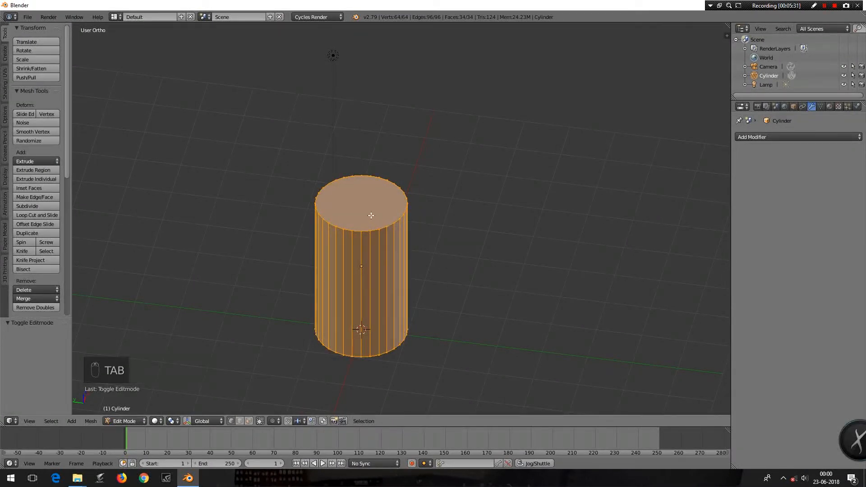
pyautogui.press('Tab')
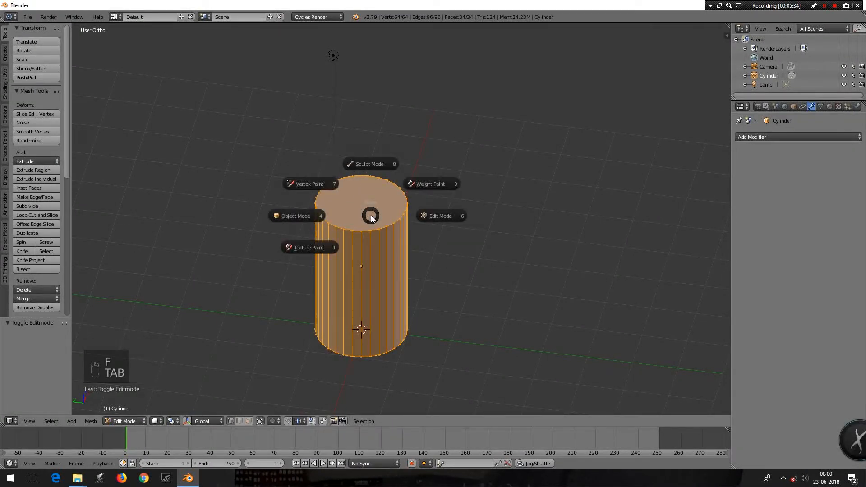
pyautogui.click(423, 215)
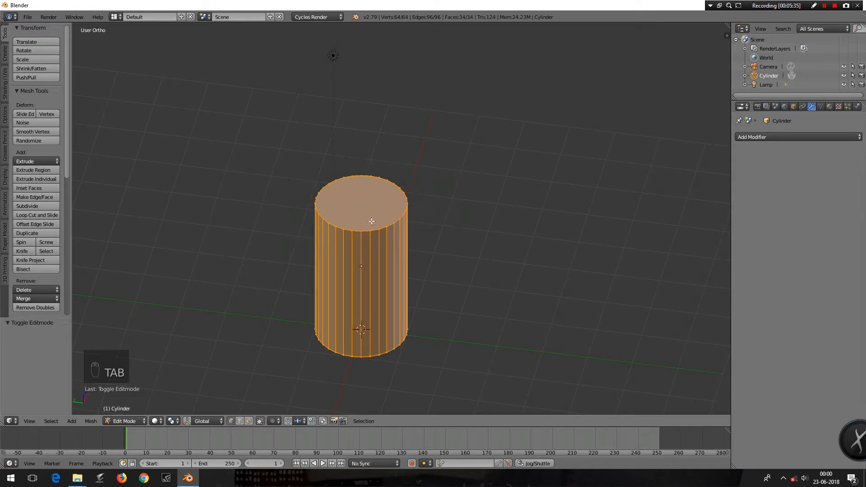
pyautogui.hotkey('ctrl', 'Tab')
pyautogui.click(361, 241)
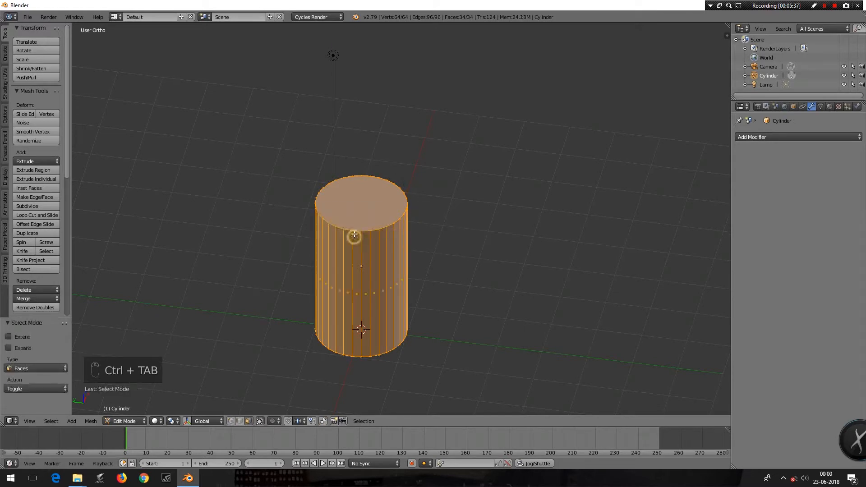
pyautogui.click(358, 208)
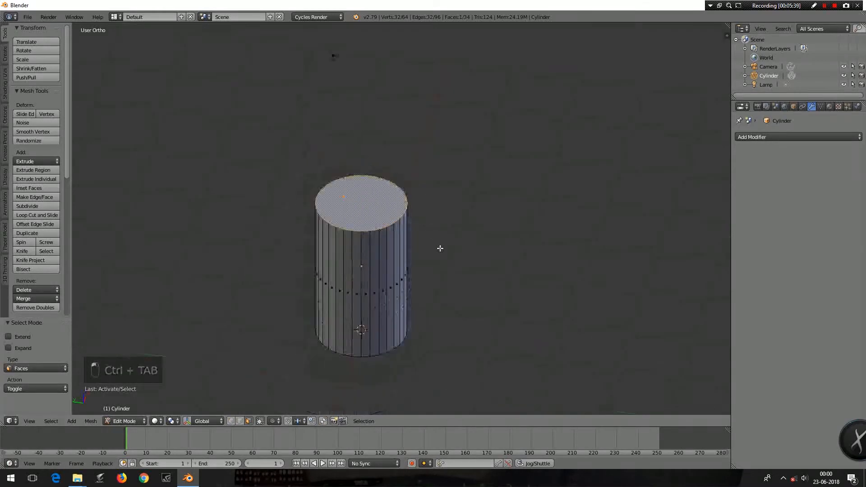
pyautogui.scroll(2, 443, 264)
pyautogui.scroll(1, 447, 229)
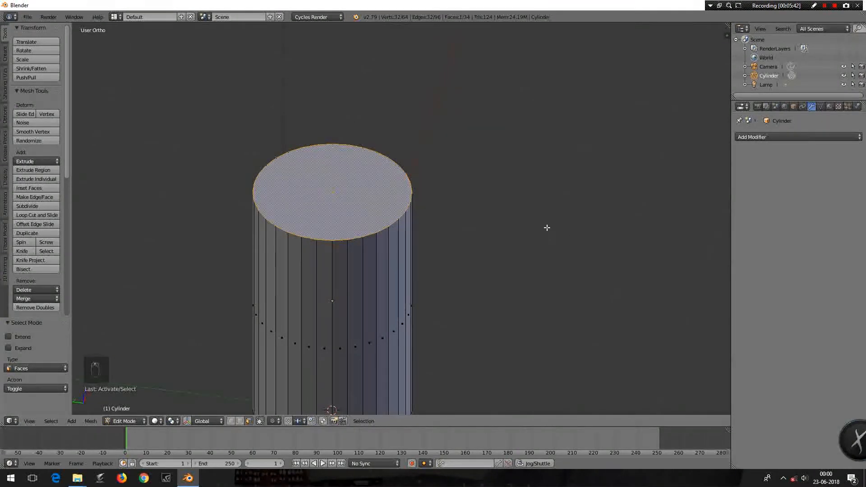
pyautogui.press('i')
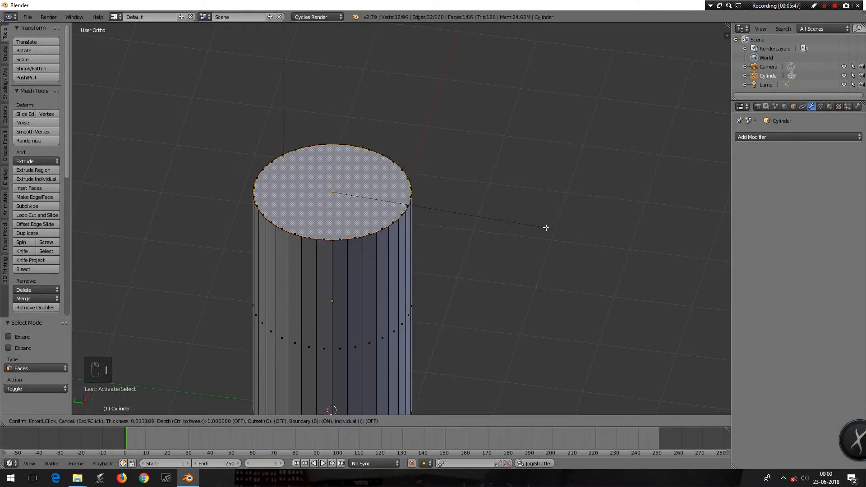
pyautogui.click(542, 229)
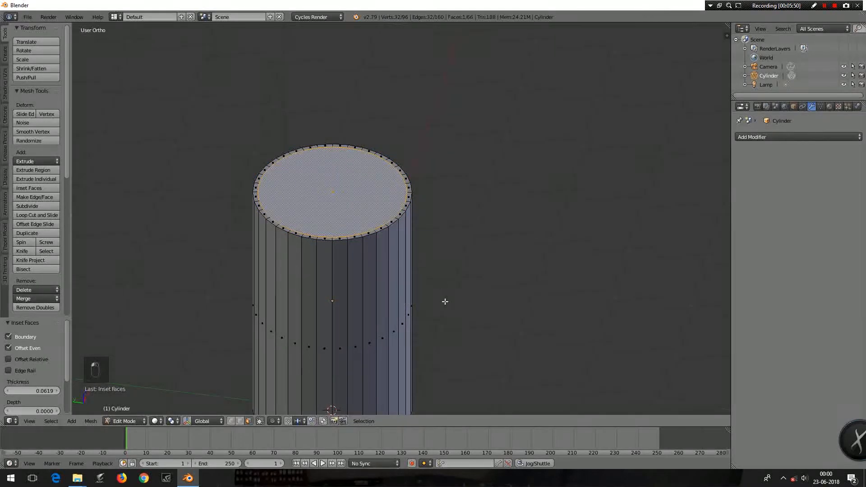
# In front wireframe view, extrude the inset top face and move it about 3.31 units down along Z, just above the base.
pyautogui.moveTo(444, 309); pyautogui.dragTo(437, 330, button='middle')
pyautogui.press('KP_1')
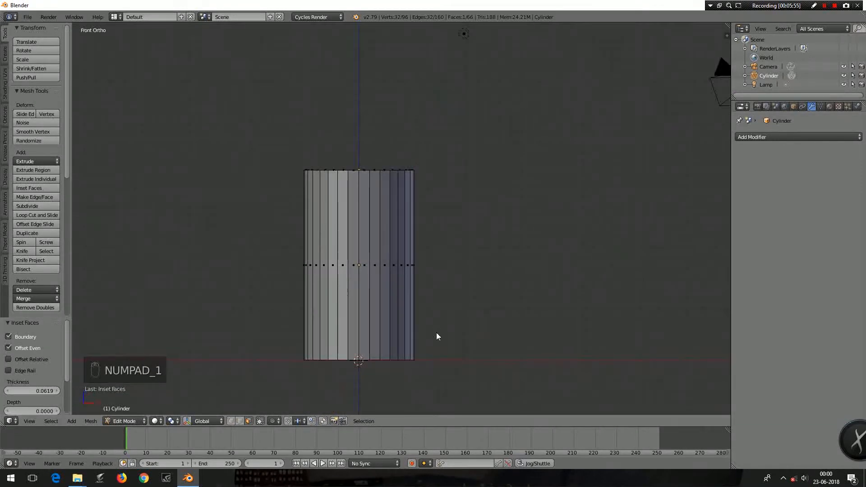
pyautogui.press('z')
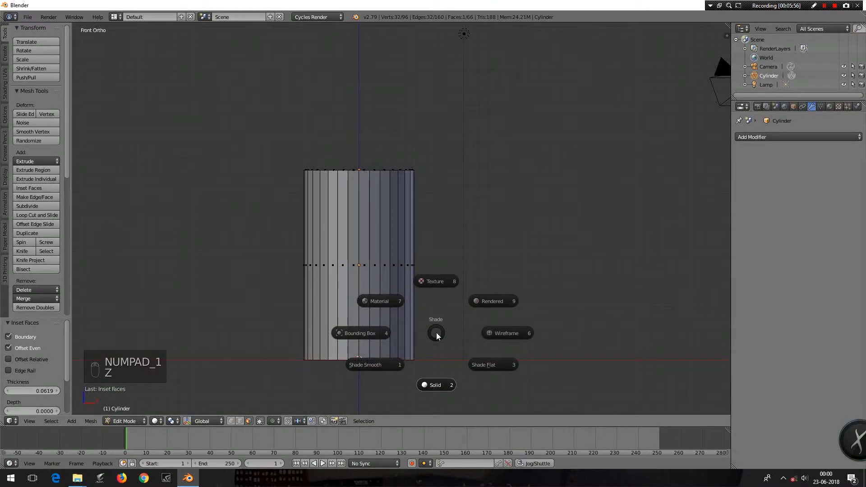
pyautogui.click(471, 334)
pyautogui.press('e')
pyautogui.click(463, 219)
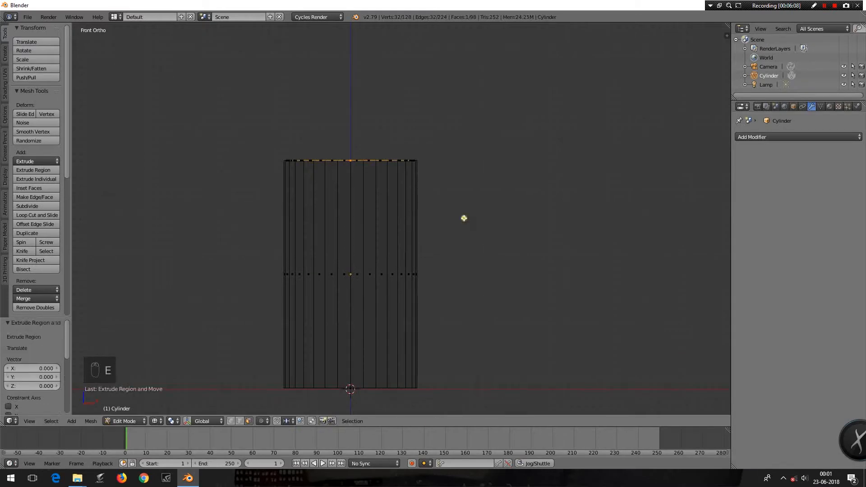
pyautogui.press('g')
pyautogui.press('z')
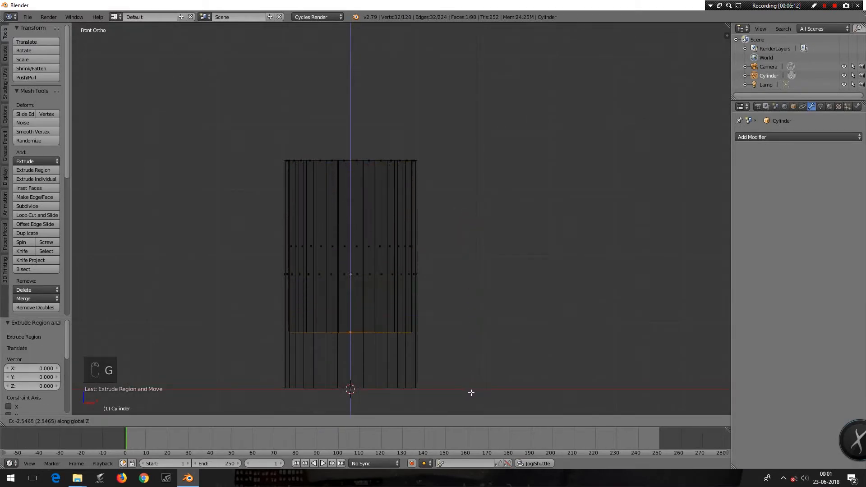
pyautogui.click(472, 47)
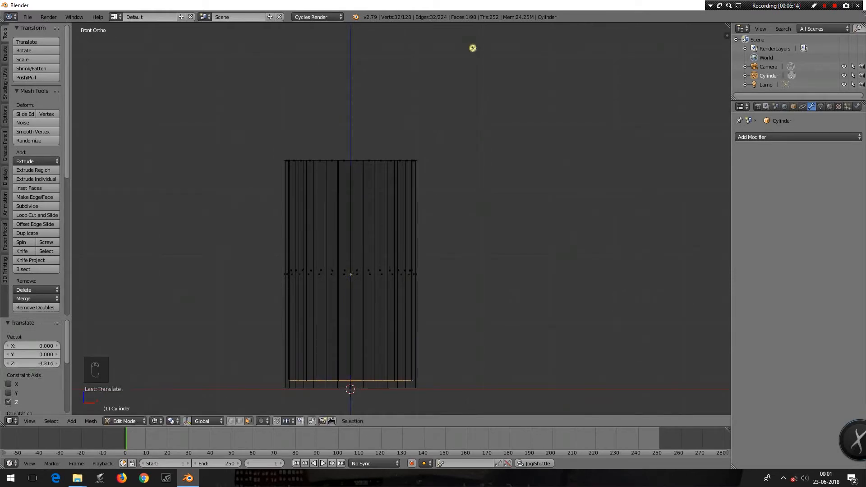
# Return the hollowed cylinder to Object Mode and display it with solid shading.
pyautogui.scroll(-3, 455, 223)
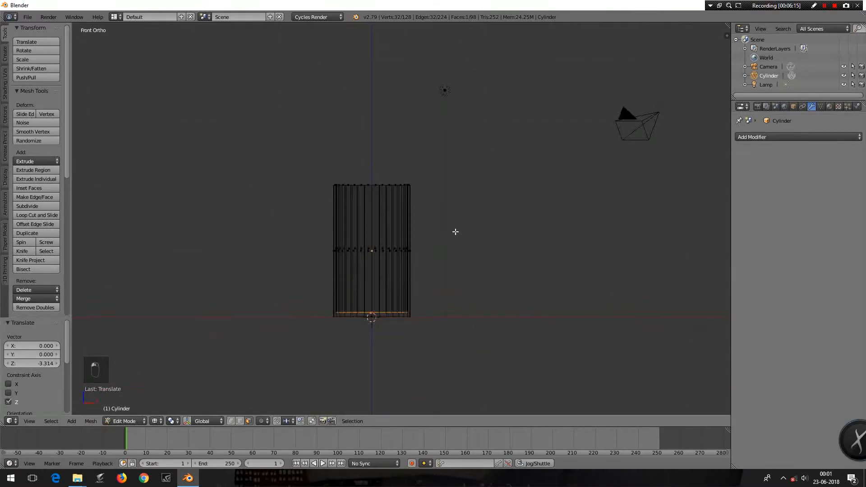
pyautogui.scroll(2, 456, 245)
pyautogui.scroll(-2, 455, 248)
pyautogui.moveTo(454, 251); pyautogui.dragTo(435, 249, button='middle')
pyautogui.scroll(2, 434, 245)
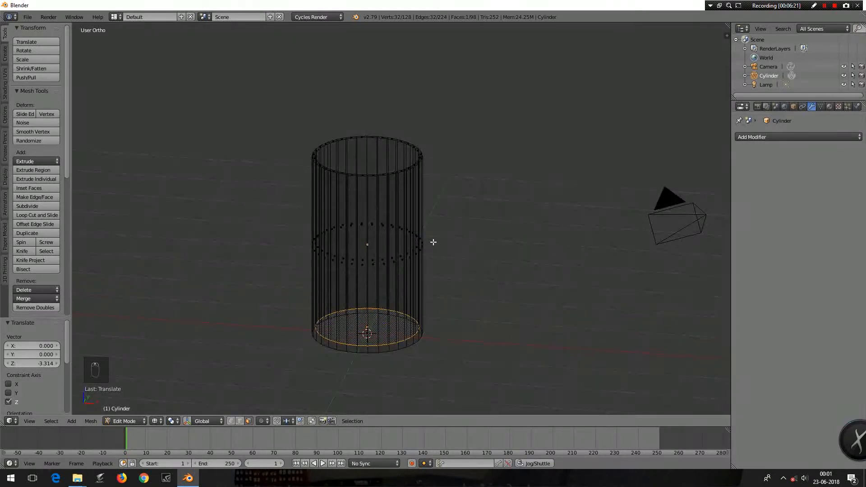
pyautogui.press('Tab')
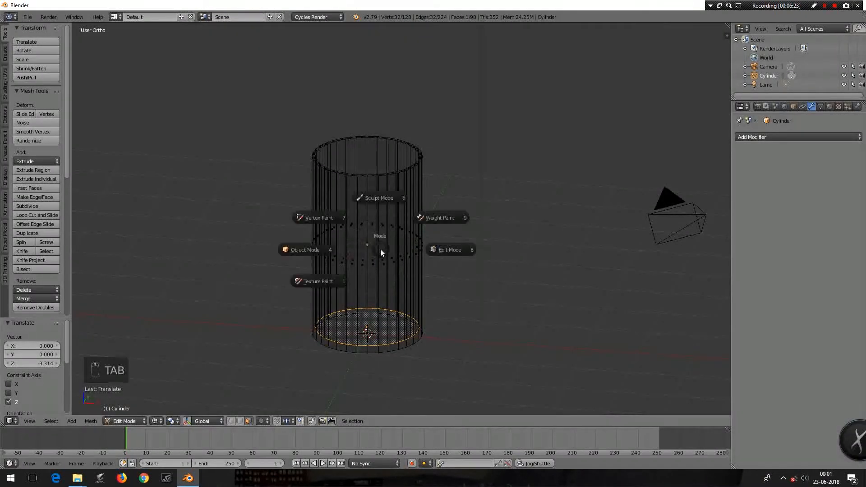
pyautogui.click(325, 250)
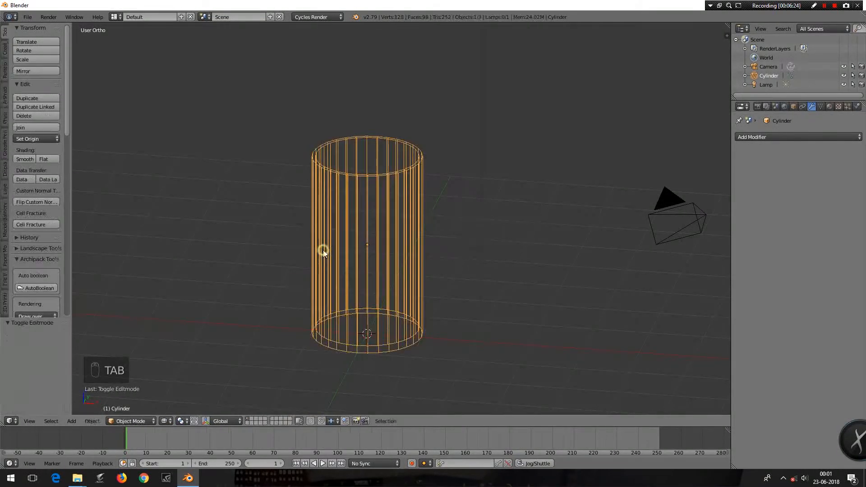
pyautogui.press('z')
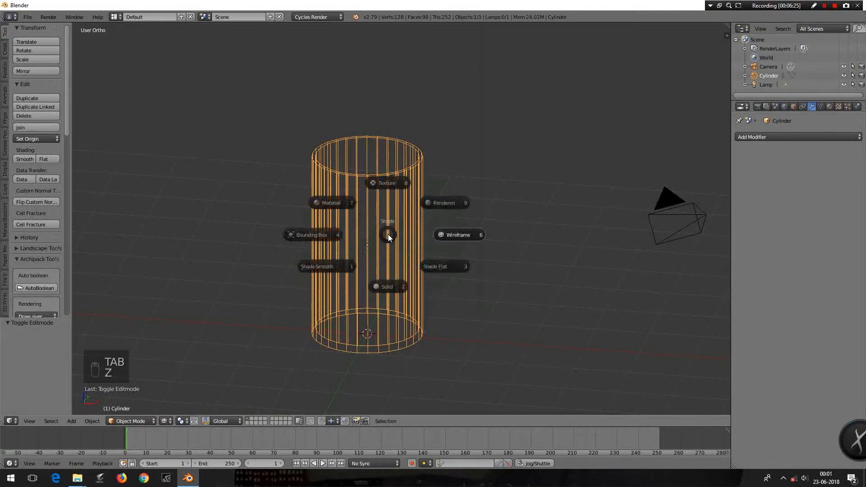
pyautogui.click(390, 288)
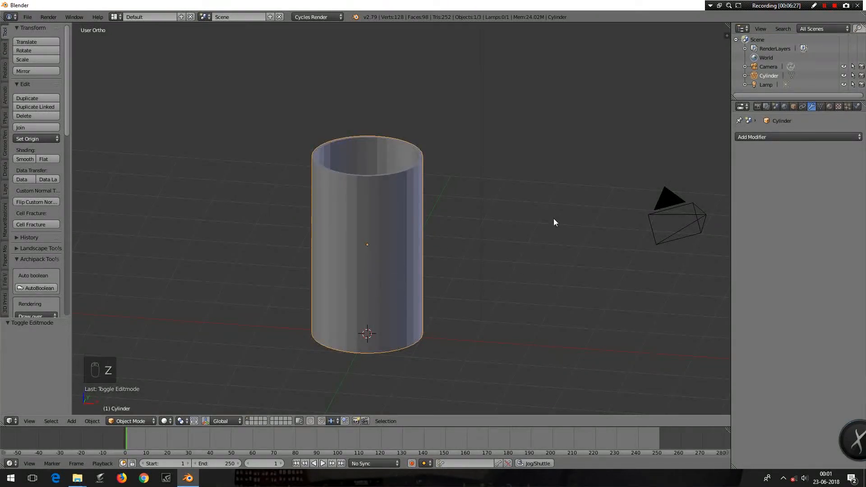
# Add a Subdivision Surface modifier to the cylinder and set its view subdivisions to 2.
pyautogui.click(759, 138)
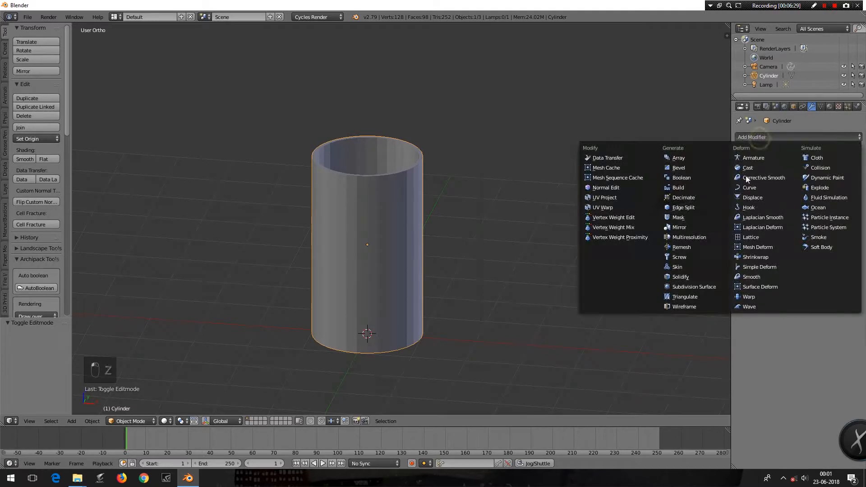
pyautogui.click(698, 286)
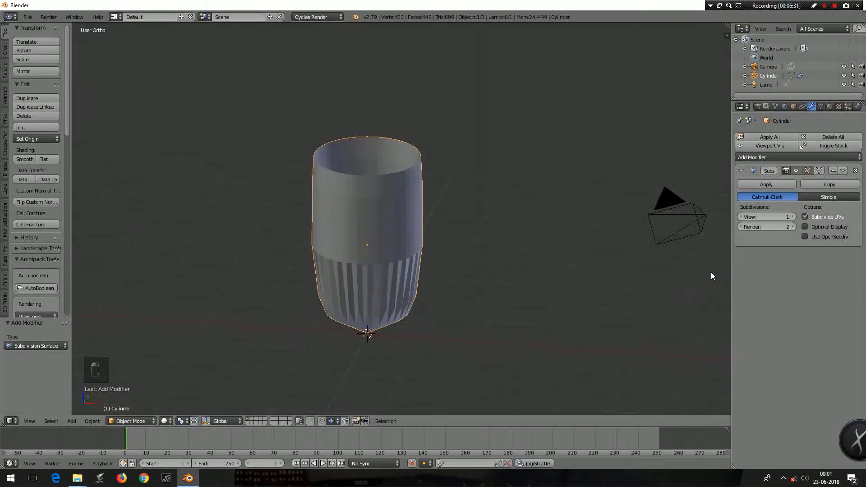
pyautogui.click(793, 217)
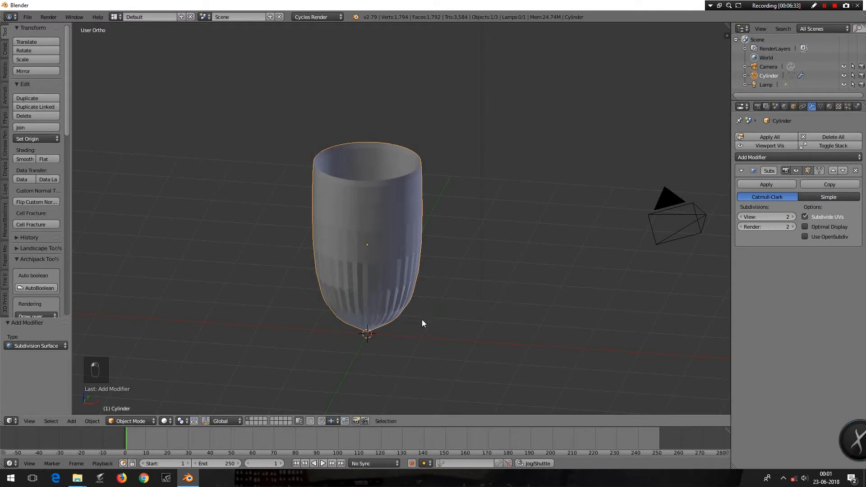
pyautogui.keyDown('alt'); pyautogui.moveTo(408, 328); pyautogui.dragTo(424, 306, button='middle'); pyautogui.keyUp('alt')
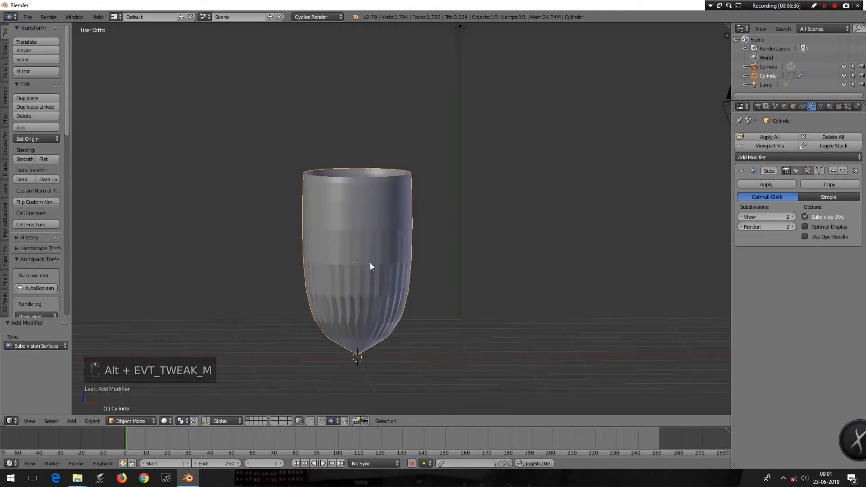
# In Edit Mode, add a loop cut around the cylinder's outer wall and slide it down close to the base edge.
pyautogui.press('Tab')
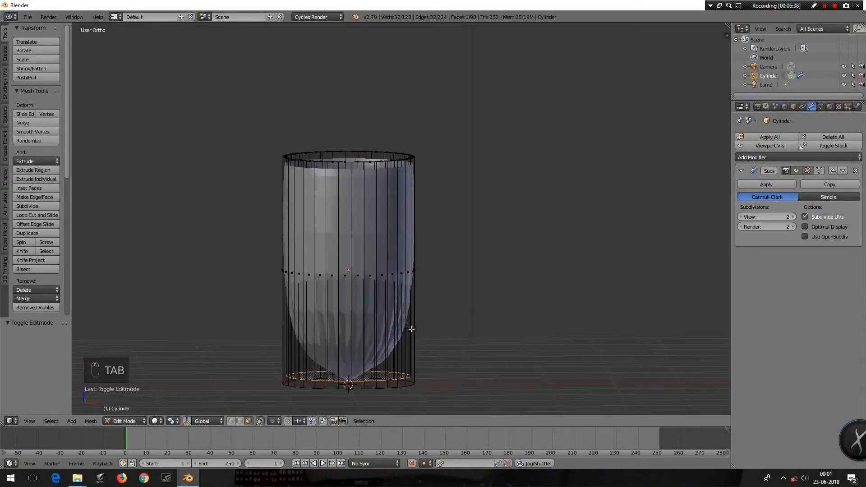
pyautogui.moveTo(445, 340); pyautogui.dragTo(381, 326, button='middle')
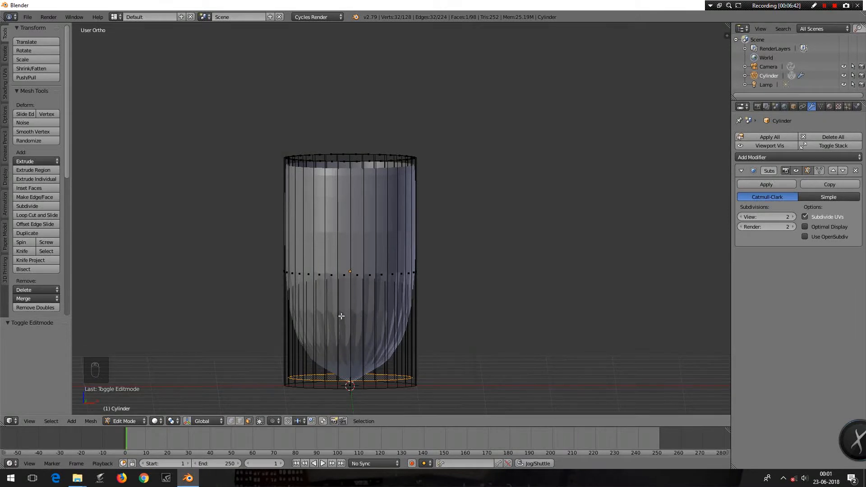
pyautogui.hotkey('ctrl', 'r')
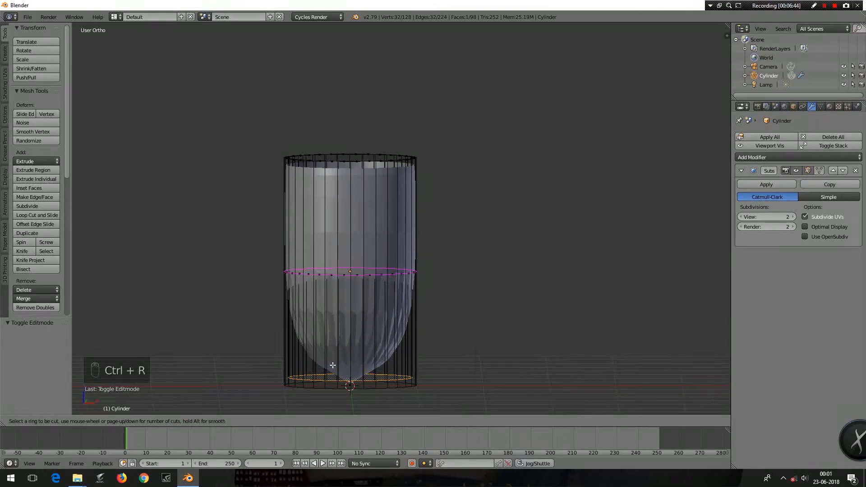
pyautogui.click(351, 258)
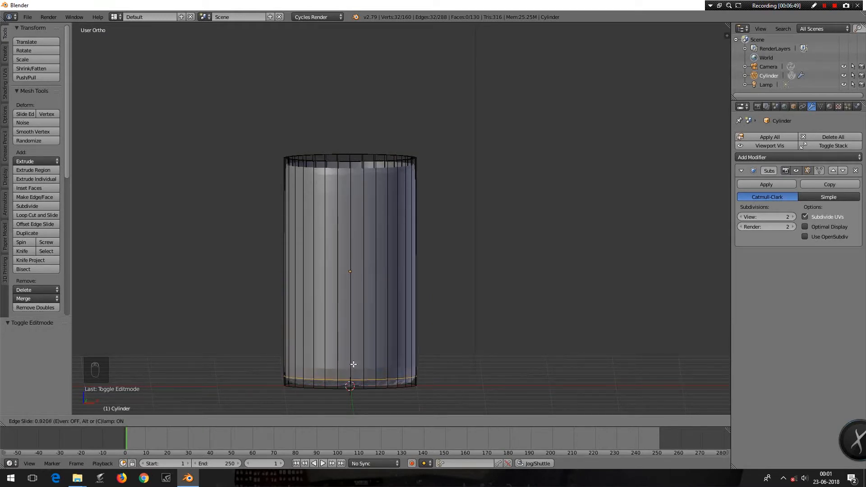
pyautogui.click(357, 379)
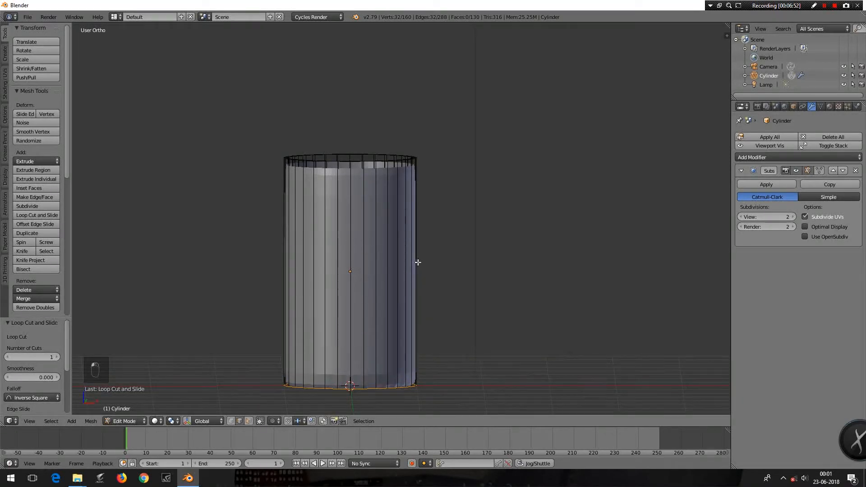
# Add another loop cut around the outer wall and slide it up close to the rim.
pyautogui.moveTo(468, 263); pyautogui.dragTo(432, 294, button='middle')
pyautogui.scroll(4, 432, 294)
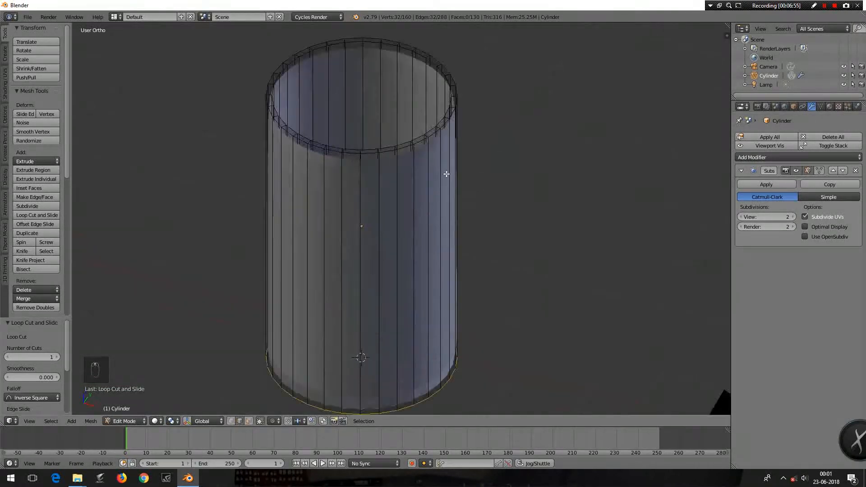
pyautogui.keyDown('alt'); pyautogui.moveTo(461, 216); pyautogui.dragTo(463, 164, button='middle'); pyautogui.keyUp('alt')
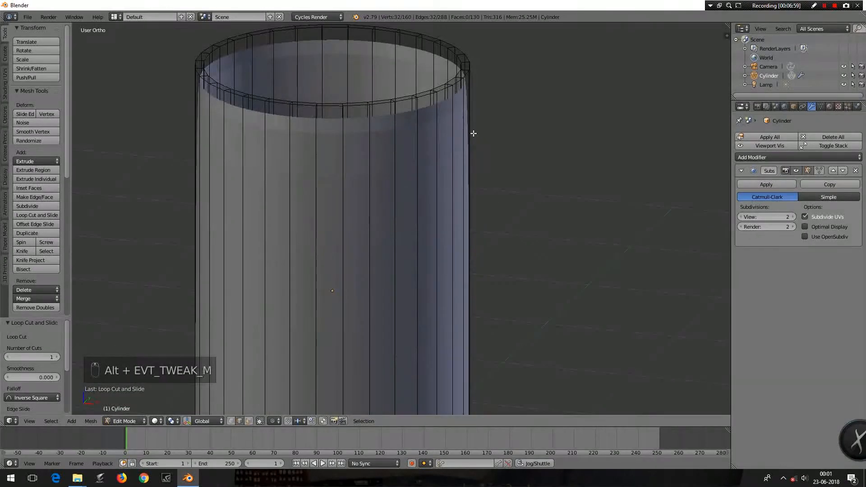
pyautogui.hotkey('ctrl', 'r')
pyautogui.click(379, 156)
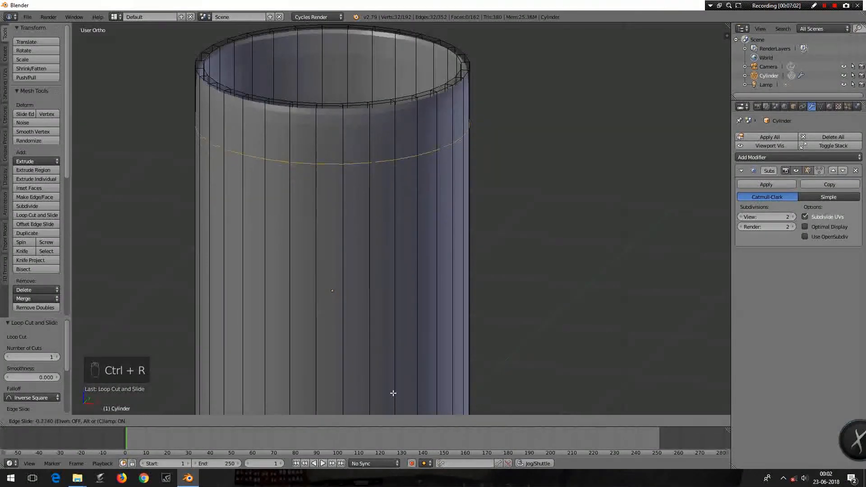
pyautogui.click(395, 353)
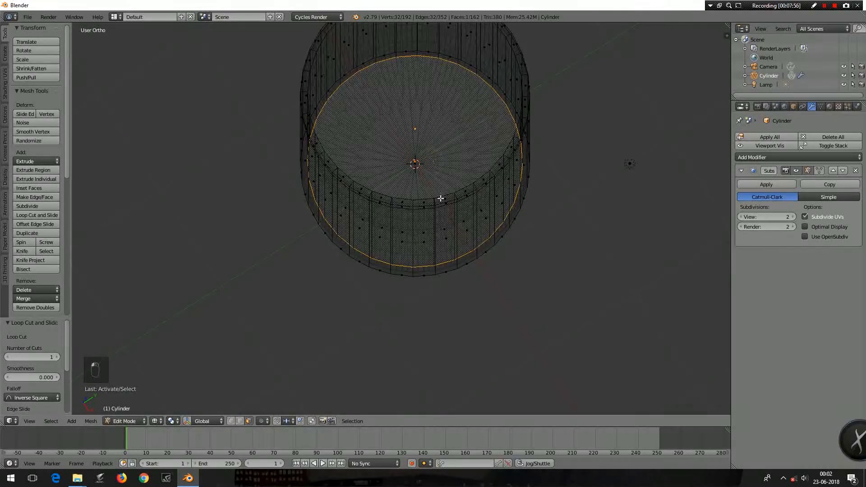
# Add a loop cut around the inner wall and slide it by about -0.89, just above the inner floor.
pyautogui.moveTo(336, 291)
pyautogui.keyDown('alt'); pyautogui.mouseDown(button='middle')
pyautogui.moveTo(364, 216)
pyautogui.moveTo(379, 205)
pyautogui.moveTo(379, 224)
pyautogui.moveTo(323, 243)
pyautogui.moveTo(329, 253)
pyautogui.moveTo(355, 251)
pyautogui.moveTo(377, 209)
pyautogui.moveTo(356, 222)
pyautogui.moveTo(342, 220)
pyautogui.moveTo(347, 209)
pyautogui.moveTo(346, 248)
pyautogui.moveTo(323, 285)
pyautogui.moveTo(329, 291)
pyautogui.mouseUp(button='middle'); pyautogui.keyUp('alt')
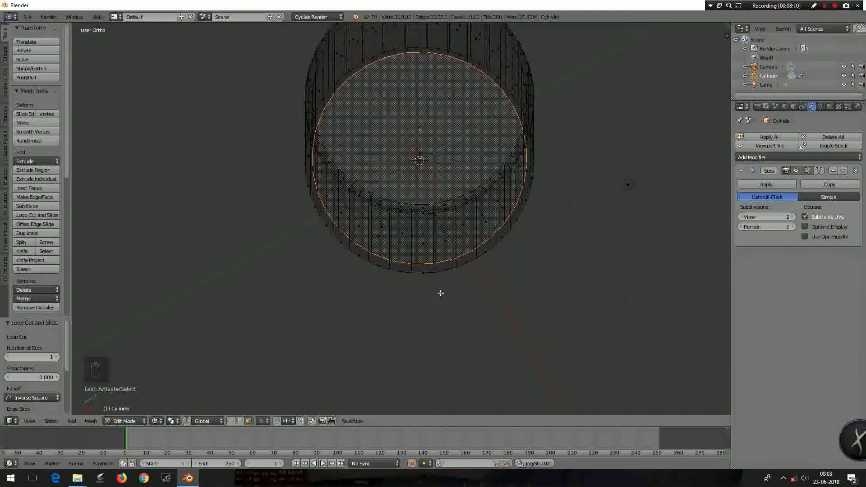
pyautogui.moveTo(390, 326); pyautogui.dragTo(392, 259, button='middle')
pyautogui.moveTo(390, 253)
pyautogui.mouseDown(button='middle')
pyautogui.moveTo(402, 250)
pyautogui.moveTo(404, 234)
pyautogui.moveTo(376, 243)
pyautogui.mouseUp(button='middle')
pyautogui.hotkey('ctrl', 'r')
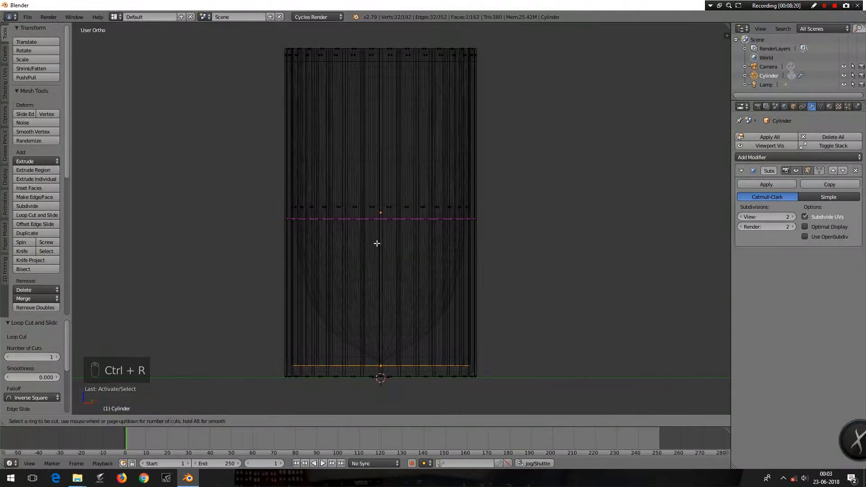
pyautogui.click(330, 219)
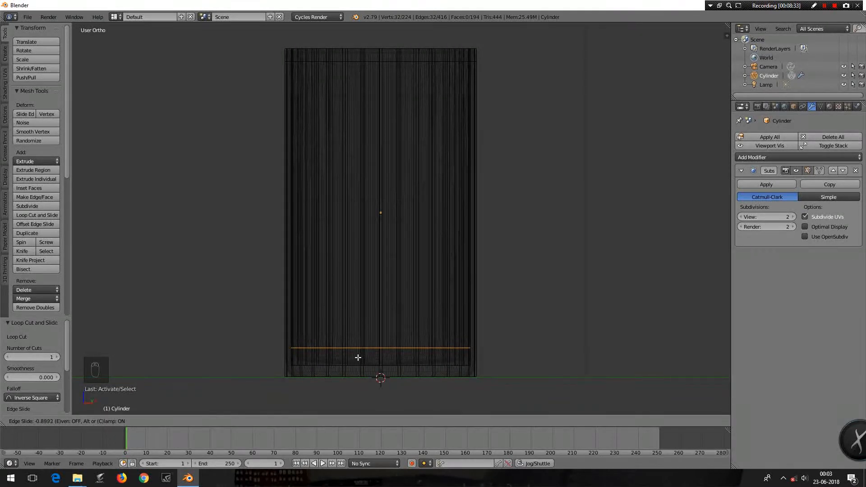
pyautogui.click(358, 357)
# Display the mesh with solid shading and examine the inner floor of the glass from above.
pyautogui.moveTo(357, 357); pyautogui.dragTo(434, 316, button='middle')
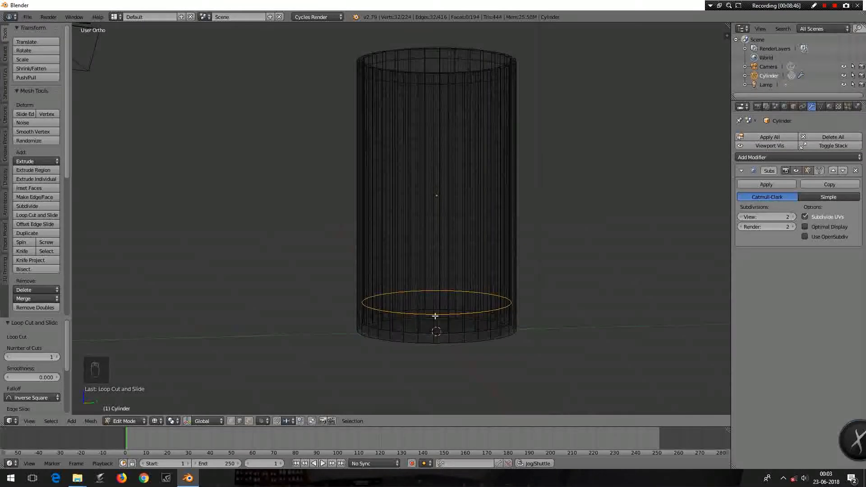
pyautogui.scroll(3, 400, 322)
pyautogui.scroll(-3, 407, 336)
pyautogui.press('z')
pyautogui.click(495, 310)
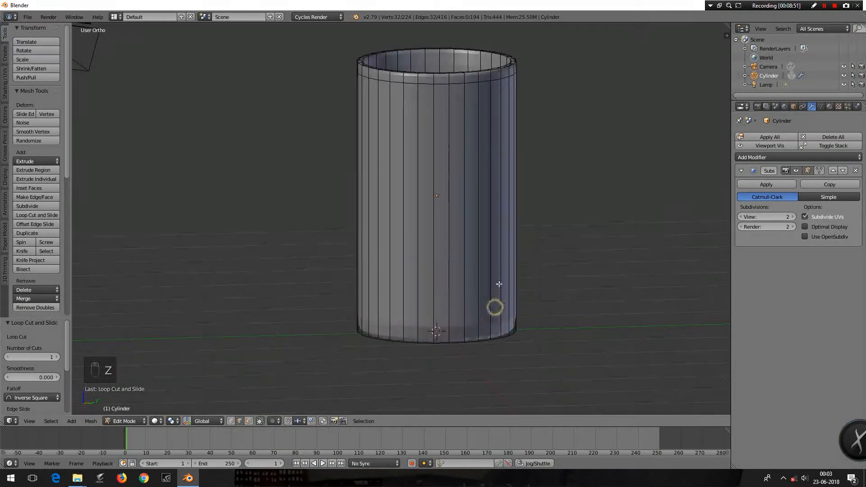
pyautogui.moveTo(539, 234)
pyautogui.mouseDown(button='middle')
pyautogui.moveTo(518, 266)
pyautogui.moveTo(462, 311)
pyautogui.moveTo(486, 301)
pyautogui.mouseUp(button='middle')
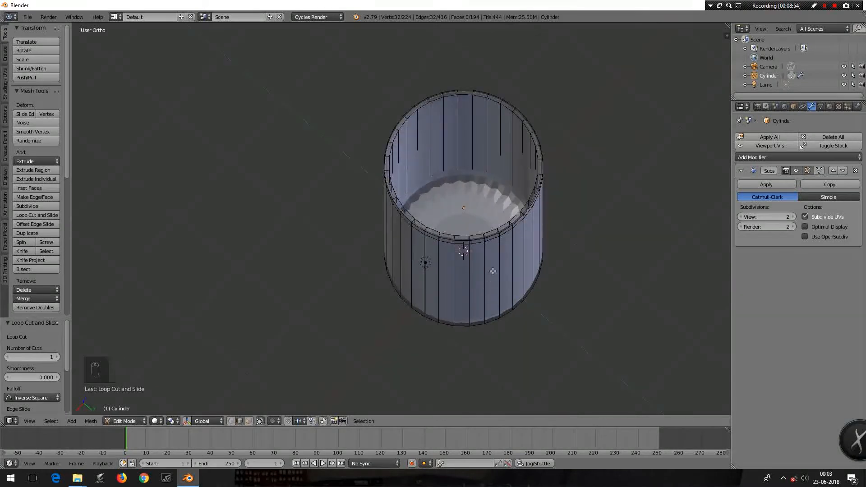
pyautogui.scroll(2, 506, 281)
pyautogui.moveTo(582, 273); pyautogui.dragTo(566, 284, button='middle')
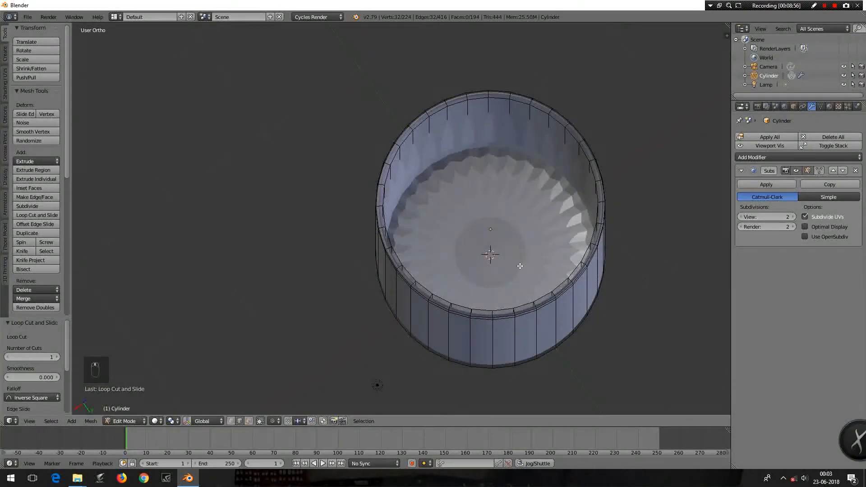
pyautogui.press('Tab')
pyautogui.click(562, 265)
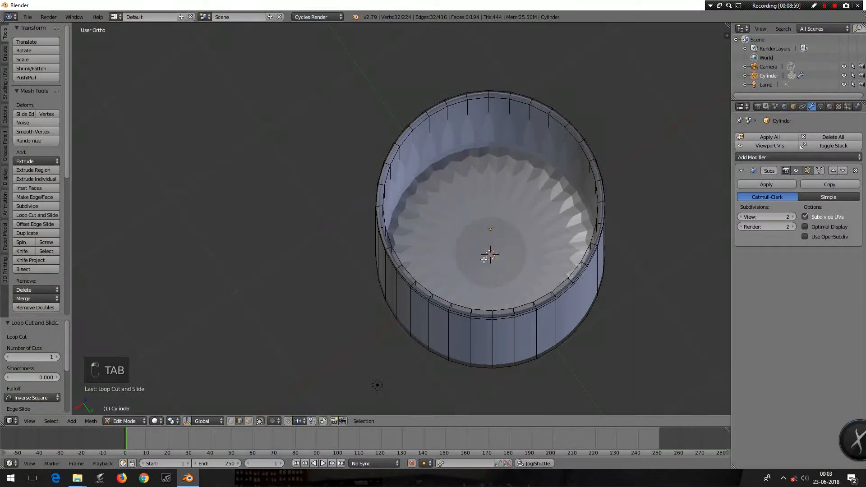
# Select the inner floor face and, in front wireframe view, move it slightly up along Z.
pyautogui.click(248, 420)
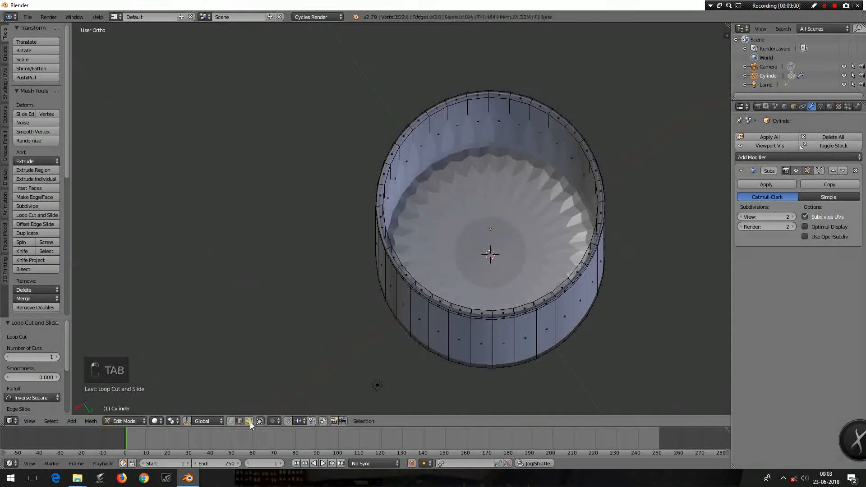
pyautogui.rightClick(471, 275)
pyautogui.scroll(2, 497, 256)
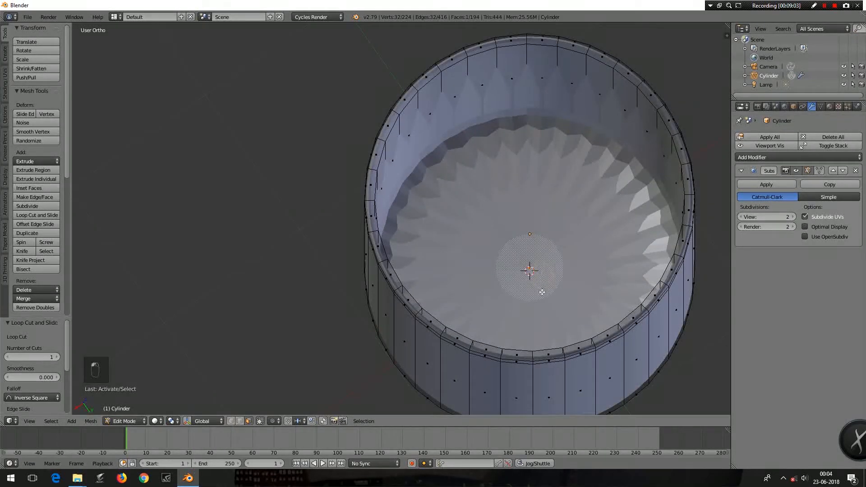
pyautogui.press('KP_1')
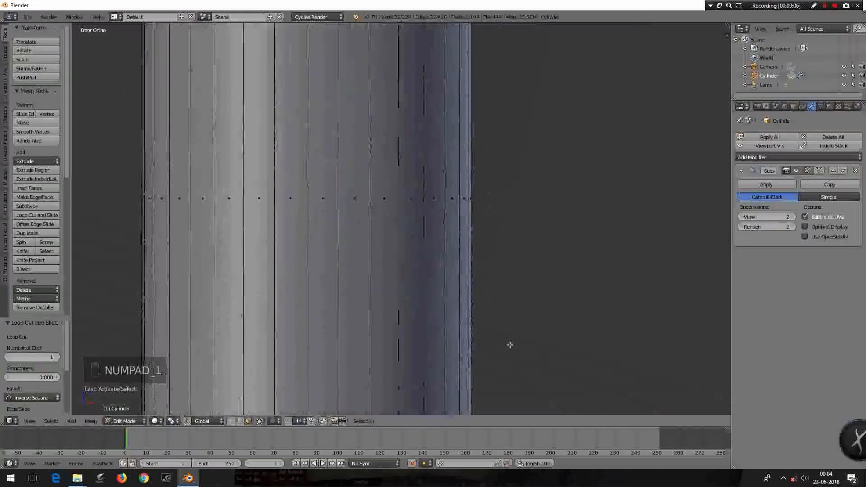
pyautogui.press('z')
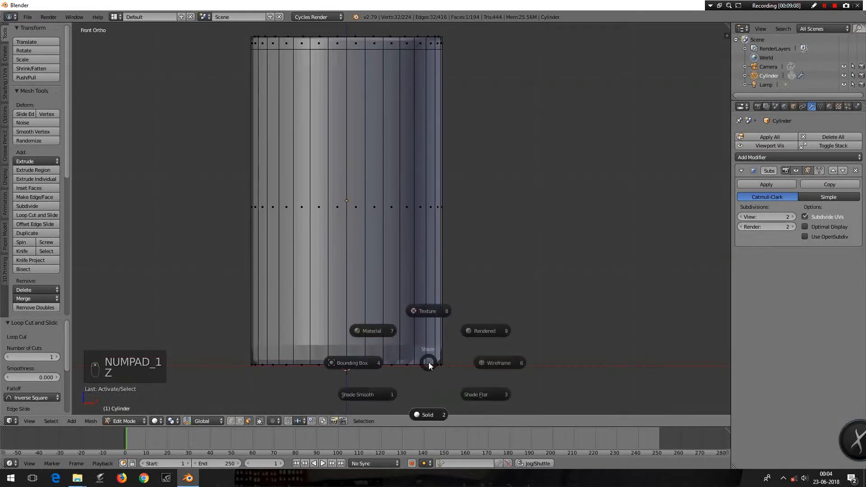
pyautogui.click(509, 364)
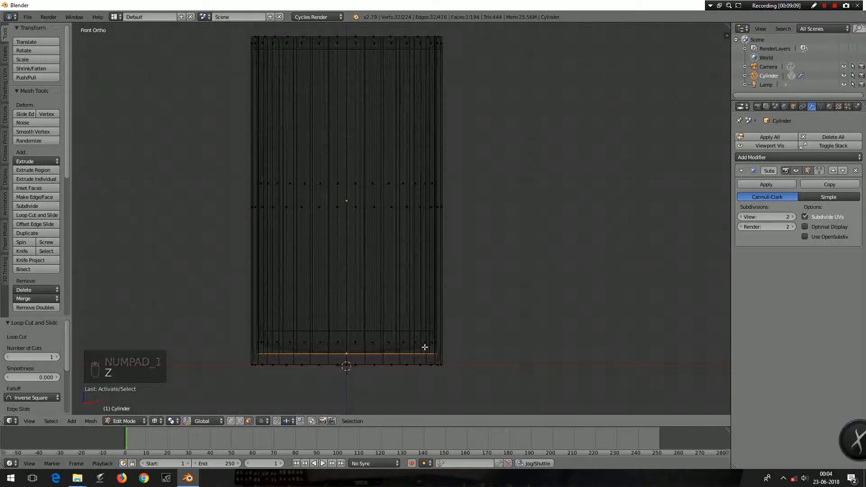
pyautogui.scroll(1, 396, 366)
pyautogui.press('g')
pyautogui.press('z')
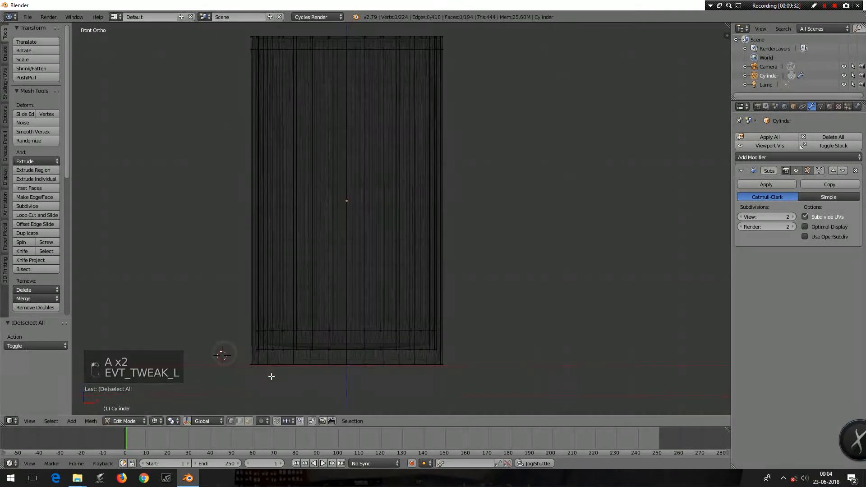
# Border-select the vertices at the outer base and scale them to about 0.979.
pyautogui.press('b')
pyautogui.moveTo(229, 356); pyautogui.dragTo(514, 391)
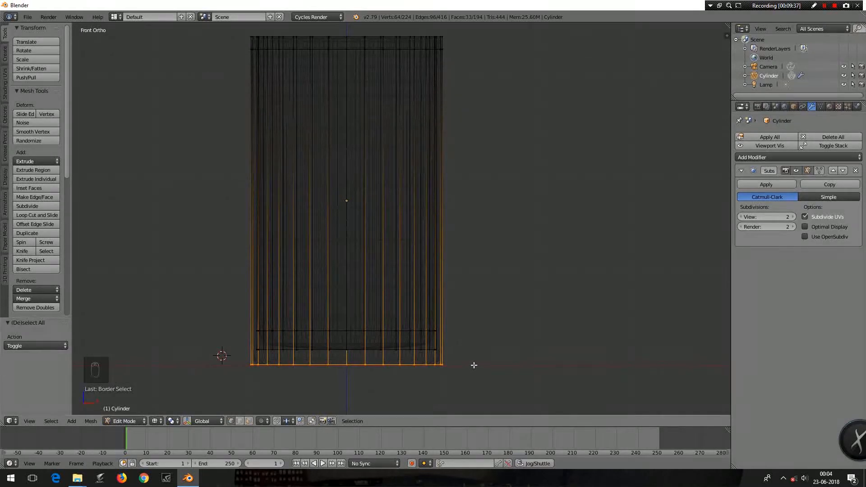
pyautogui.press('s')
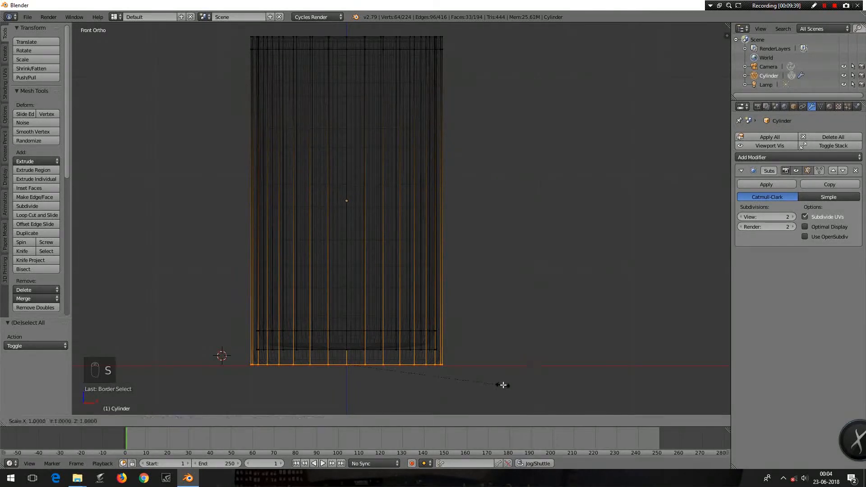
pyautogui.click(500, 384)
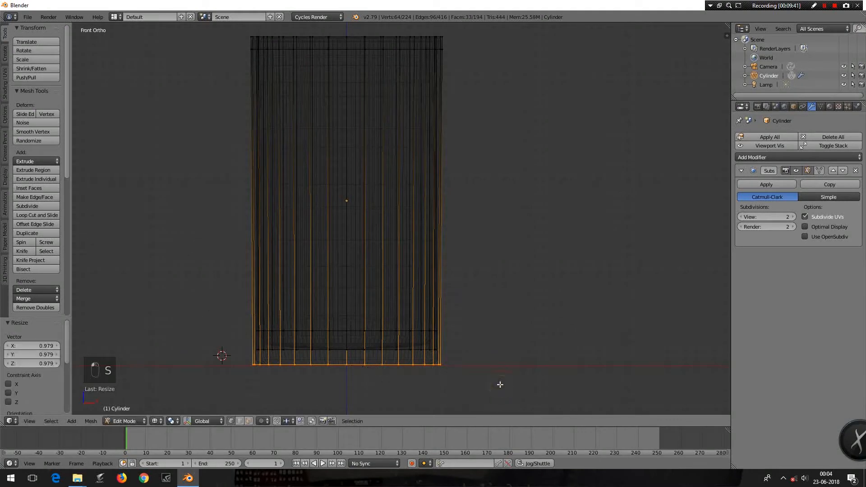
# Move the selected base vertices about 0.075 up along Z and scale them to about 0.995.
pyautogui.press('g')
pyautogui.press('z')
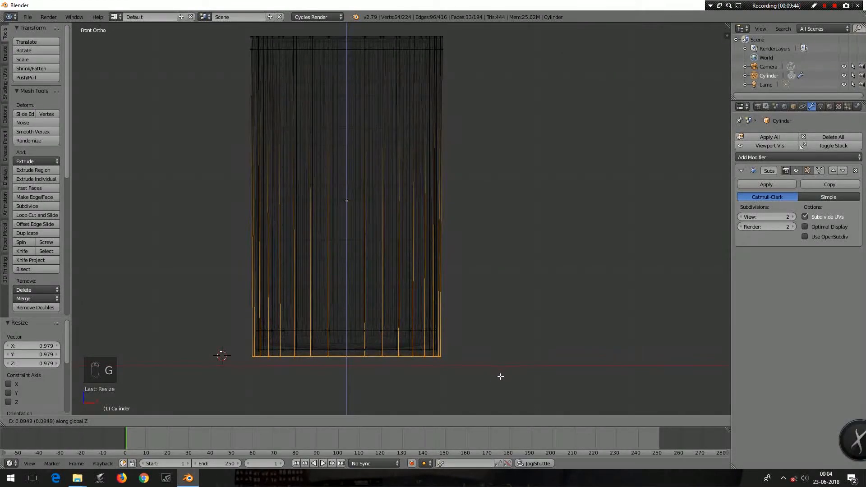
pyautogui.click(501, 378)
pyautogui.press('s')
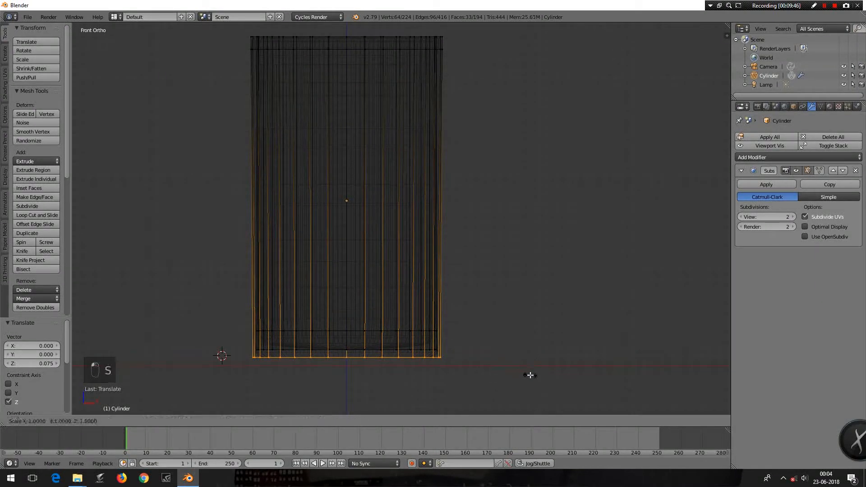
pyautogui.click(527, 375)
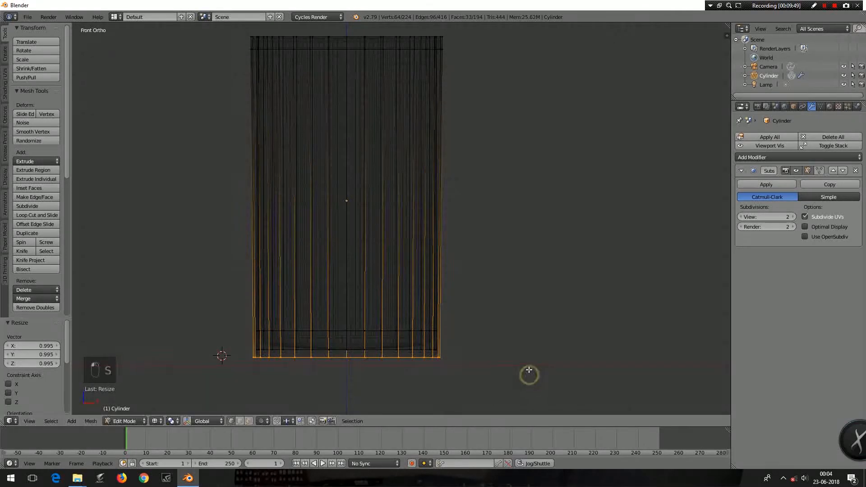
# Check the smoothed glass in Object Mode with solid shading, and return it to Edit Mode.
pyautogui.scroll(-1, 495, 363)
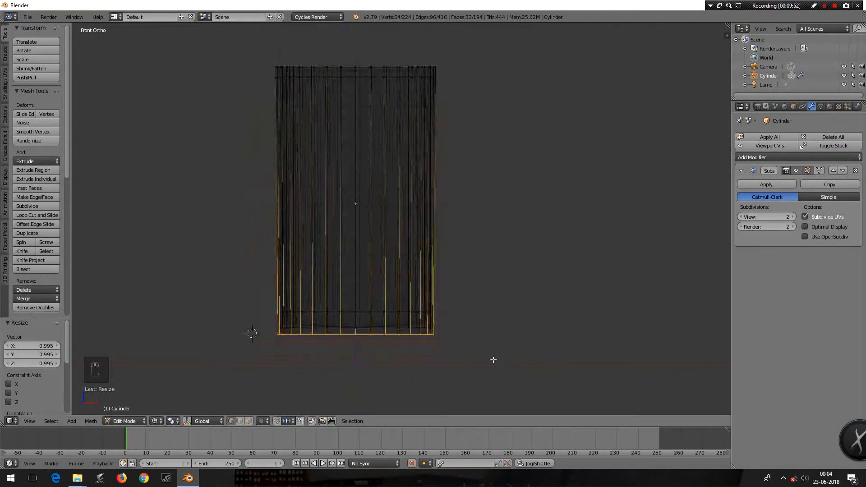
pyautogui.scroll(1, 479, 346)
pyautogui.press('Tab')
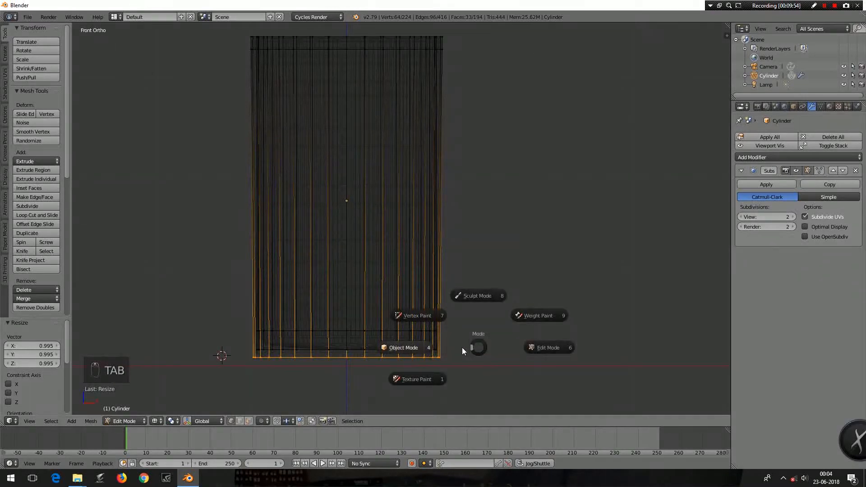
pyautogui.click(413, 351)
pyautogui.press('z')
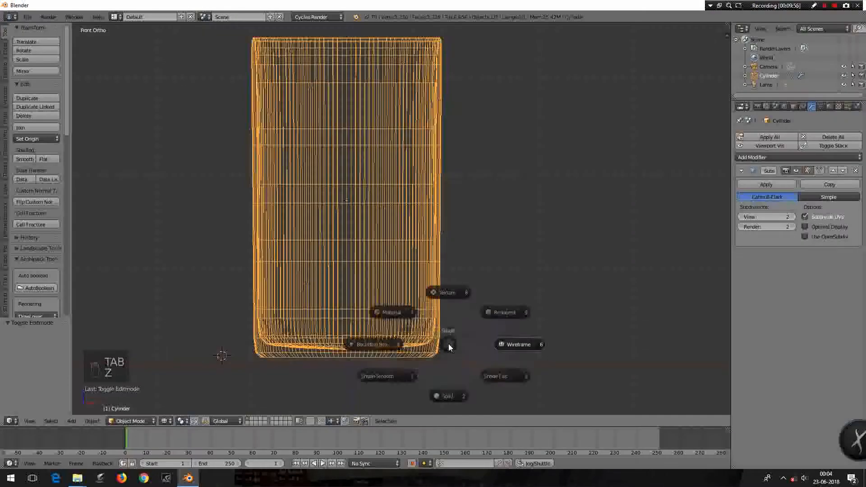
pyautogui.click(452, 396)
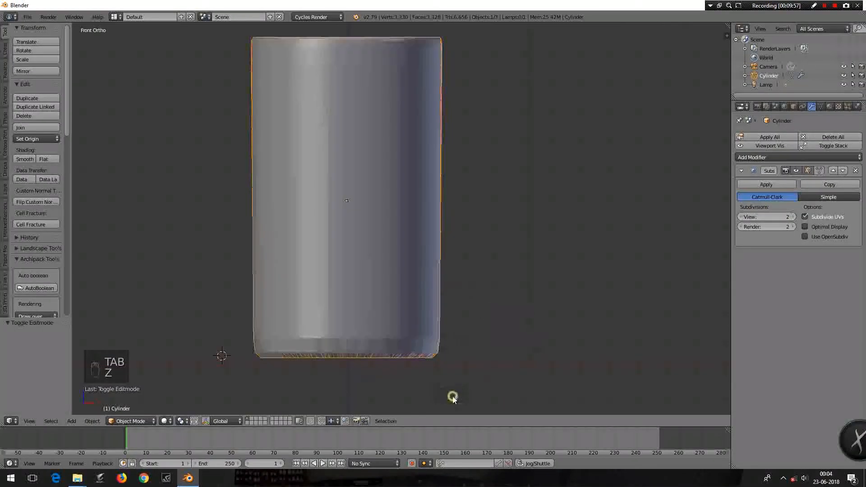
pyautogui.press('Tab')
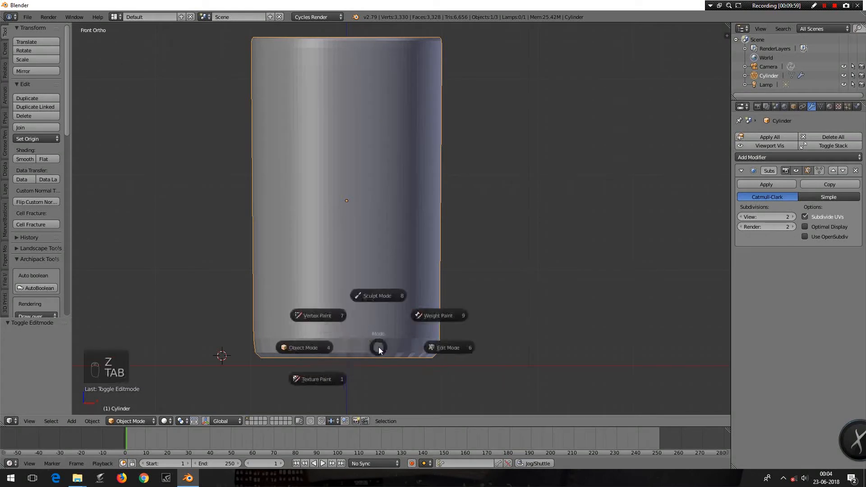
pyautogui.click(439, 349)
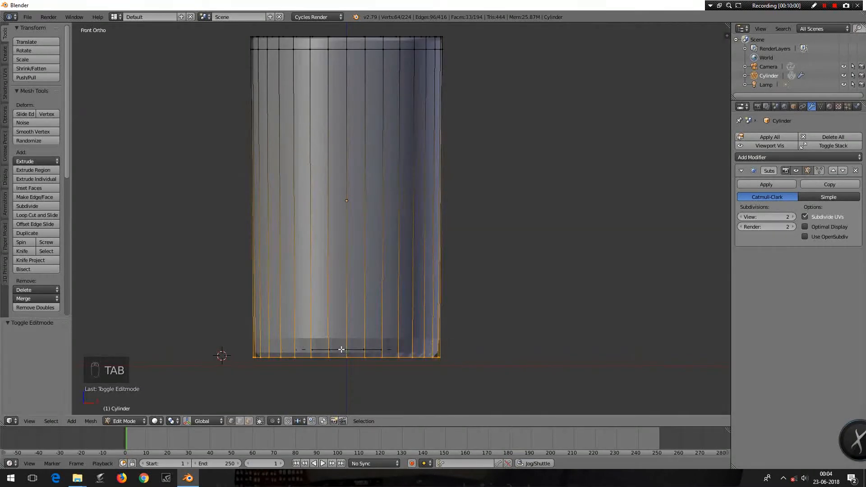
# Add one horizontal loop cut around the glass's outer wall and slide it down close to the base.
pyautogui.hotkey('ctrl', 'r')
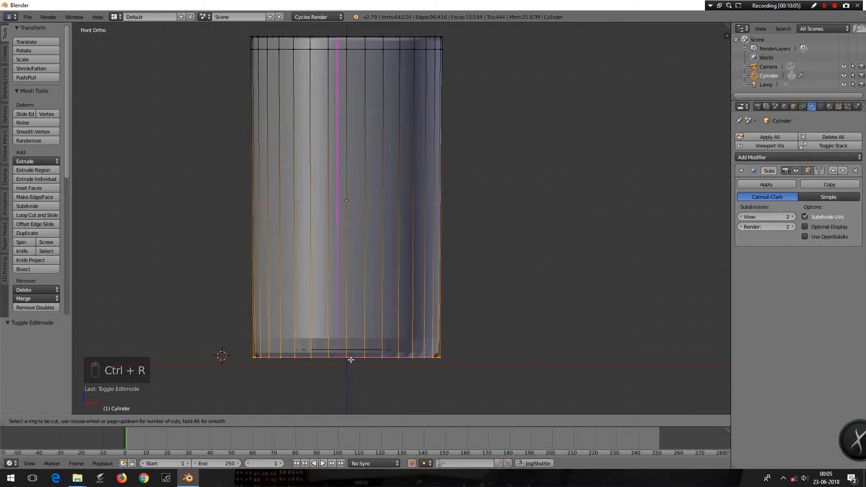
pyautogui.click(328, 303)
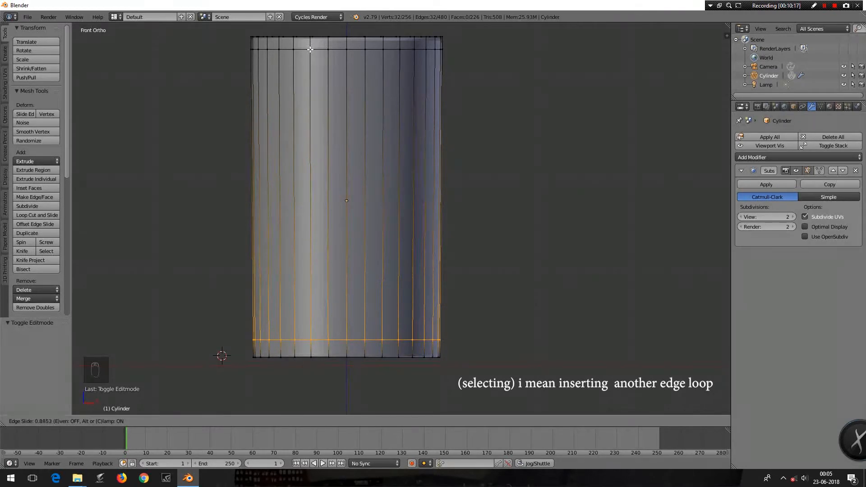
pyautogui.click(311, 55)
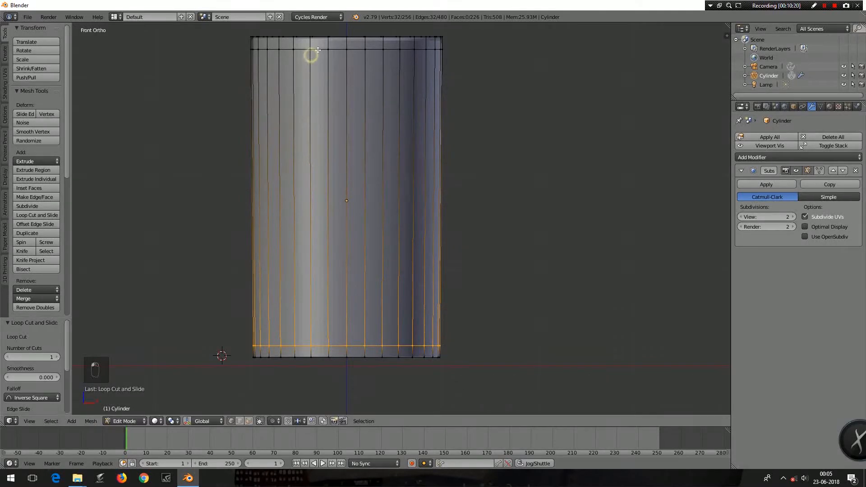
# Select the glass's inner floor face in face select mode and inset it by about 0.0506.
pyautogui.scroll(-1, 430, 346)
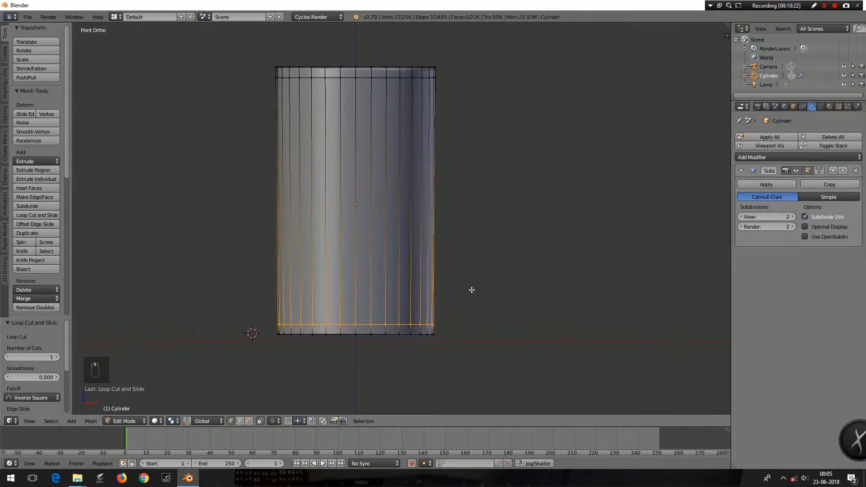
pyautogui.moveTo(473, 275); pyautogui.dragTo(402, 366, button='middle')
pyautogui.scroll(5, 403, 366)
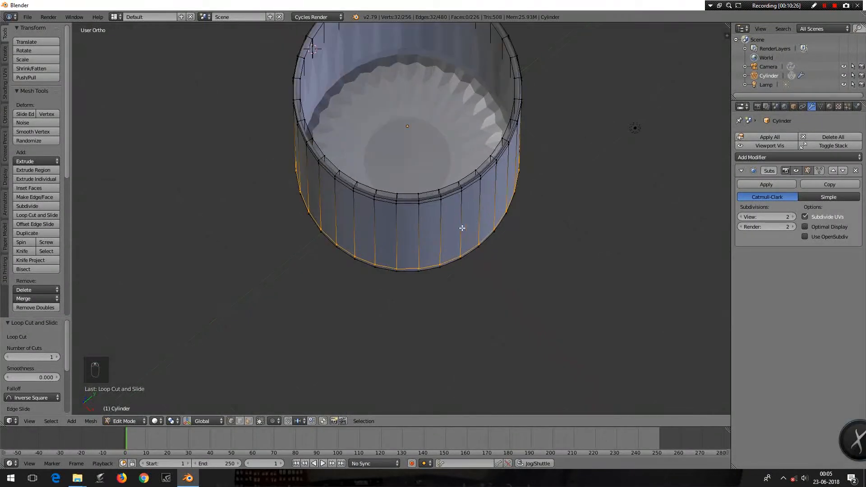
pyautogui.moveTo(584, 105); pyautogui.dragTo(538, 231, button='middle')
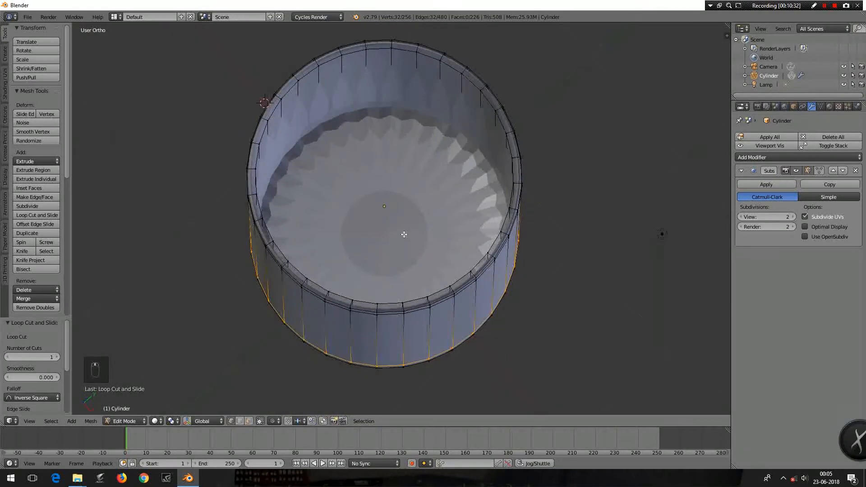
pyautogui.click(248, 420)
pyautogui.click(394, 234)
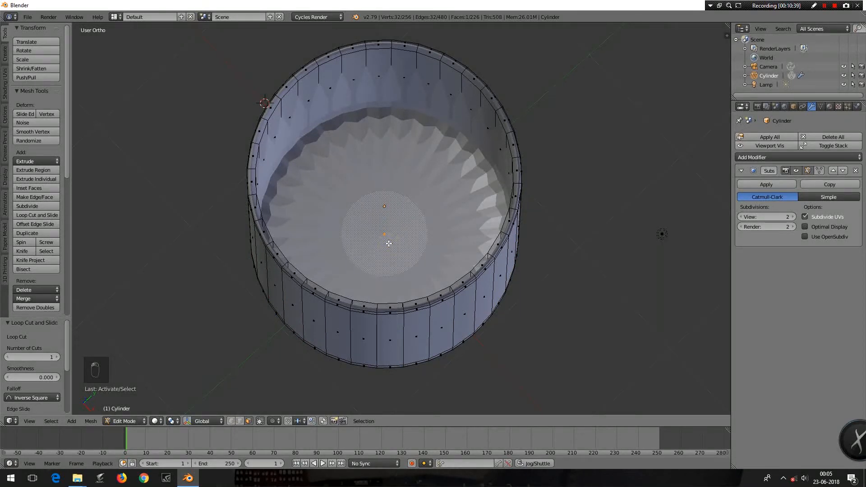
pyautogui.press('i')
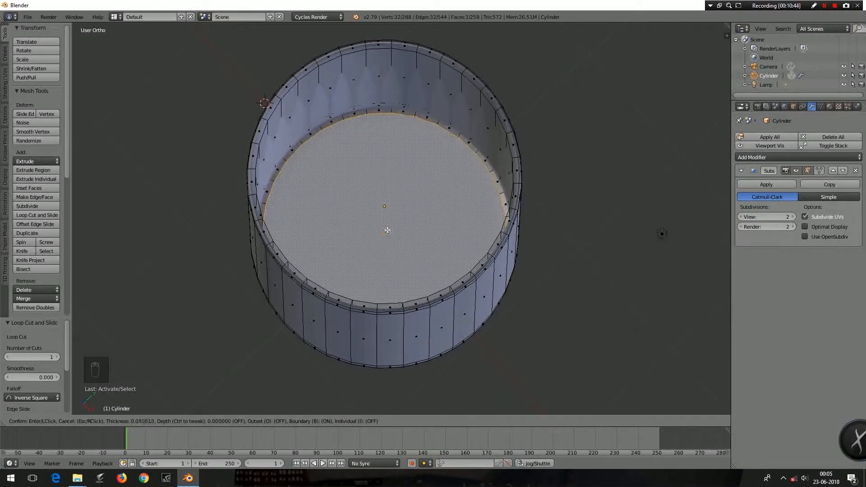
pyautogui.click(387, 230)
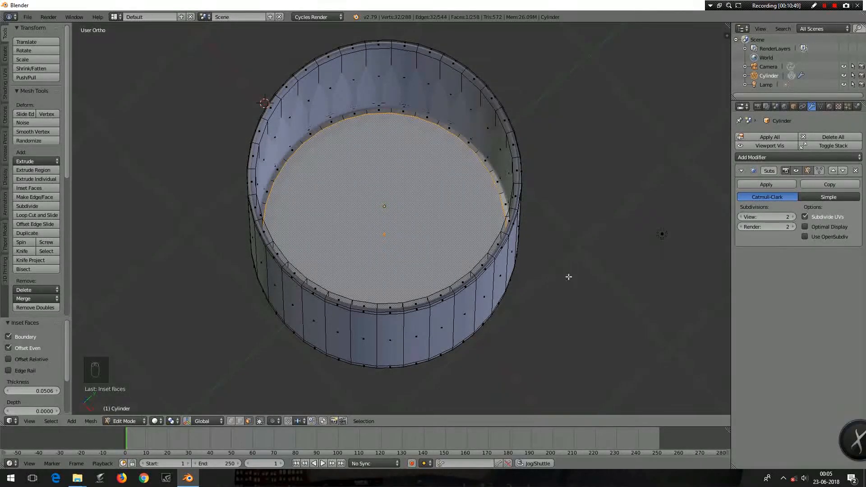
# Apply smooth shading to the inset floor face in Edit Mode.
pyautogui.moveTo(559, 280); pyautogui.dragTo(510, 207, button='middle')
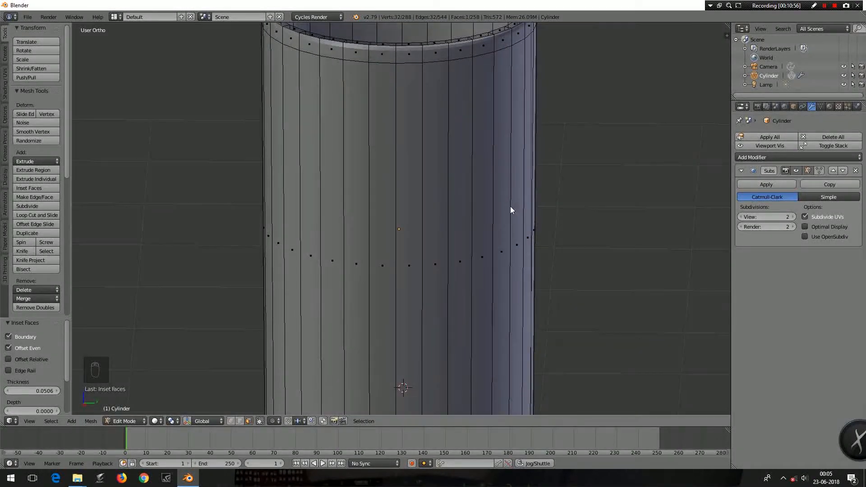
pyautogui.press('z')
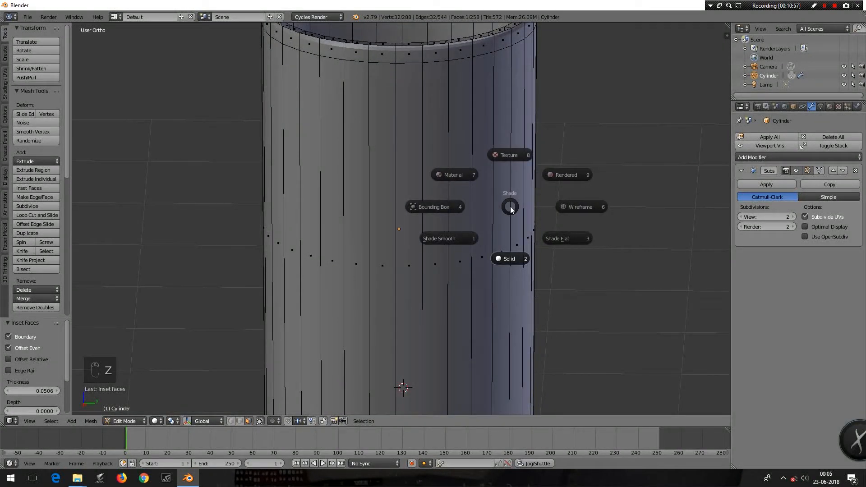
pyautogui.press('1')
pyautogui.press('KP_1')
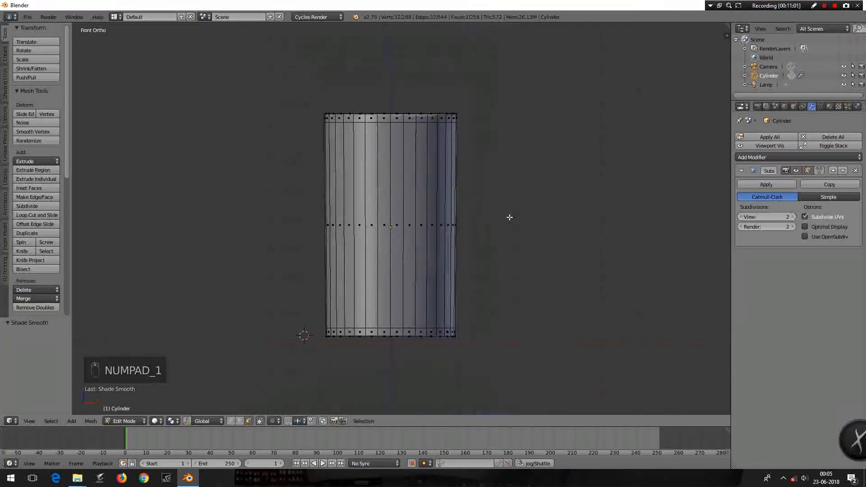
# Switch the glass to Object Mode and apply smooth shading to the whole object.
pyautogui.moveTo(509, 217); pyautogui.dragTo(302, 220, button='middle')
pyautogui.rightClick(319, 217)
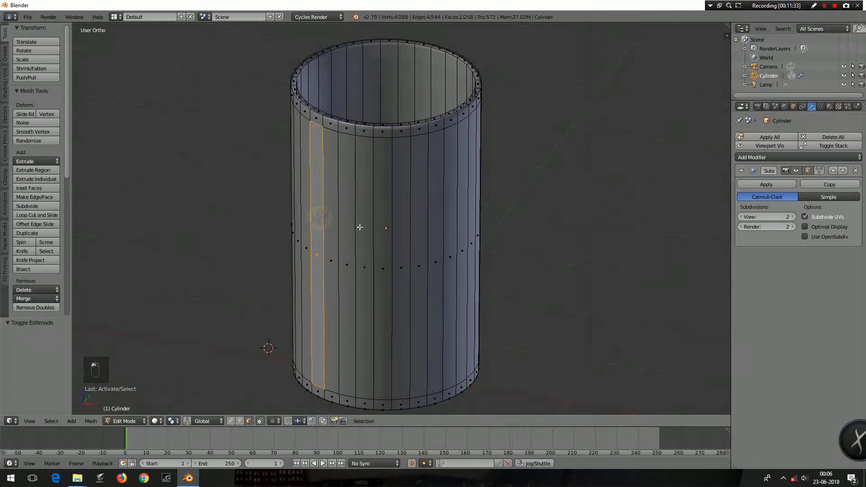
pyautogui.press('Tab')
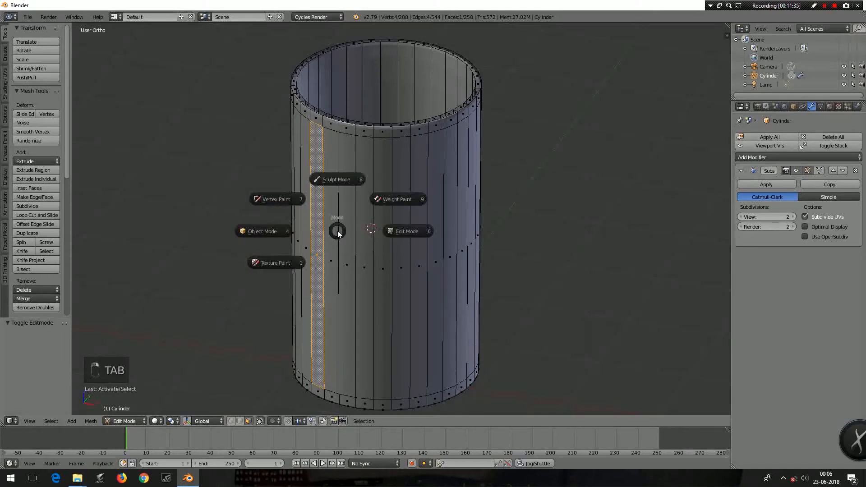
pyautogui.click(277, 231)
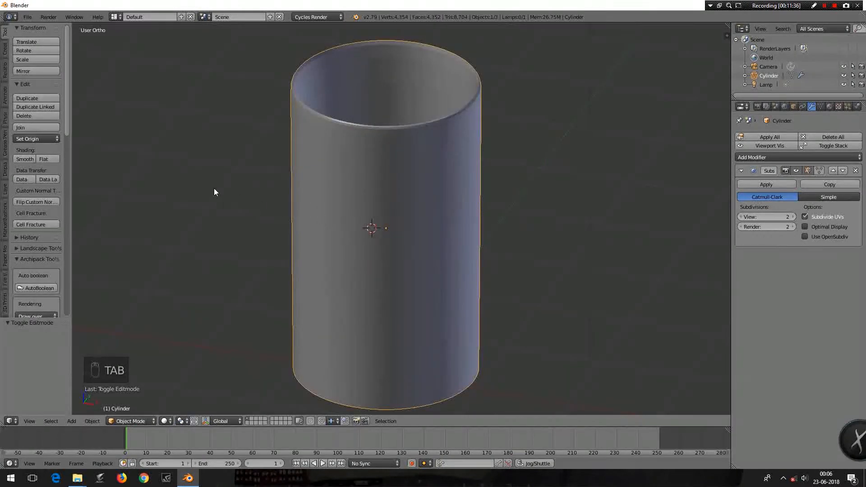
pyautogui.click(25, 158)
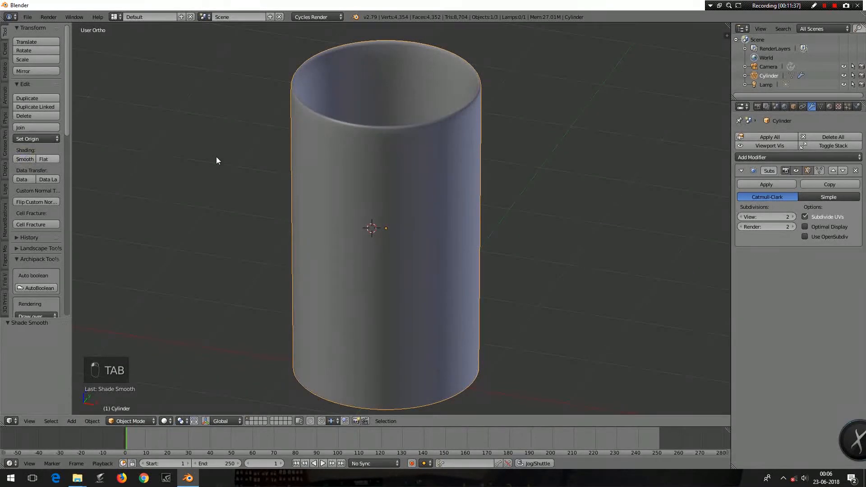
pyautogui.moveTo(526, 185); pyautogui.dragTo(470, 222, button='middle')
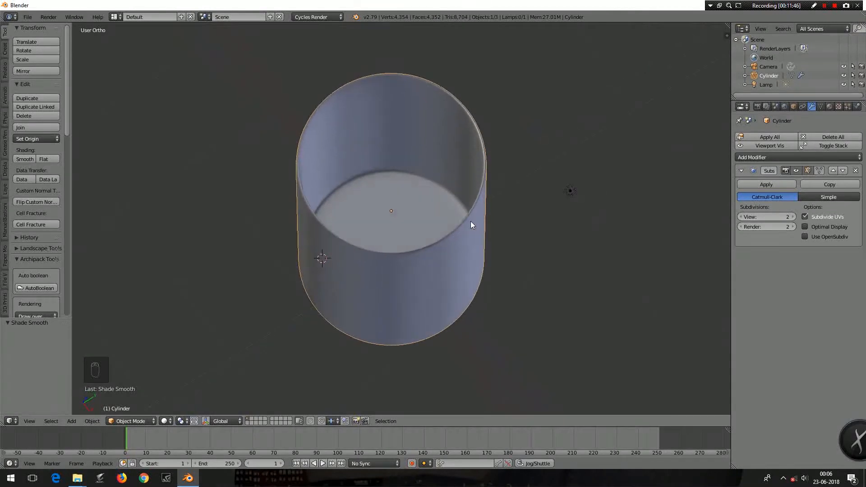
# Add a plane mesh and move it about 2.146 down along Z to the underside of the glass.
pyautogui.scroll(3, 429, 197)
pyautogui.scroll(-5, 429, 196)
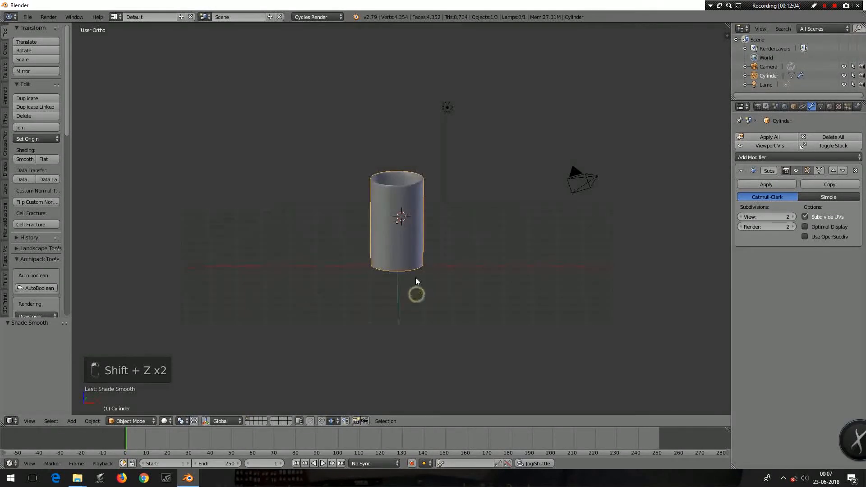
pyautogui.hotkey('shift', 'a')
pyautogui.moveTo(411, 269)
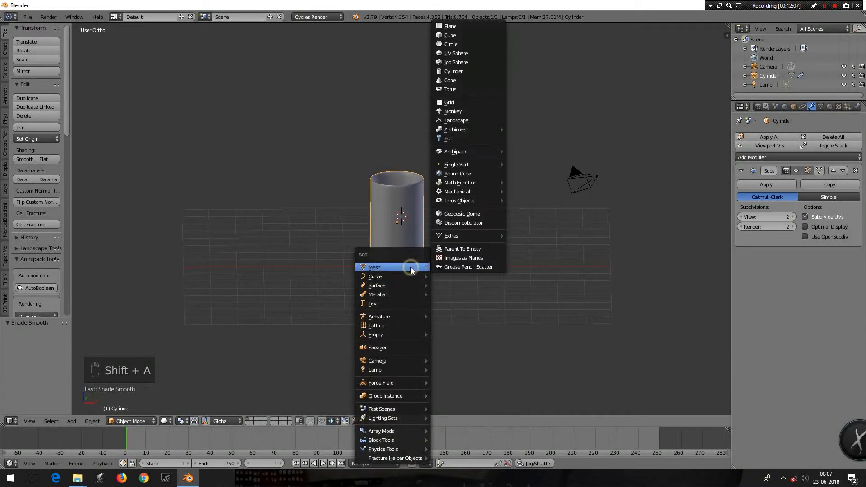
pyautogui.click(450, 27)
pyautogui.press('KP_1')
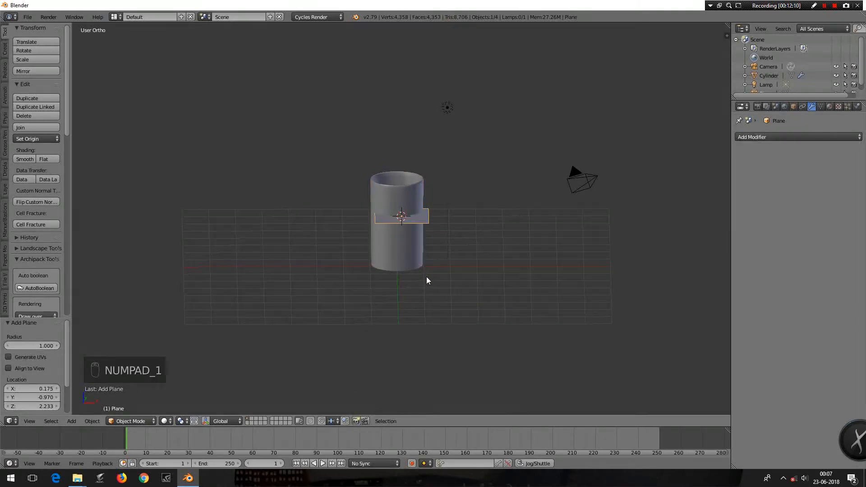
pyautogui.press('g')
pyautogui.press('z')
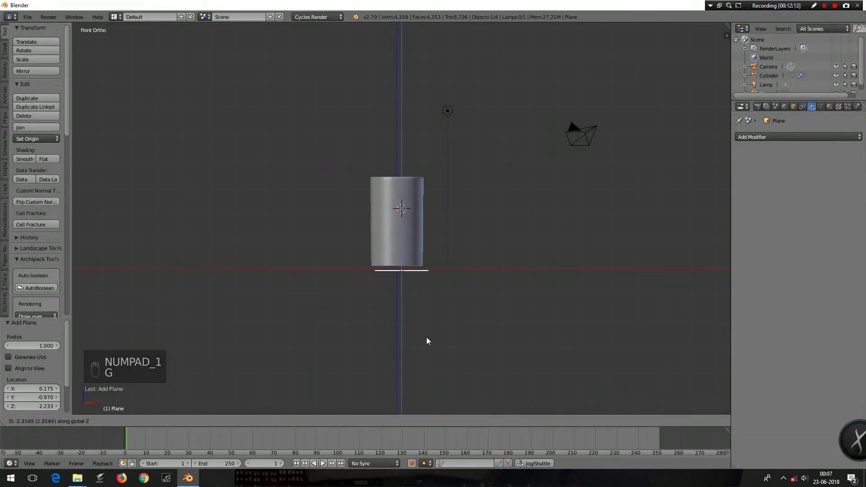
pyautogui.click(426, 334)
# Centre the plane under the glass by moving it about -0.187 along X, and scale it by 8.
pyautogui.scroll(6, 418, 277)
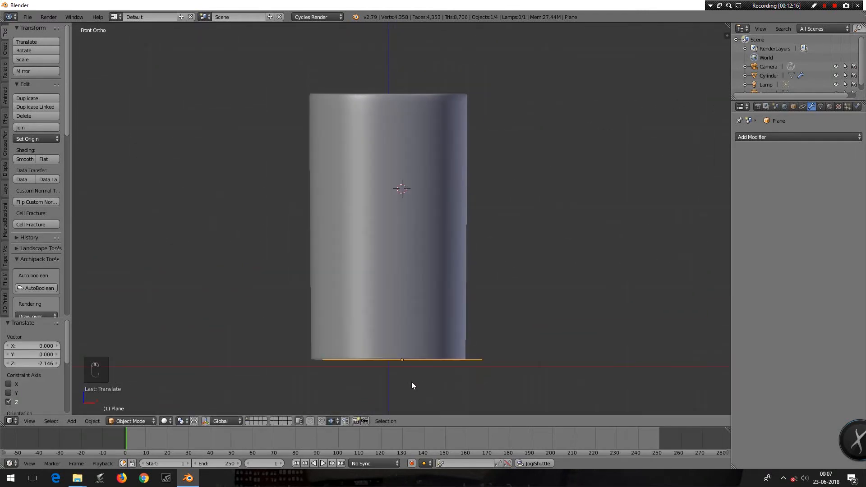
pyautogui.moveTo(411, 381); pyautogui.dragTo(426, 296, button='middle')
pyautogui.press('KP_1')
pyautogui.scroll(3, 425, 296)
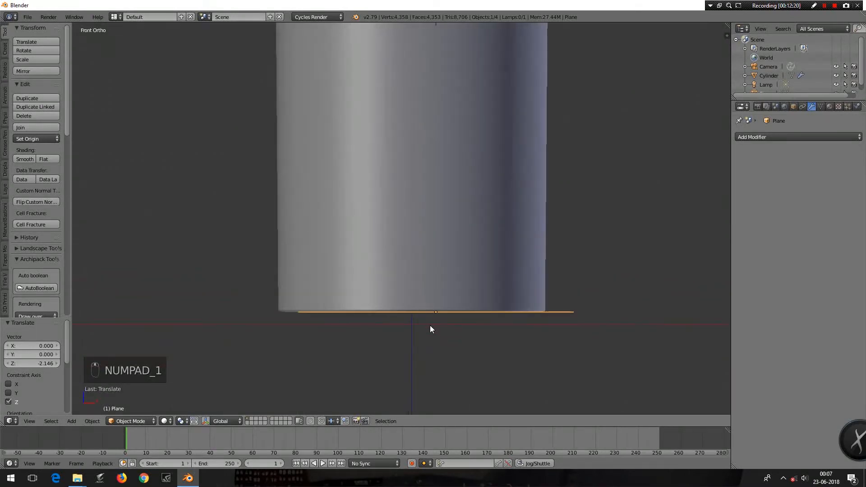
pyautogui.press('g')
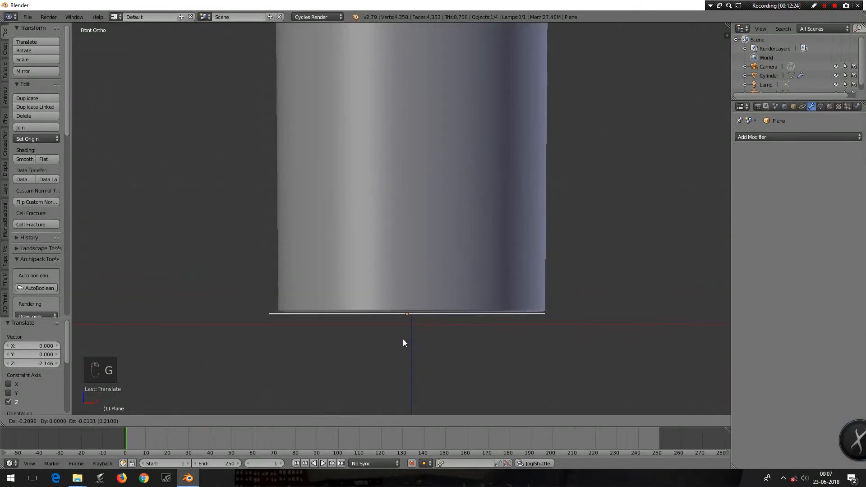
pyautogui.press('g')
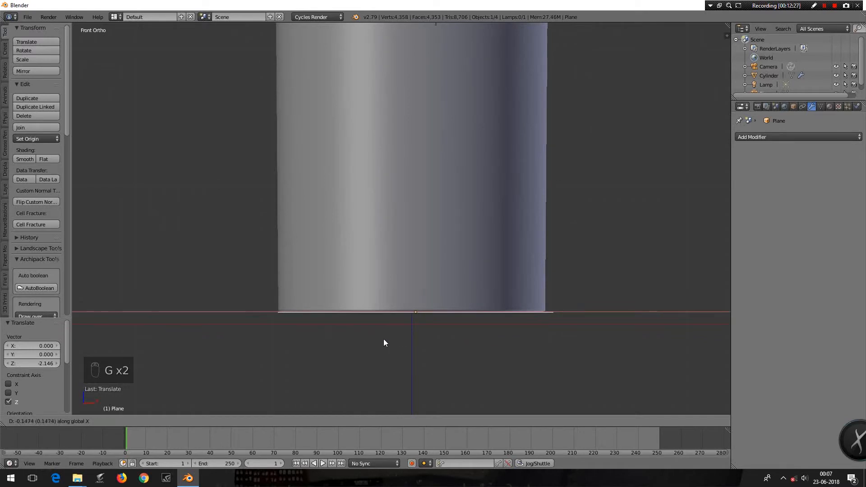
pyautogui.click(378, 339)
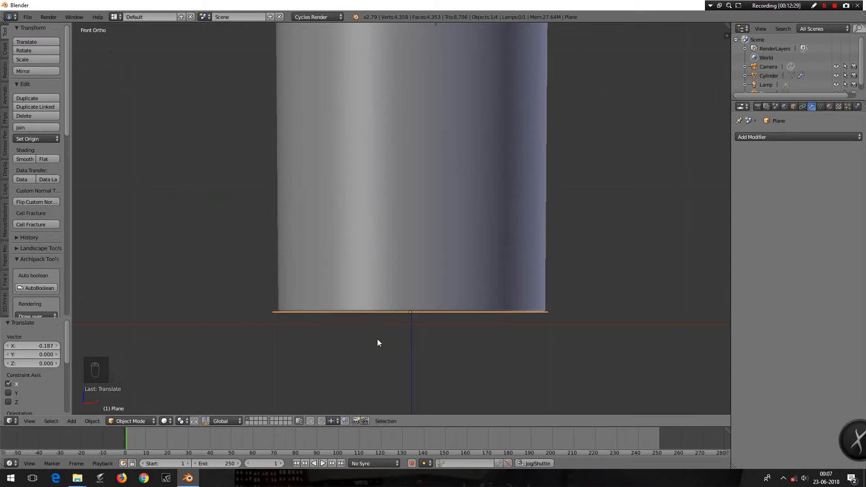
pyautogui.write('s8')
pyautogui.press('Return')
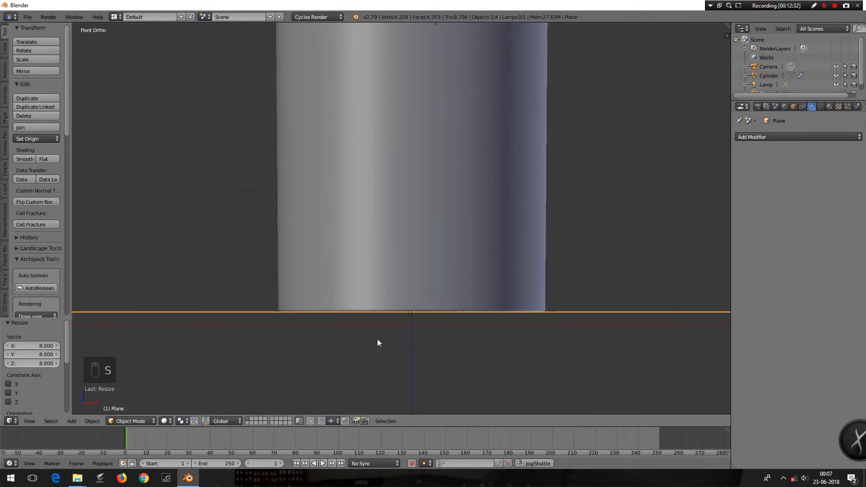
# Select the glass and lower it about 0.003 along Z so its base meets the plane.
pyautogui.rightClick(432, 282)
pyautogui.press('g')
pyautogui.press('z')
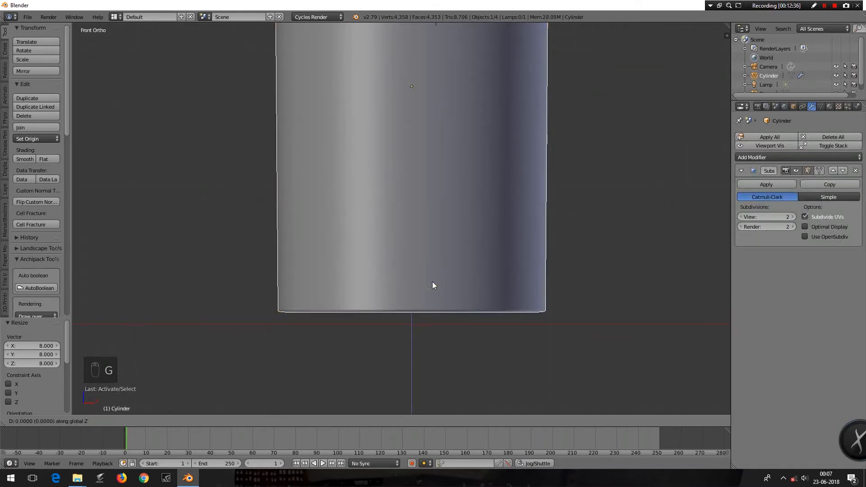
pyautogui.click(433, 284)
pyautogui.moveTo(465, 368); pyautogui.dragTo(443, 359, button='middle')
pyautogui.scroll(-10, 433, 358)
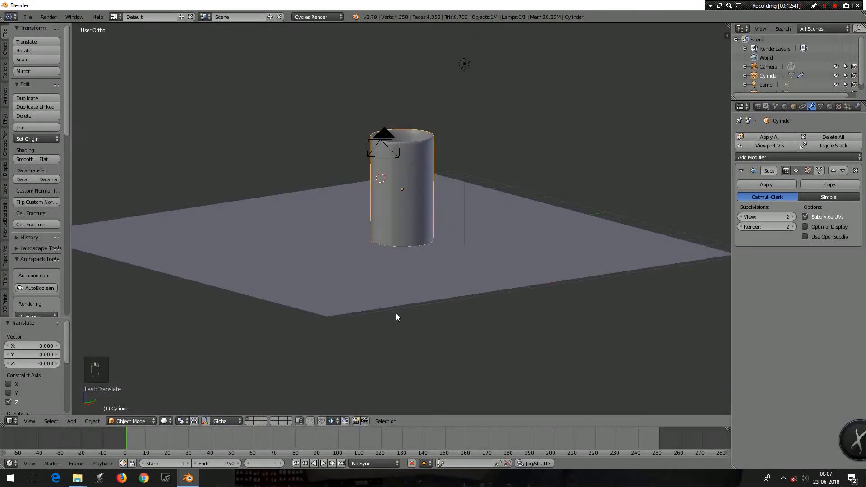
# Scale the glass to about 0.451 and move it about 0.871 down along Z onto the plane.
pyautogui.moveTo(396, 315); pyautogui.dragTo(441, 283, button='middle')
pyautogui.rightClick(424, 203)
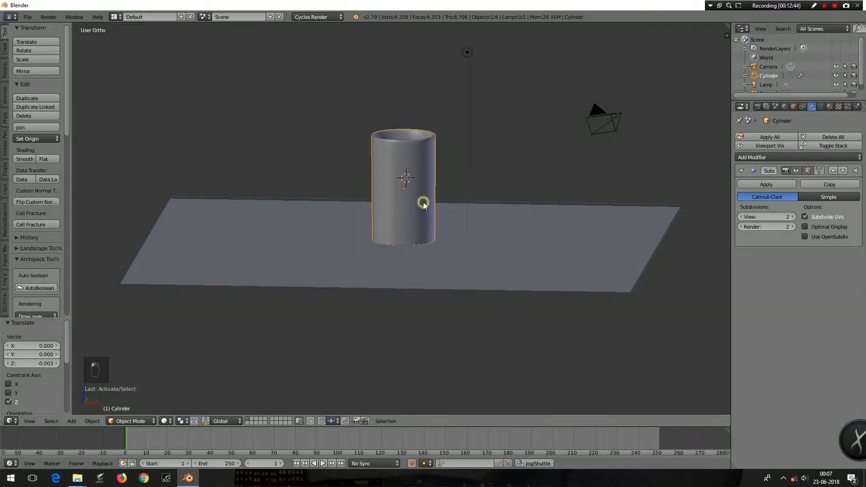
pyautogui.press('s')
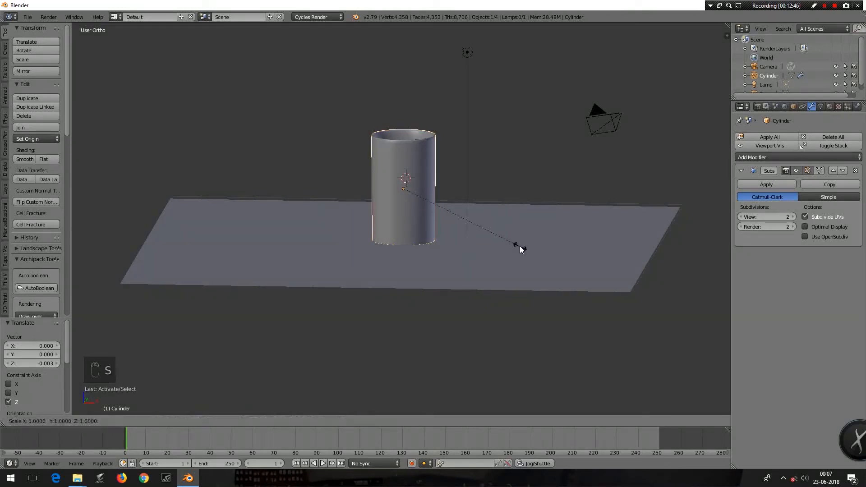
pyautogui.click(453, 225)
pyautogui.press('g')
pyautogui.press('z')
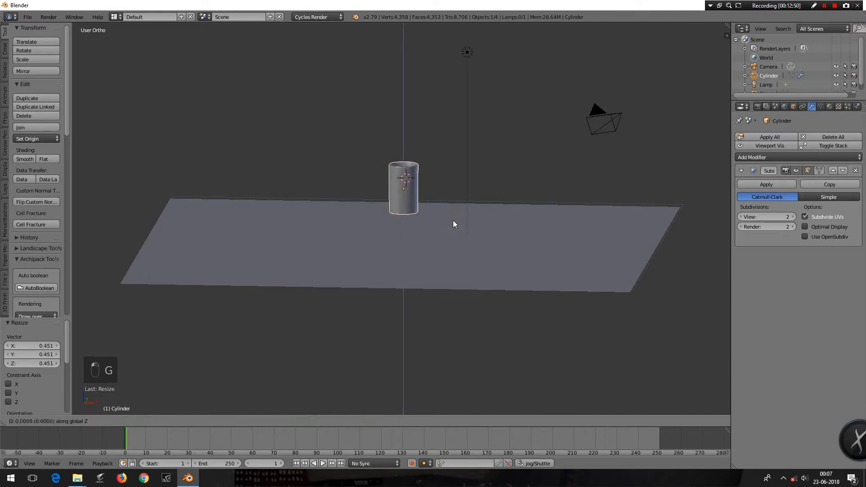
pyautogui.click(453, 249)
# Duplicate the glass and place the copy about -1.689 along the Y axis.
pyautogui.moveTo(473, 263); pyautogui.dragTo(442, 280, button='middle')
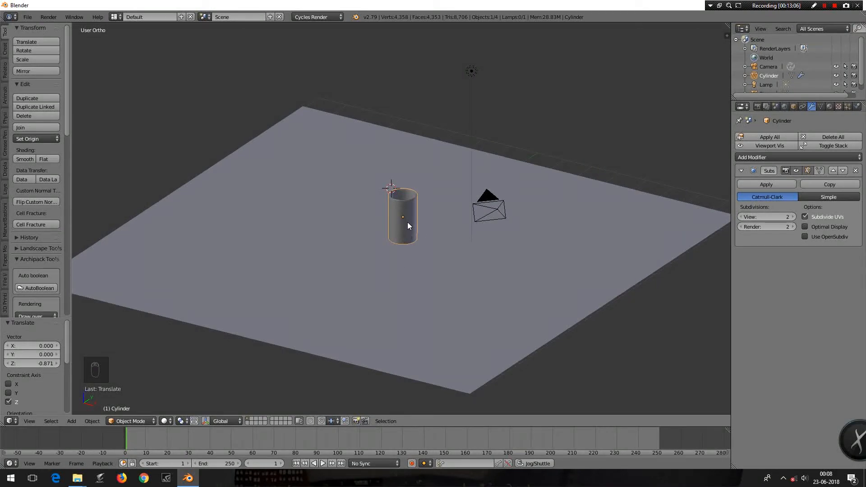
pyautogui.hotkey('shift', 'd')
pyautogui.press('y')
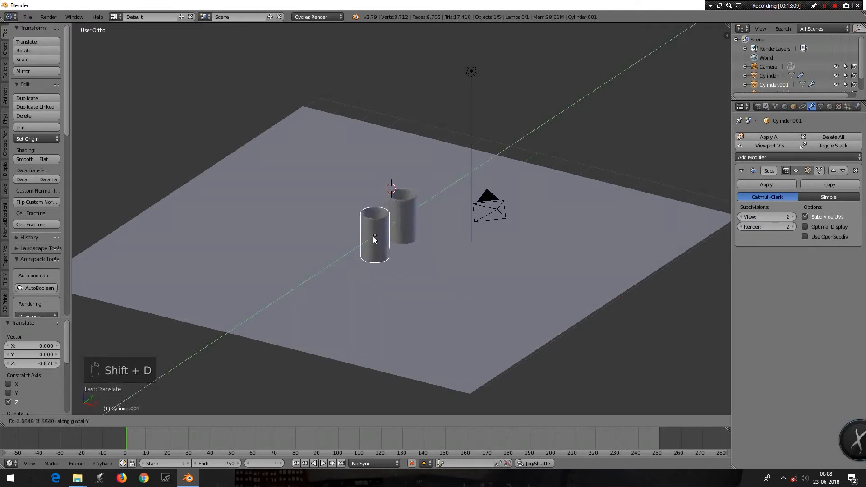
pyautogui.click(375, 234)
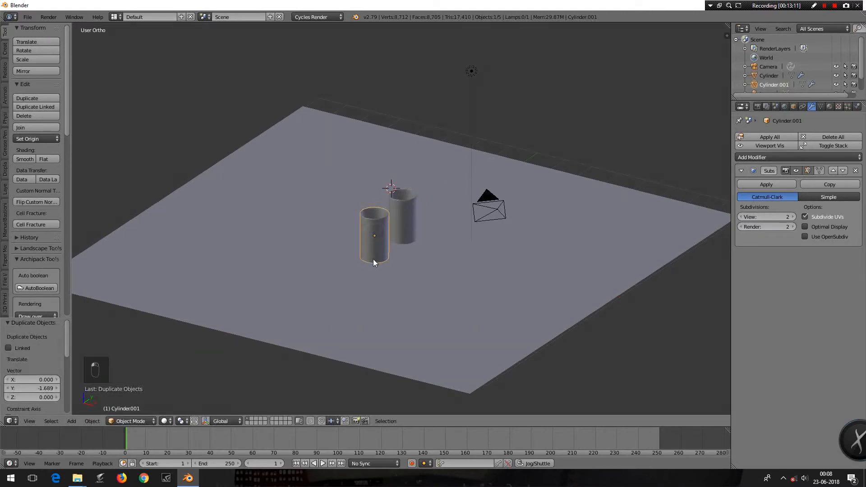
# Duplicate the selected glass and place the copy about 1.510 along the X axis.
pyautogui.hotkey('shift', 'd')
pyautogui.press('x')
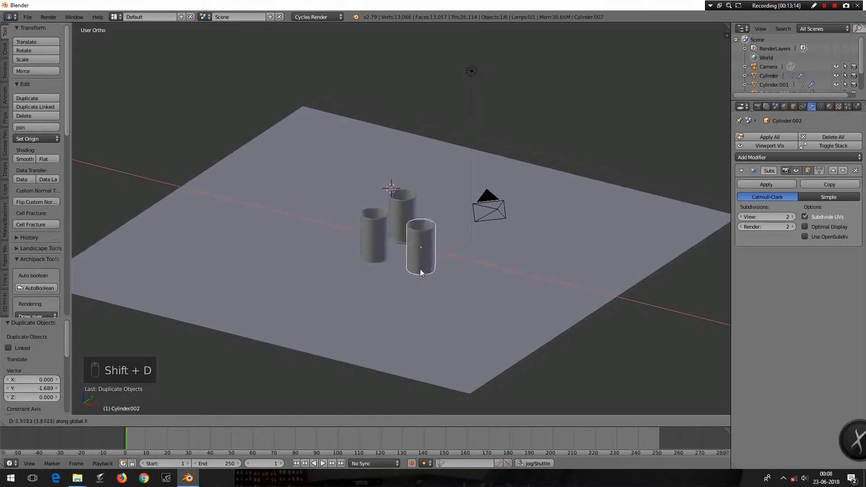
pyautogui.click(412, 267)
# Scale the newest glass copy to about 0.817 and the first copy to about 0.864.
pyautogui.moveTo(383, 292); pyautogui.dragTo(413, 277, button='middle')
pyautogui.scroll(3, 424, 243)
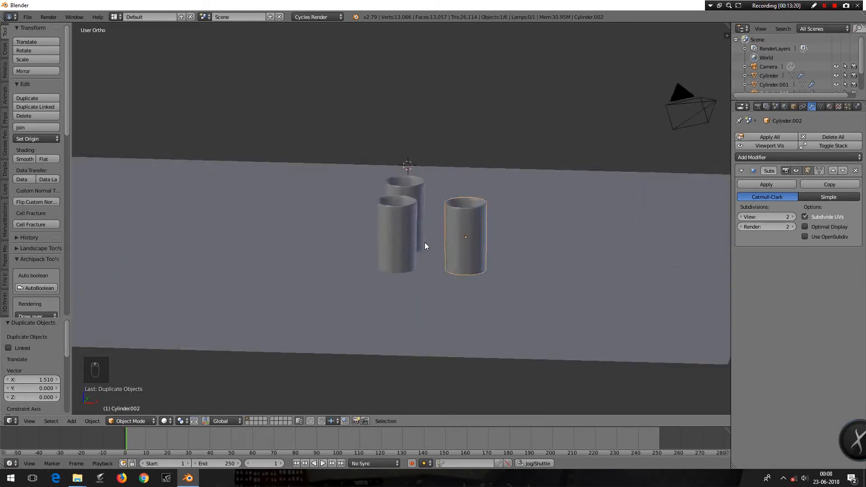
pyautogui.moveTo(424, 242); pyautogui.dragTo(413, 282, button='middle')
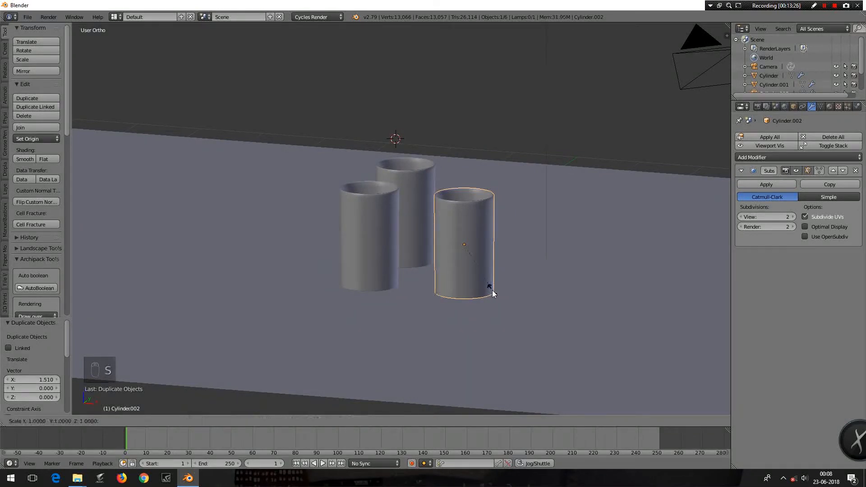
pyautogui.press('s')
pyautogui.click(480, 282)
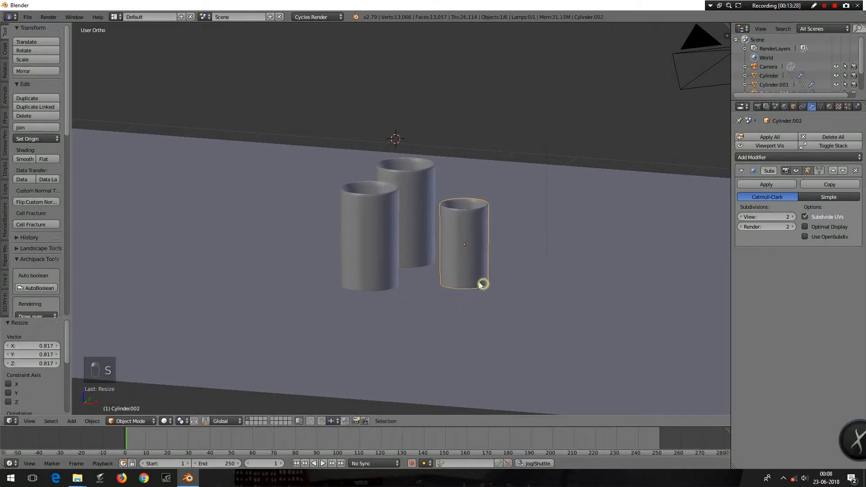
pyautogui.click(356, 236)
pyautogui.press('s')
pyautogui.click(411, 269)
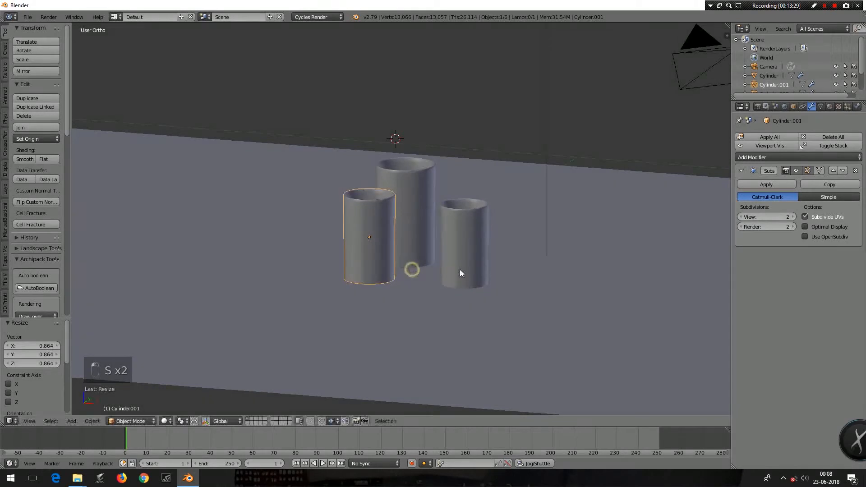
# Select the smallest glass and lower it about 0.224 along Z in the front view.
pyautogui.click(464, 269)
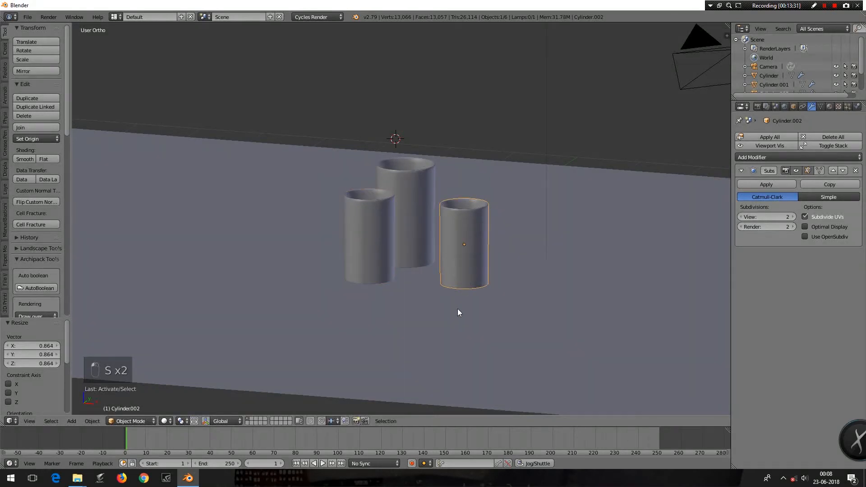
pyautogui.moveTo(457, 309); pyautogui.dragTo(464, 293, button='middle')
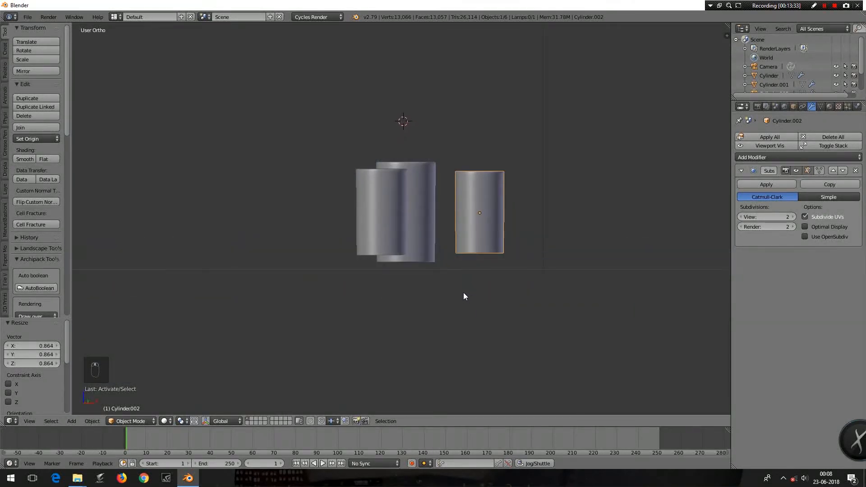
pyautogui.press('KP_1')
pyautogui.press('g')
pyautogui.press('z')
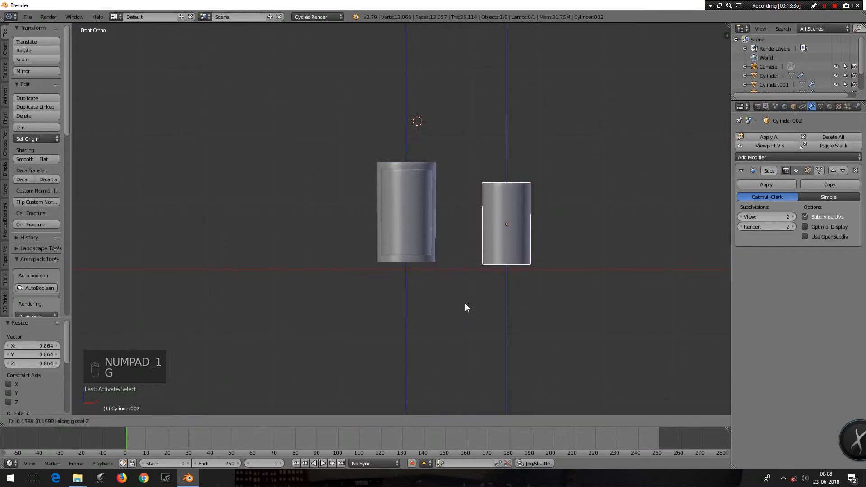
pyautogui.click(465, 308)
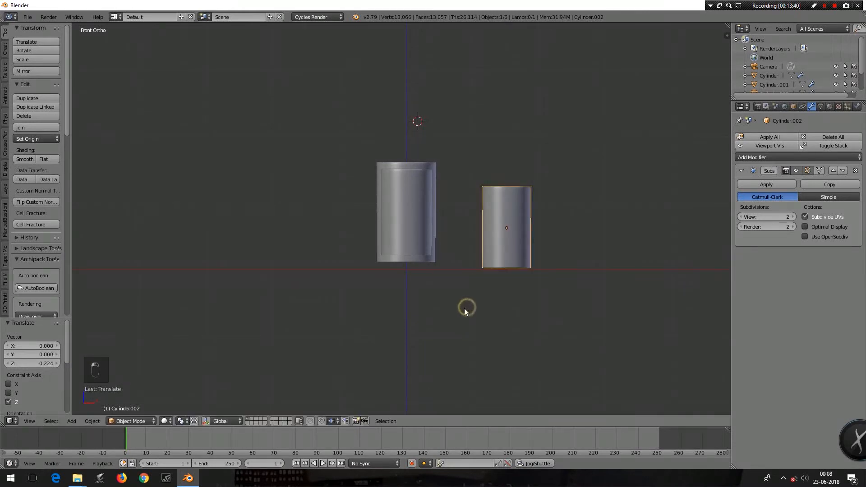
# Select all three glasses and lower them together about 0.102 along Z.
pyautogui.rightClick(414, 238)
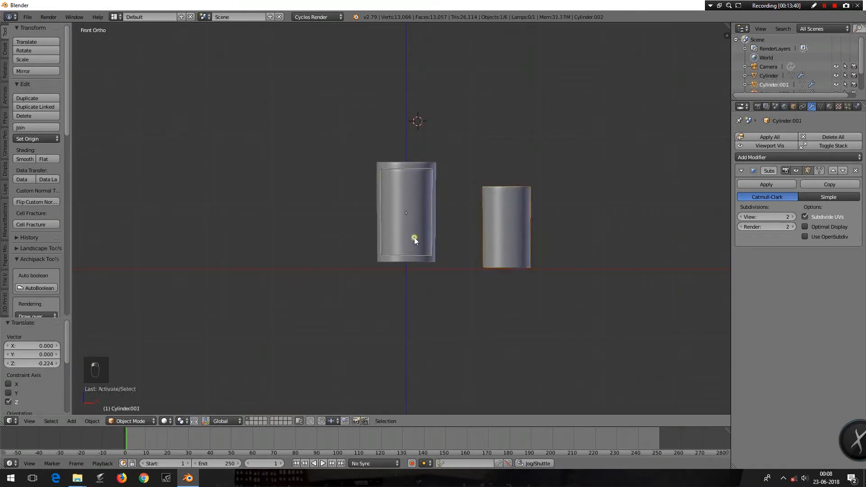
pyautogui.keyDown('shift'); pyautogui.rightClick(437, 238); pyautogui.keyUp('shift')
pyautogui.keyDown('shift'); pyautogui.rightClick(489, 243); pyautogui.keyUp('shift')
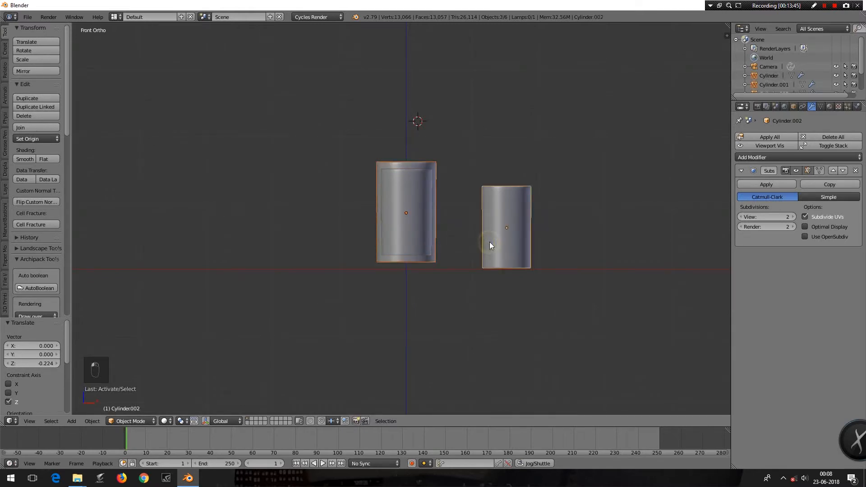
pyautogui.press('g')
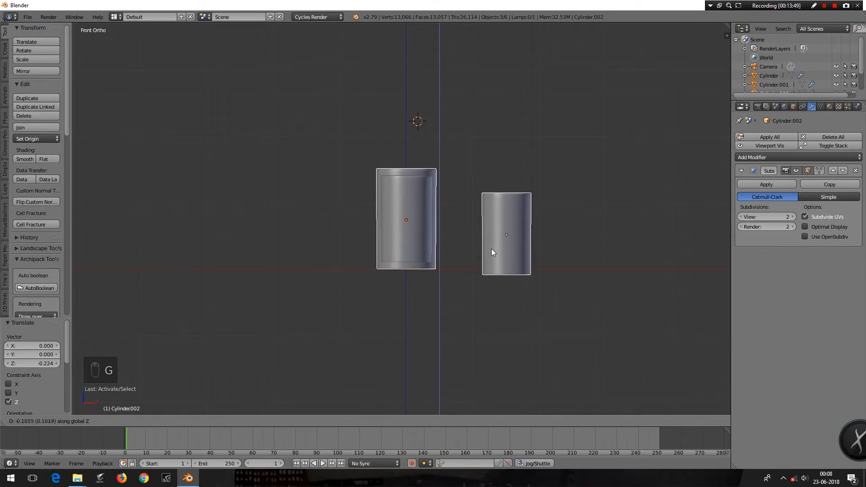
pyautogui.click(491, 248)
# Level the glass bases by lowering the medium glass about 0.088 and raising the smallest about 0.095 along Z.
pyautogui.rightClick(401, 247)
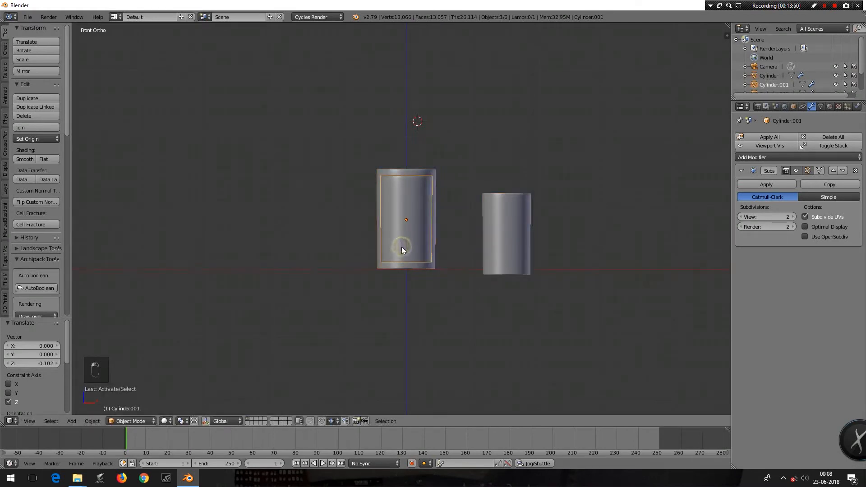
pyautogui.press('g')
pyautogui.press('z')
pyautogui.click(402, 253)
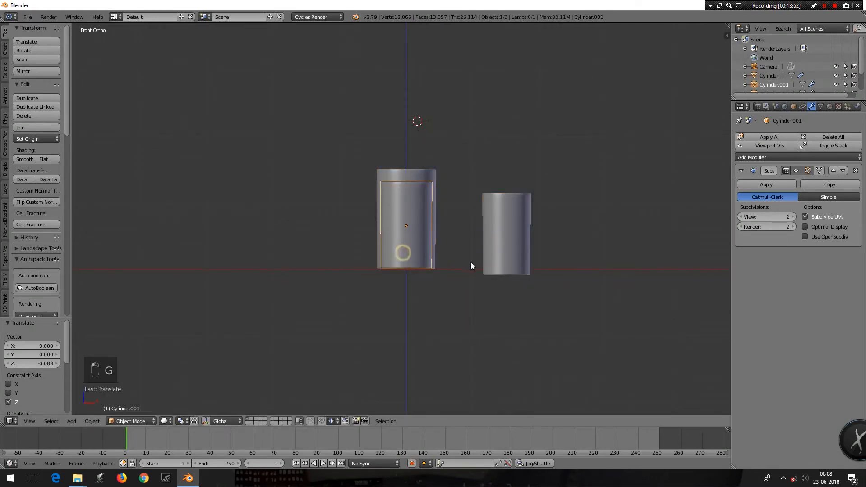
pyautogui.rightClick(493, 258)
pyautogui.press('g')
pyautogui.press('z')
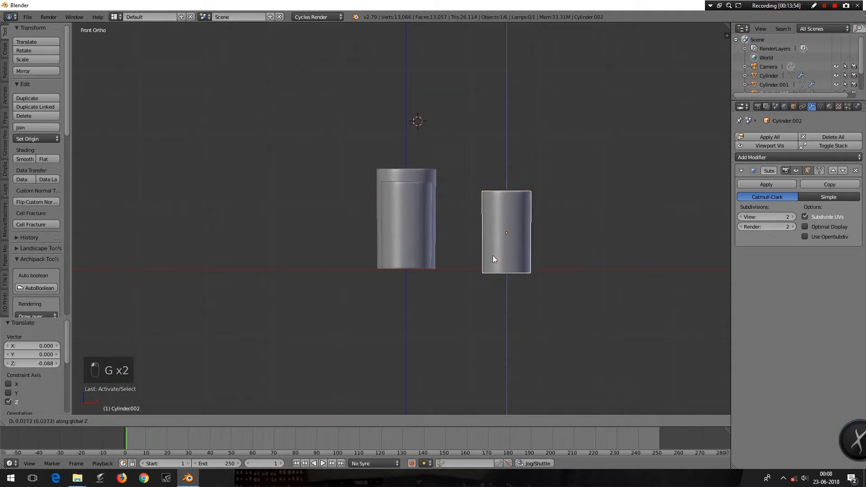
pyautogui.click(492, 253)
# Select the ground plane and lower it about 0.079 along Z to meet the glass bases.
pyautogui.scroll(-2, 493, 293)
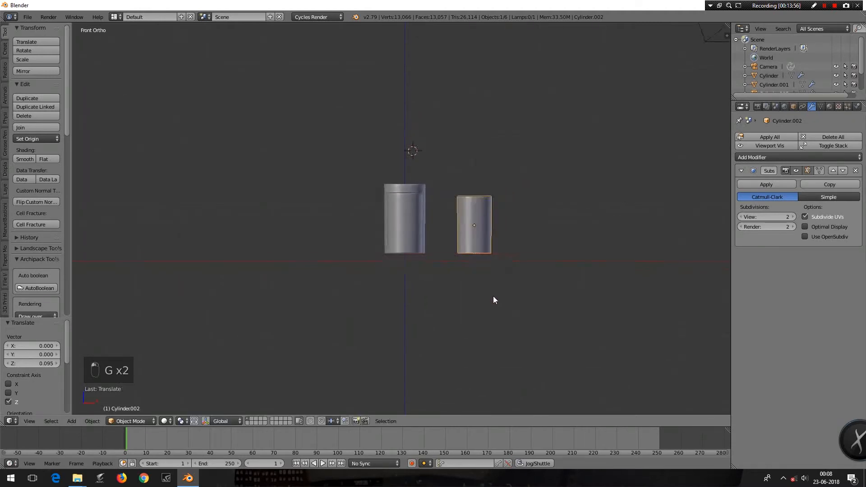
pyautogui.moveTo(493, 300); pyautogui.dragTo(474, 317, button='middle')
pyautogui.rightClick(474, 321)
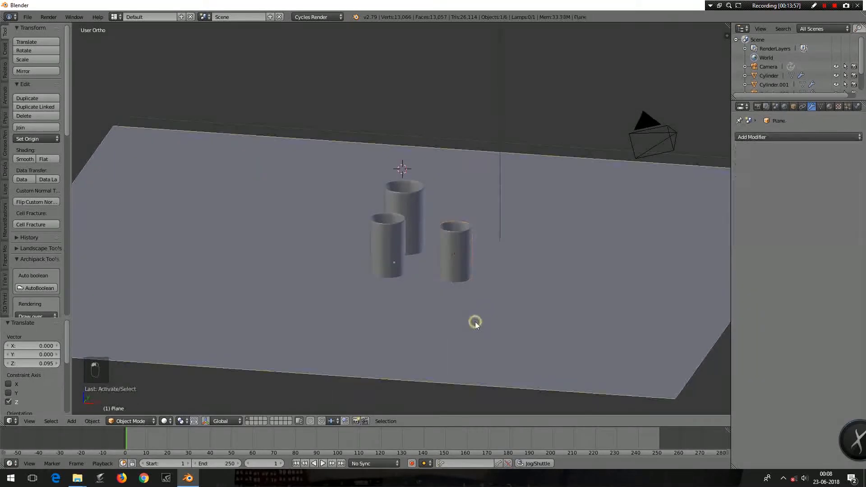
pyautogui.press('KP_1')
pyautogui.scroll(4, 475, 321)
pyautogui.press('g')
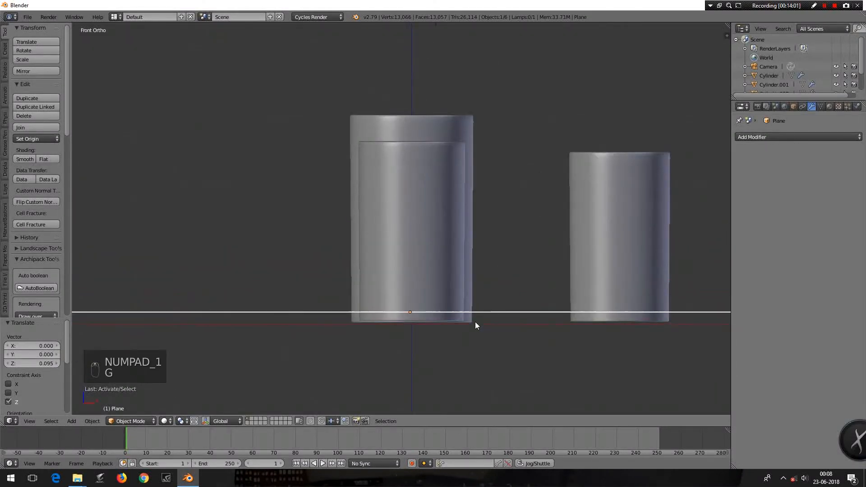
pyautogui.press('z')
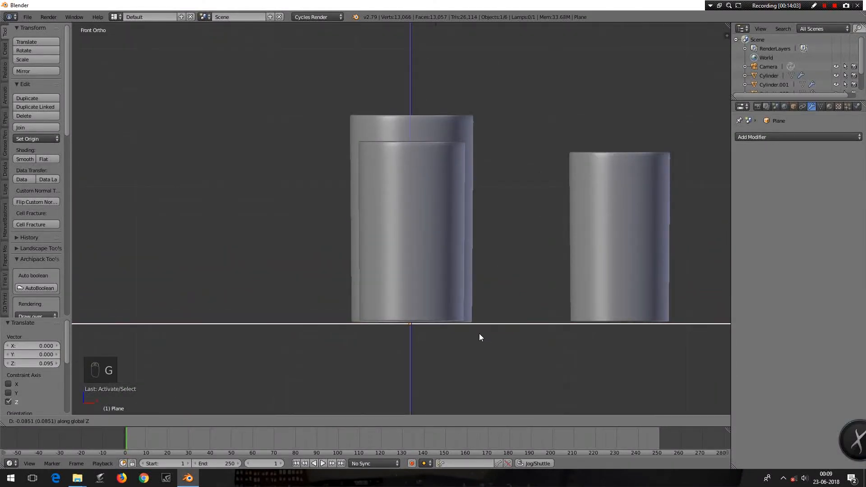
pyautogui.click(479, 333)
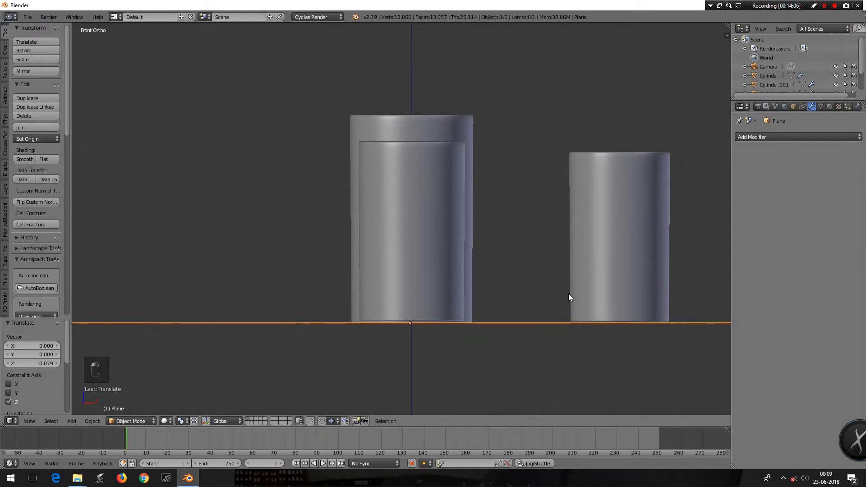
# Lower the smallest glass about 0.003 along Z so its base rests on the plane.
pyautogui.rightClick(588, 282)
pyautogui.press('g')
pyautogui.press('z')
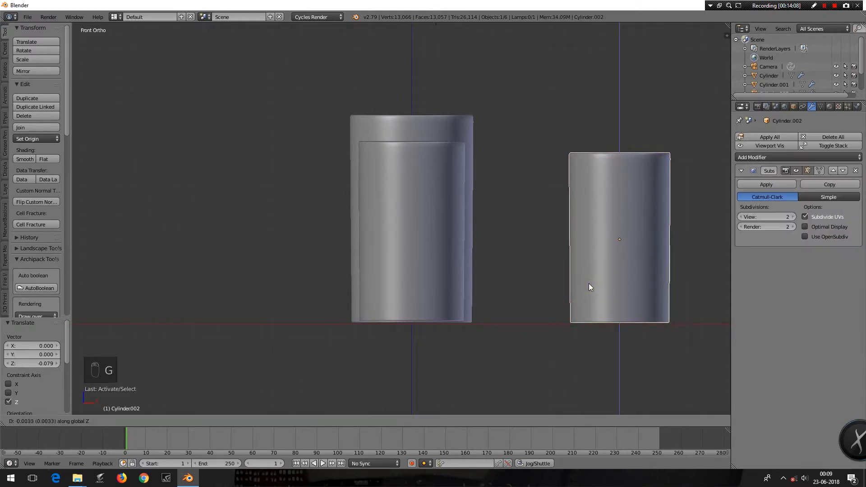
pyautogui.click(588, 282)
pyautogui.scroll(-2, 523, 374)
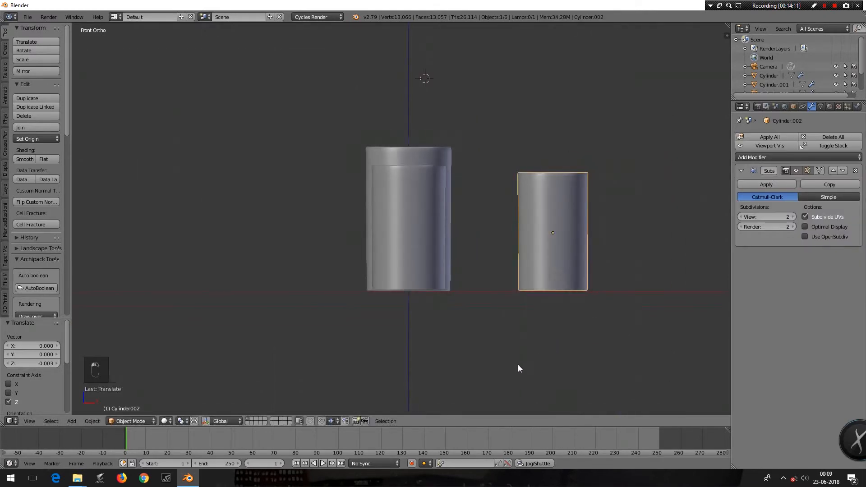
pyautogui.moveTo(520, 351); pyautogui.dragTo(493, 355, button='middle')
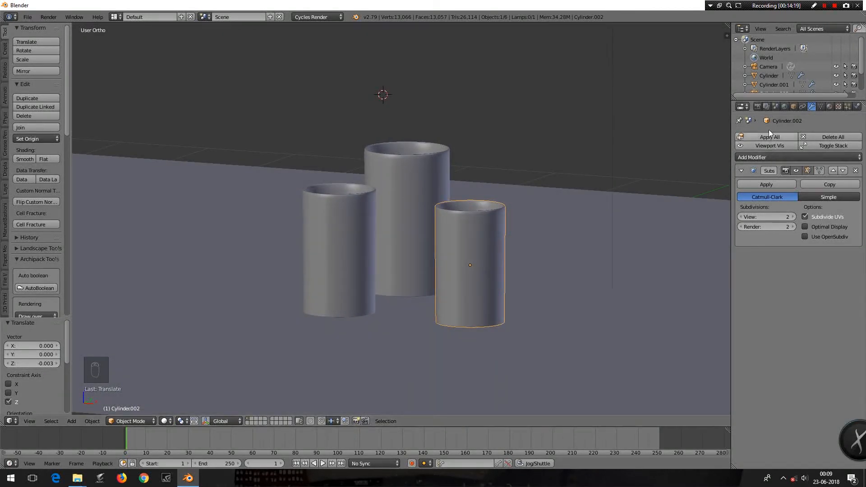
# Enable nodes for the world's background surface and darken its colour to black.
pyautogui.click(783, 106)
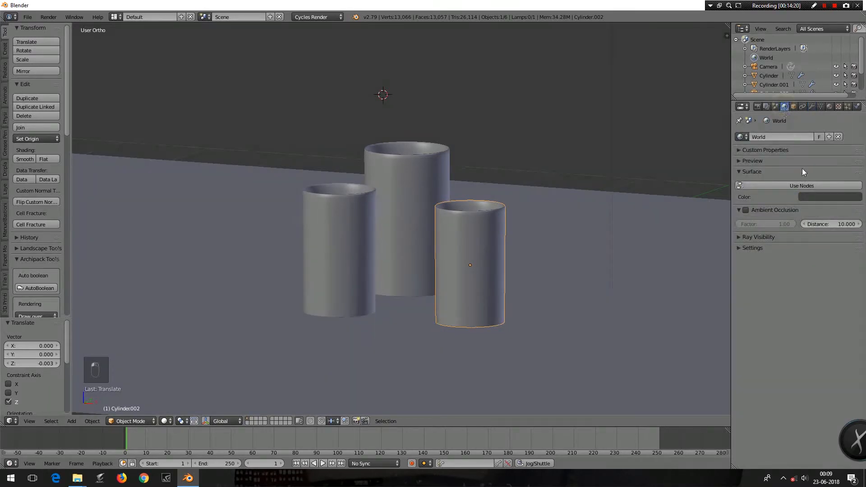
pyautogui.click(801, 185)
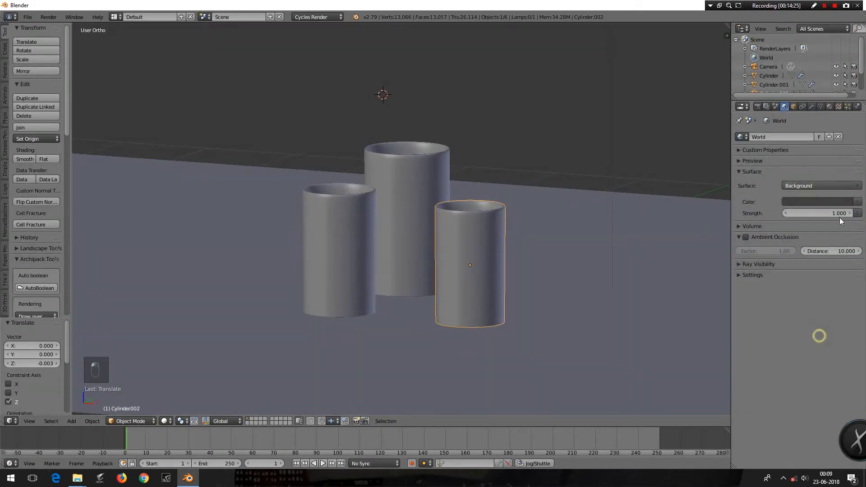
pyautogui.click(837, 202)
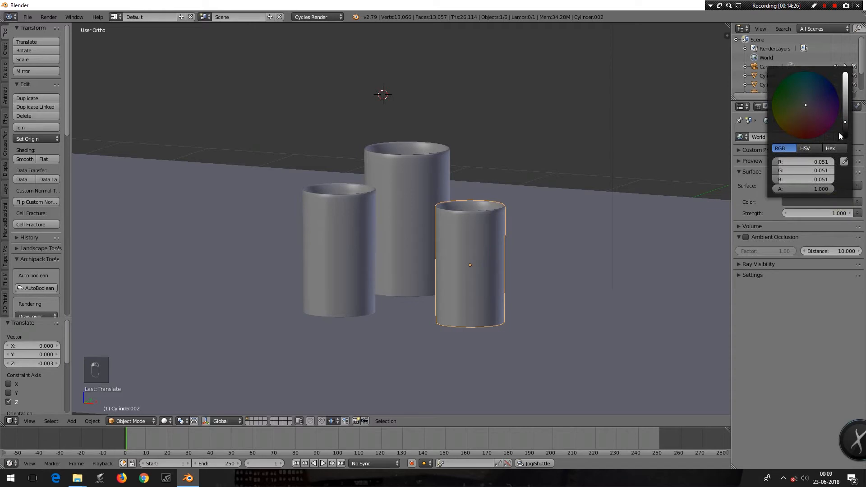
pyautogui.moveTo(844, 124); pyautogui.dragTo(844, 214)
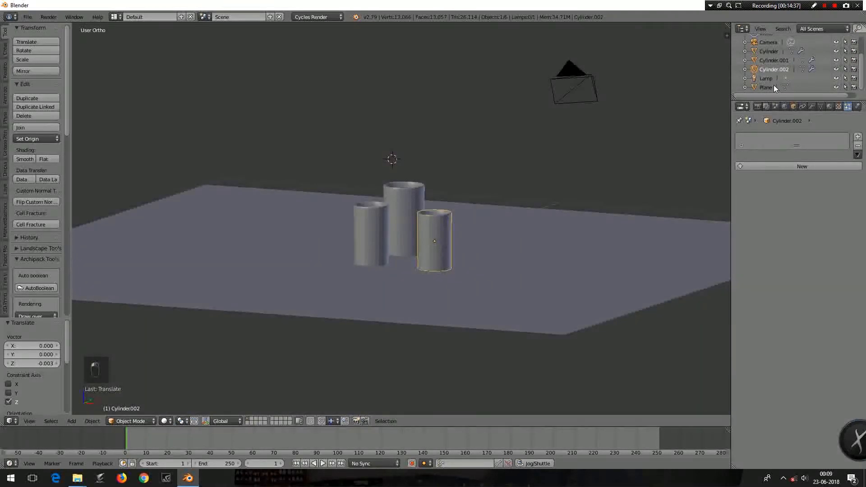
# Select the scene's lamp and change its type to Area.
pyautogui.click(767, 79)
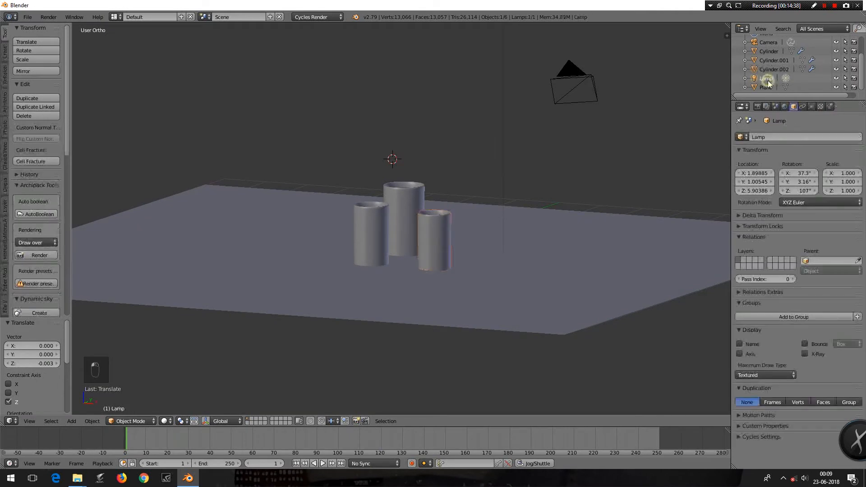
pyautogui.click(811, 106)
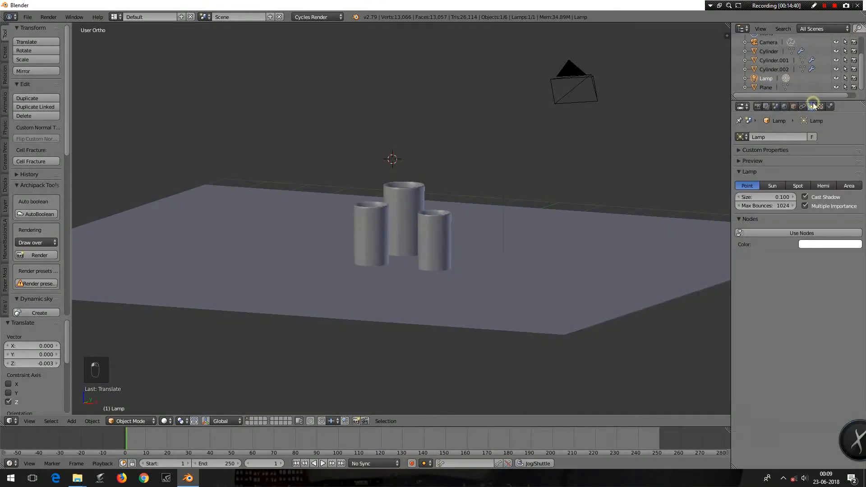
pyautogui.click(848, 186)
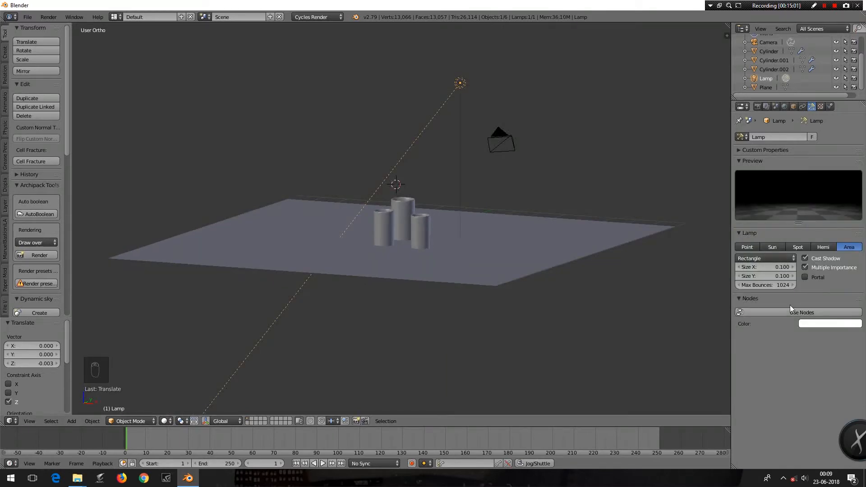
# Enable nodes for the area lamp and set its emission strength to 1000.
pyautogui.click(775, 312)
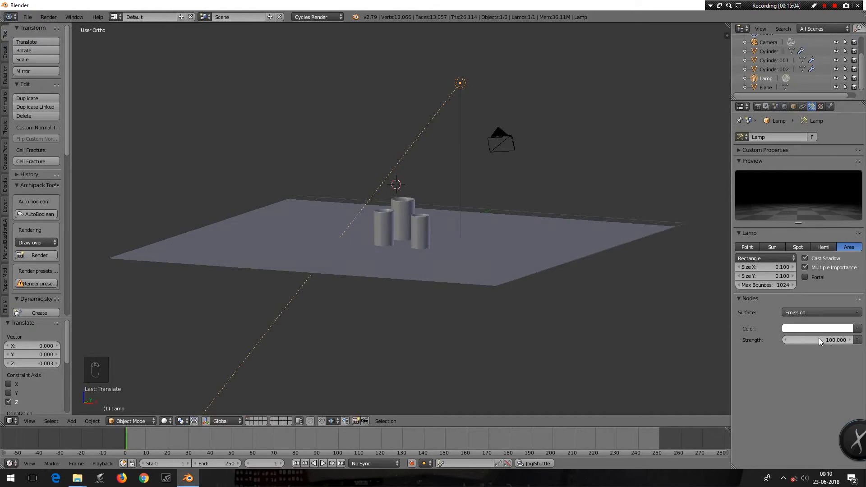
pyautogui.moveTo(819, 339); pyautogui.dragTo(825, 339)
pyautogui.click(815, 337)
pyautogui.write('1000')
pyautogui.press('Return')
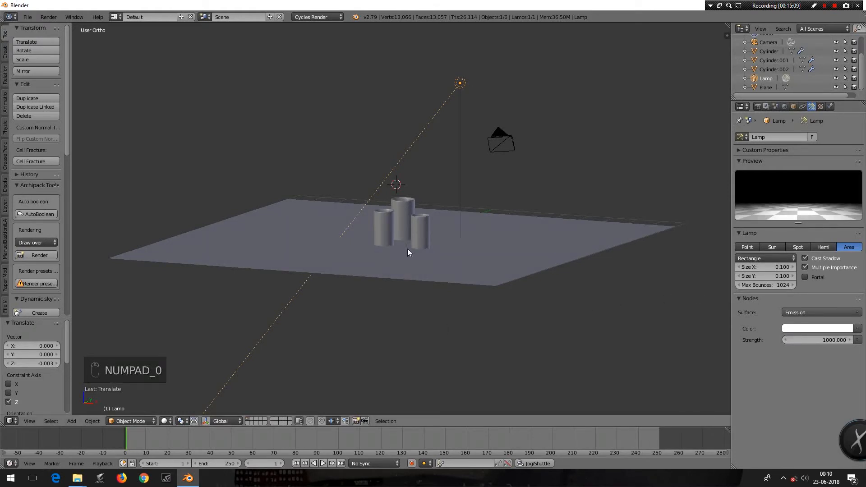
# Lower the area lamp about 1.984 along the Z axis.
pyautogui.press('g')
pyautogui.press('z')
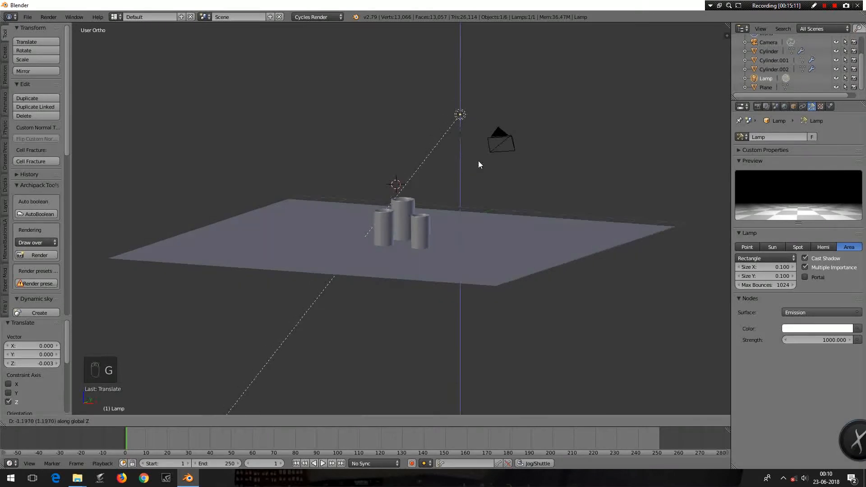
pyautogui.click(485, 180)
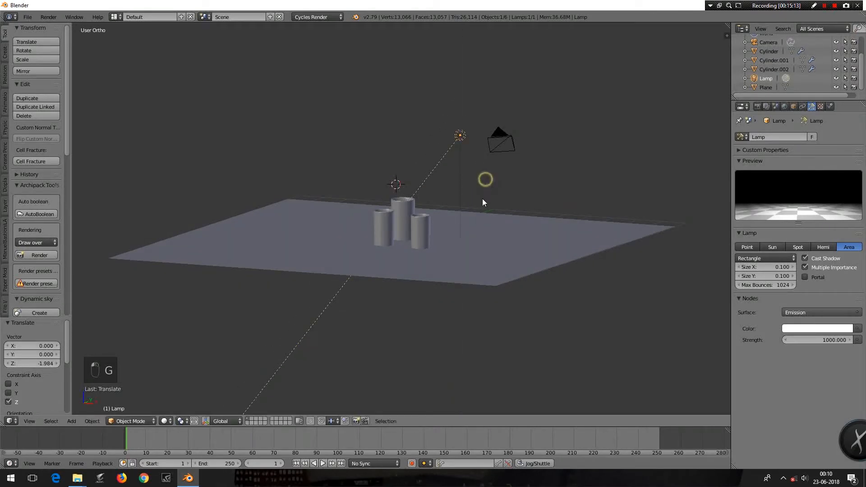
# Move the area lamp about -1.452 along the Y axis and about 3.315 along the X axis.
pyautogui.moveTo(434, 282); pyautogui.dragTo(428, 349, button='middle')
pyautogui.press('g')
pyautogui.press('x')
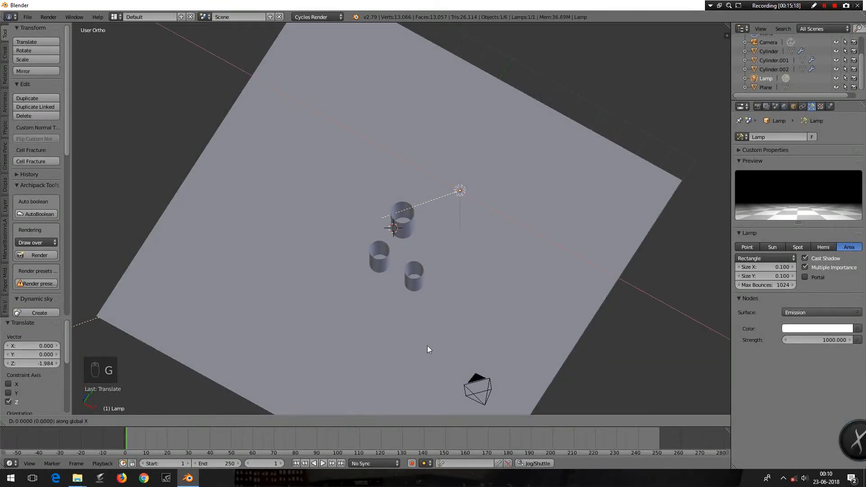
pyautogui.click(426, 345)
pyautogui.press('g')
pyautogui.press('y')
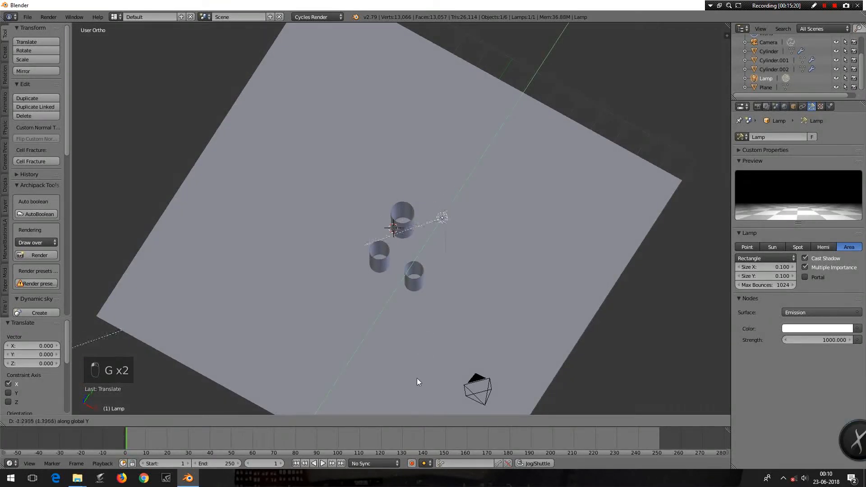
pyautogui.click(418, 383)
pyautogui.press('g')
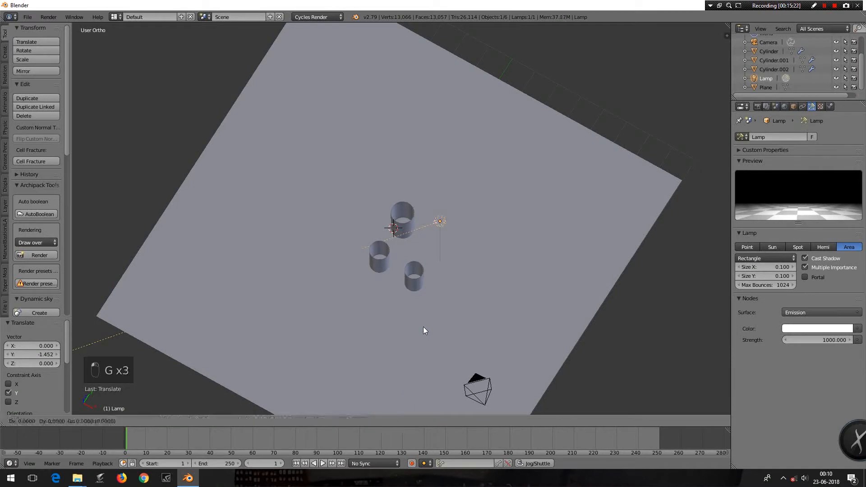
pyautogui.press('x')
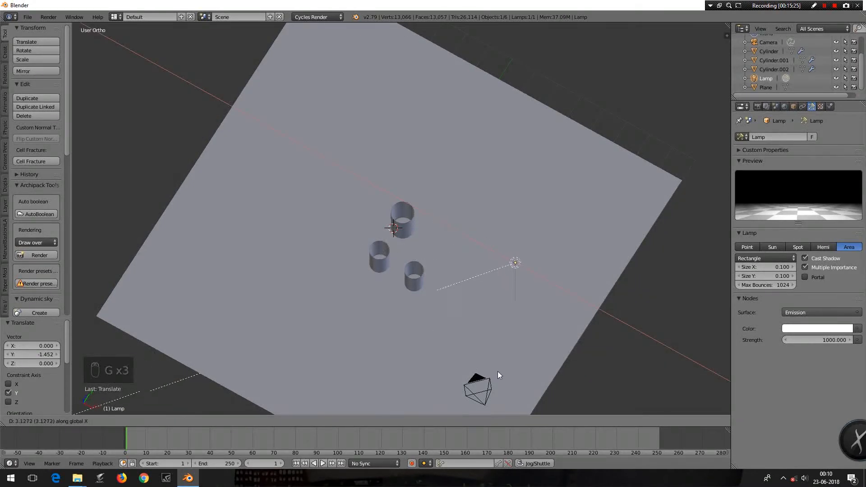
pyautogui.click(497, 372)
# Aim the area lamp at the glasses by rotating it about -29.2° around Z and about 17.4° in front view.
pyautogui.press('r')
pyautogui.press('z')
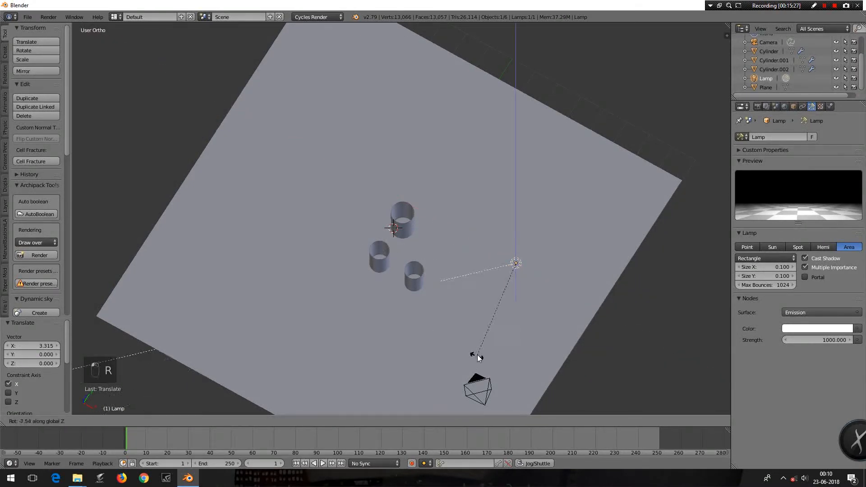
pyautogui.click(499, 281)
pyautogui.press('KP_1')
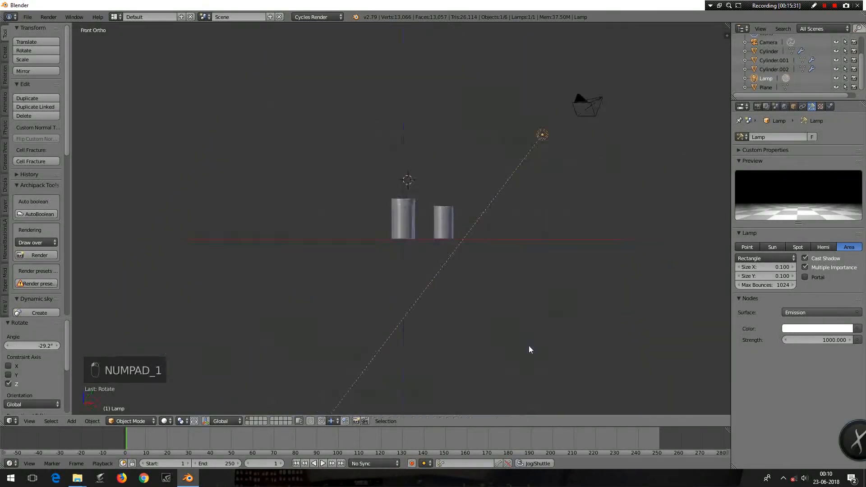
pyautogui.press('r')
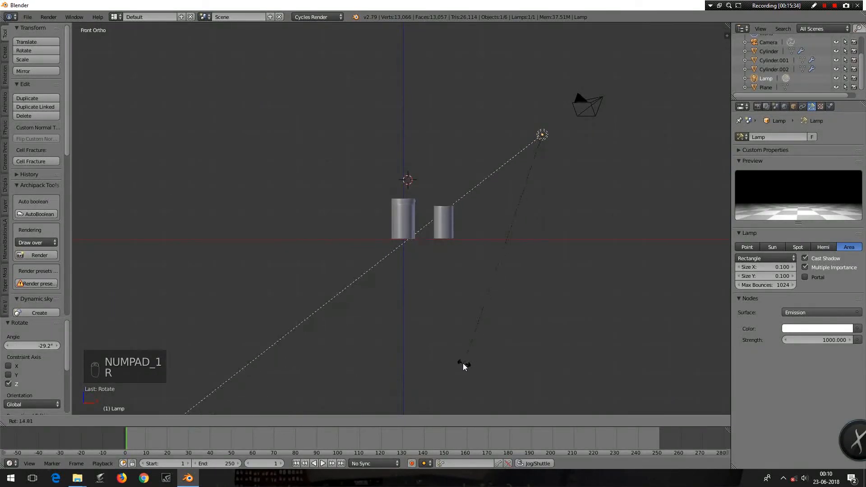
pyautogui.click(463, 363)
# Preview the lighting and shadows on the glasses in rendered shading up close, and return to solid shading.
pyautogui.moveTo(463, 363); pyautogui.dragTo(518, 295, button='middle')
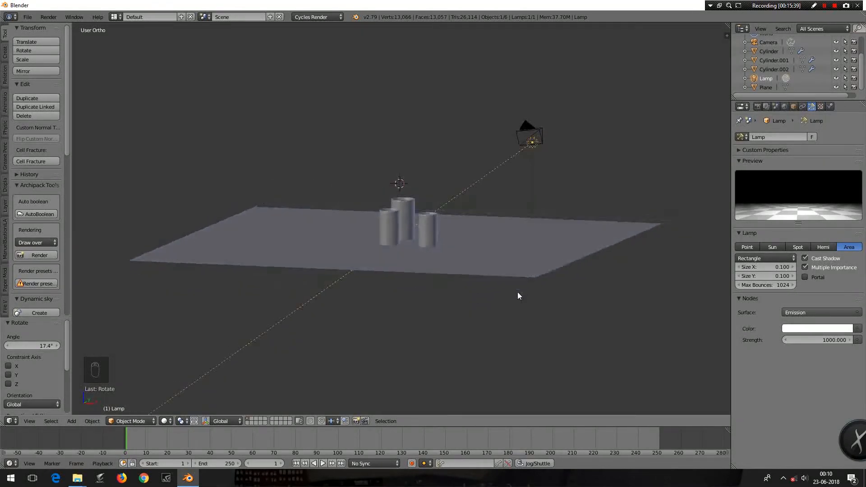
pyautogui.scroll(3, 504, 261)
pyautogui.scroll(4, 495, 238)
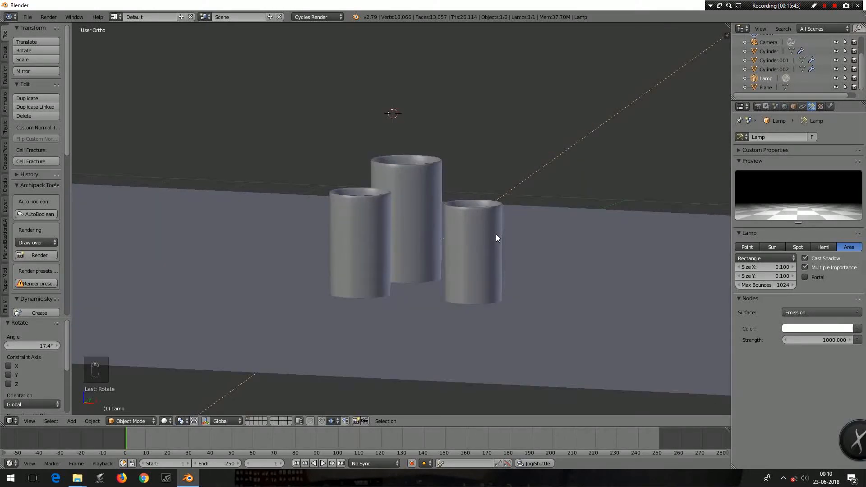
pyautogui.scroll(-2, 495, 237)
pyautogui.hotkey('shift', 'z')
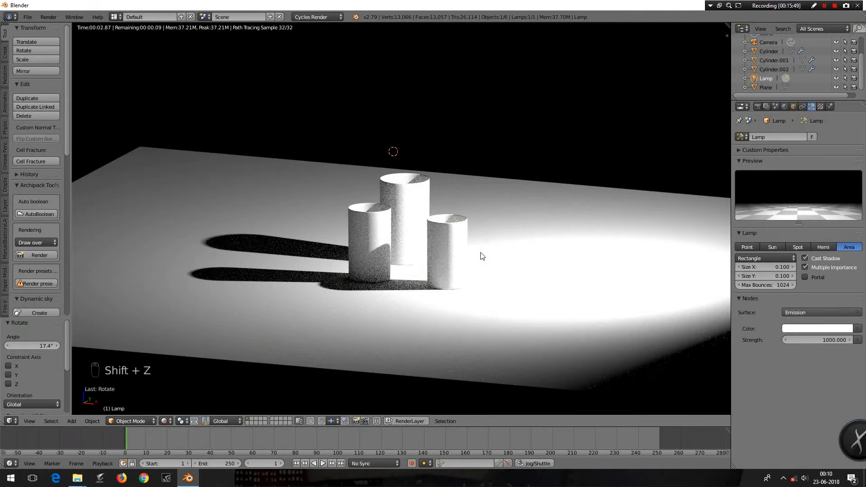
pyautogui.hotkey('shift', 'z')
# Enlarge the area lamp by a factor of about 7.734 and again by about 7.403, and preview the softened shadows in rendered shading.
pyautogui.scroll(-2, 480, 253)
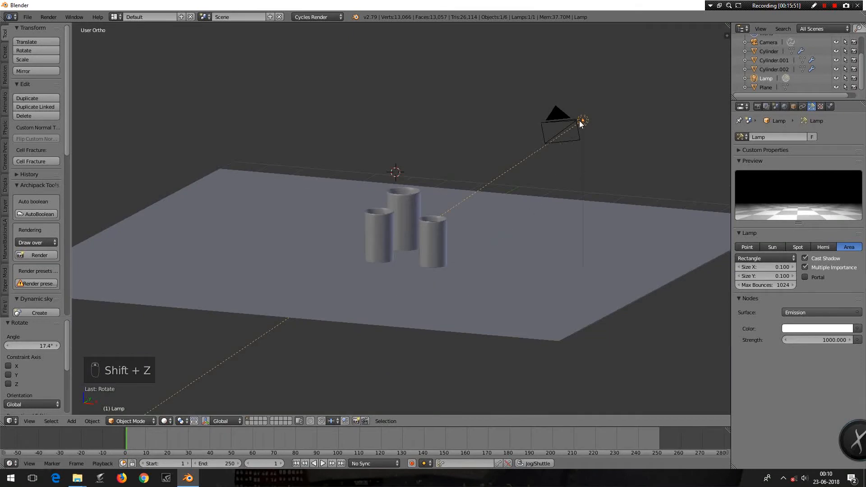
pyautogui.press('s')
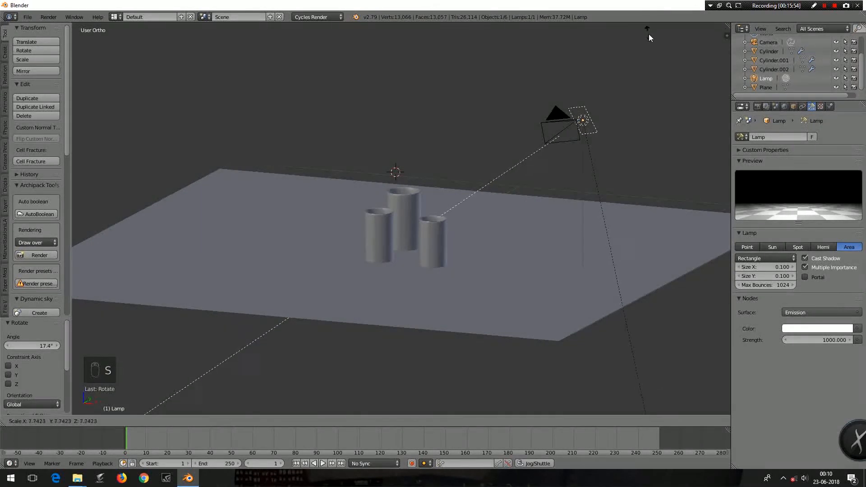
pyautogui.click(648, 32)
pyautogui.press('s')
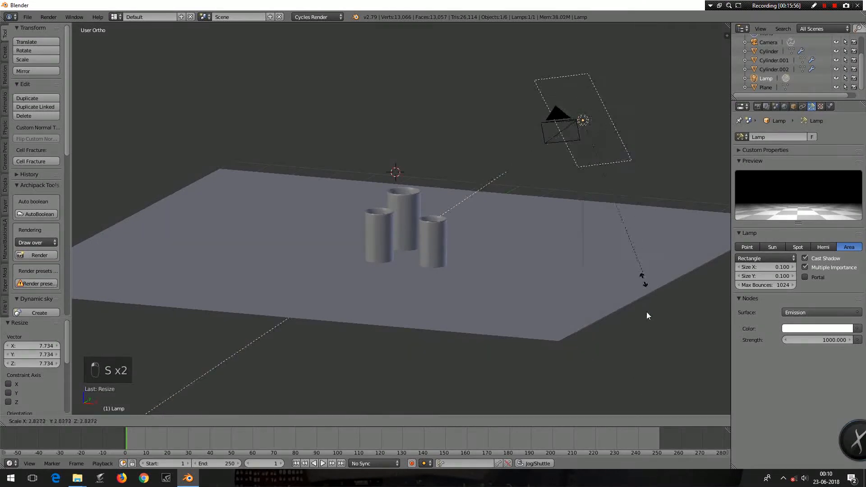
pyautogui.click(658, 85)
pyautogui.moveTo(523, 196)
pyautogui.mouseDown(button='middle')
pyautogui.moveTo(590, 187)
pyautogui.moveTo(534, 198)
pyautogui.mouseUp(button='middle')
pyautogui.hotkey('shift', 'z')
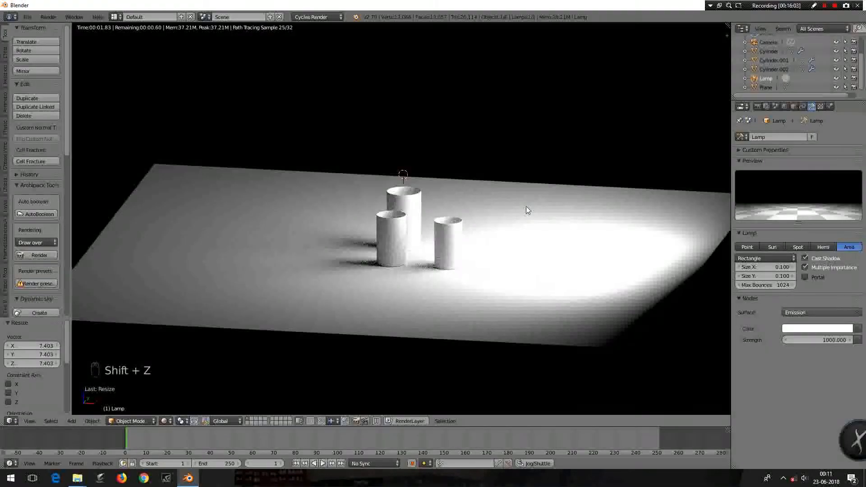
pyautogui.hotkey('shift', 'z')
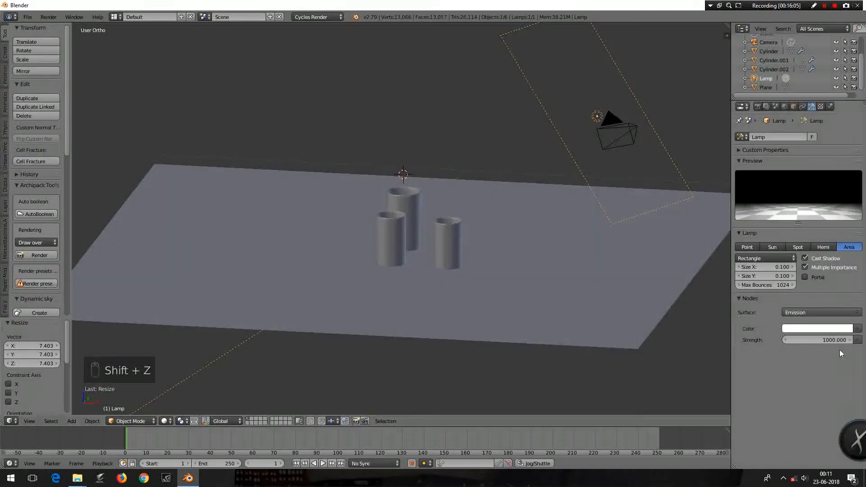
# Set the area lamp's emission strength to 500 and preview the lighting in rendered shading.
pyautogui.click(817, 340)
pyautogui.write('500')
pyautogui.press('Return')
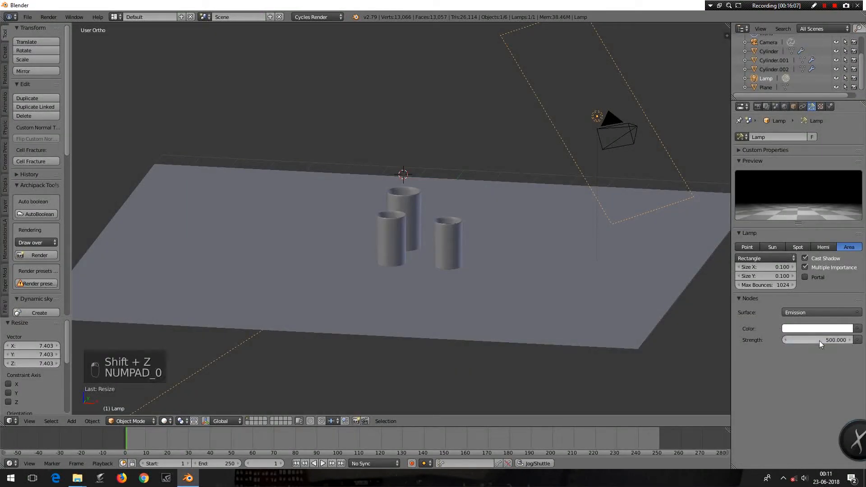
pyautogui.hotkey('shift', 'z')
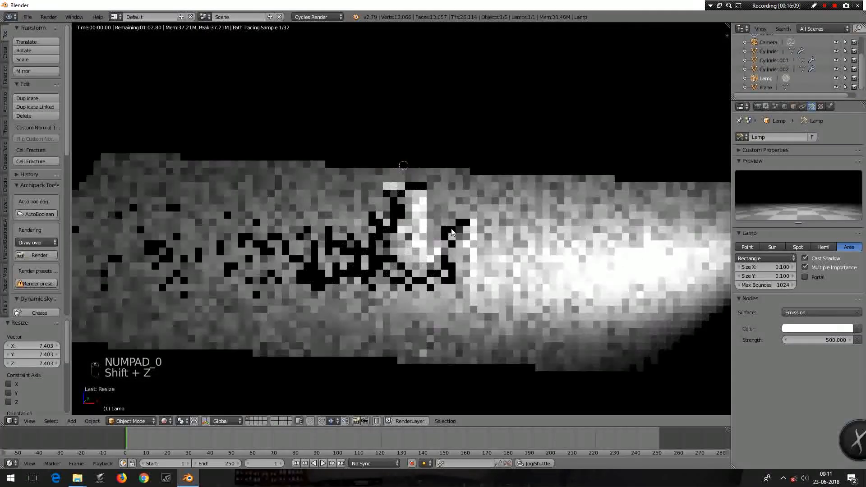
pyautogui.hotkey('shift', 'z')
# Rotate the area lamp about 12.7° around the Z axis.
pyautogui.scroll(-2, 451, 228)
pyautogui.moveTo(508, 185); pyautogui.dragTo(502, 247, button='middle')
pyautogui.press('r')
pyautogui.press('z')
pyautogui.click(432, 296)
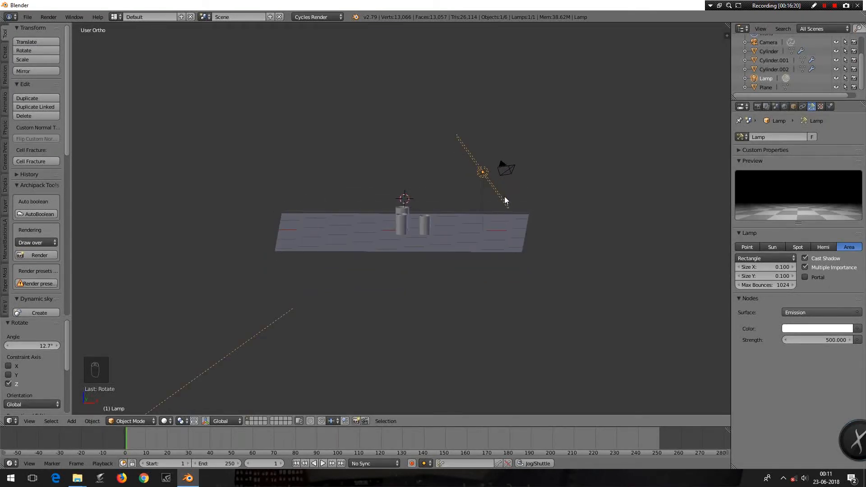
# Duplicate the area lamp and place the copy about -10.165 along the X axis, on the opposite side of the glasses.
pyautogui.hotkey('shift', 'd')
pyautogui.press('x')
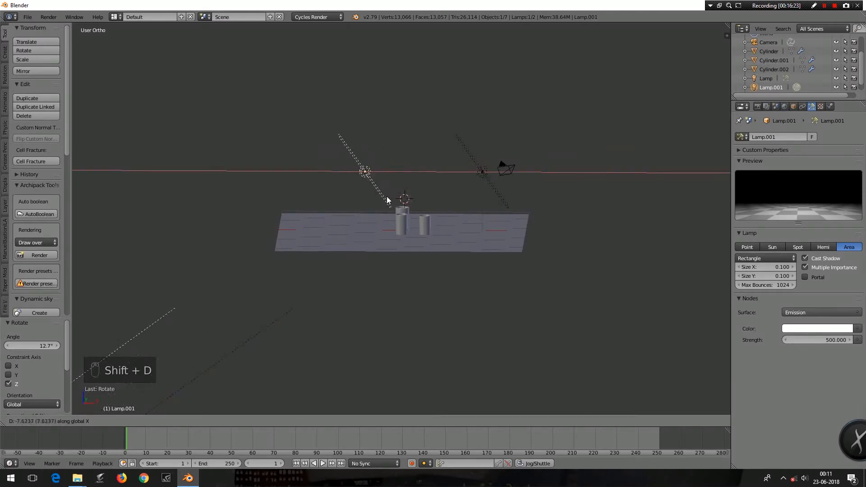
pyautogui.click(347, 196)
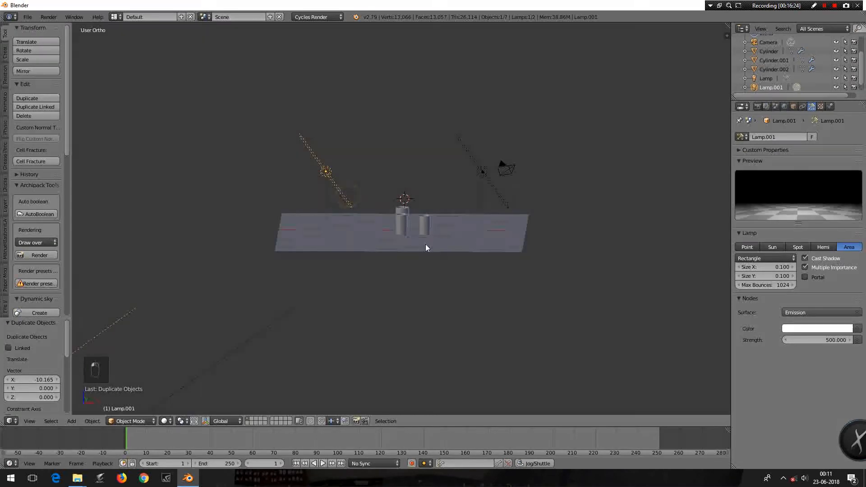
# Rotate the duplicated lamp about -106° to face the glasses and shift it about -1.110 along the X axis.
pyautogui.press('r')
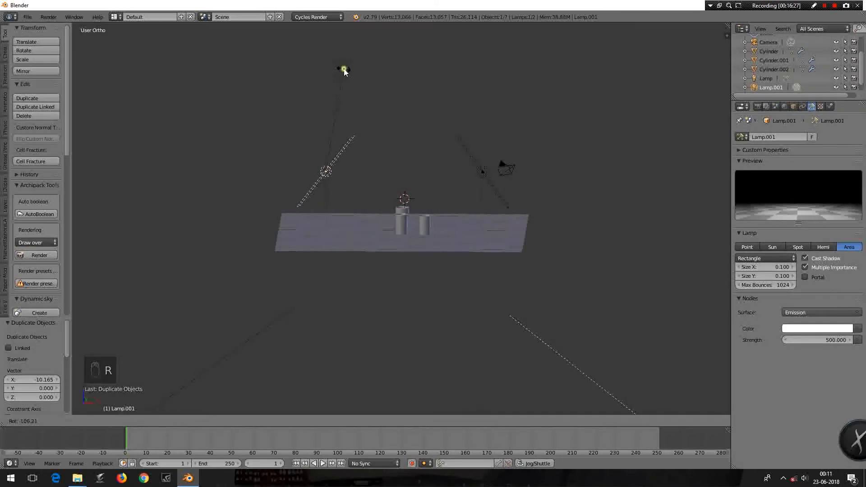
pyautogui.click(344, 71)
pyautogui.press('g')
pyautogui.press('x')
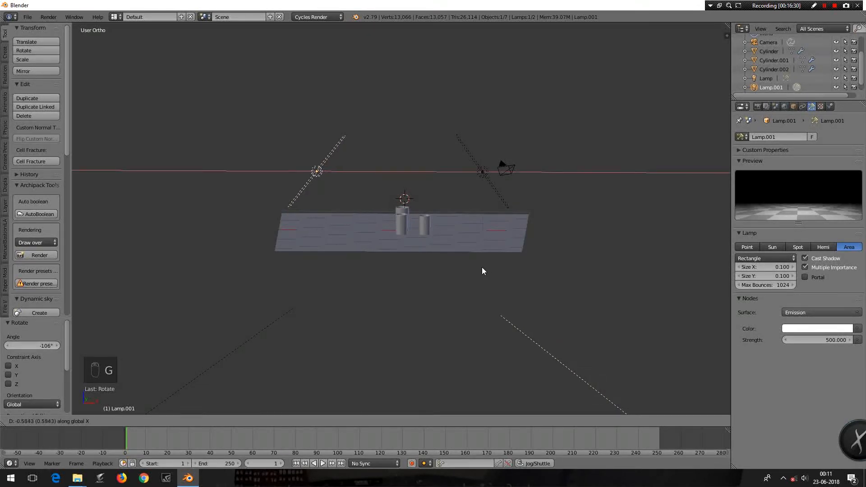
pyautogui.click(474, 267)
# Frame the three glasses closely in the viewport and align the active camera to that view.
pyautogui.moveTo(522, 301); pyautogui.dragTo(495, 312, button='middle')
pyautogui.scroll(5, 410, 253)
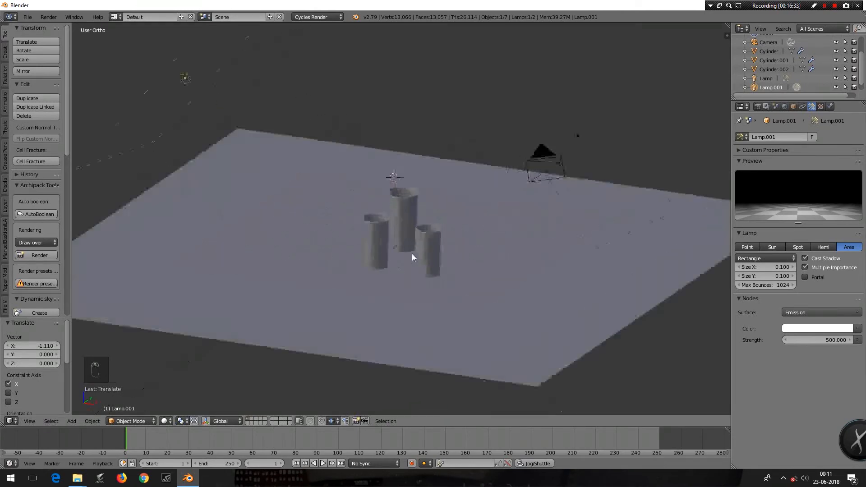
pyautogui.moveTo(416, 272); pyautogui.dragTo(455, 279, button='middle')
pyautogui.scroll(2, 453, 253)
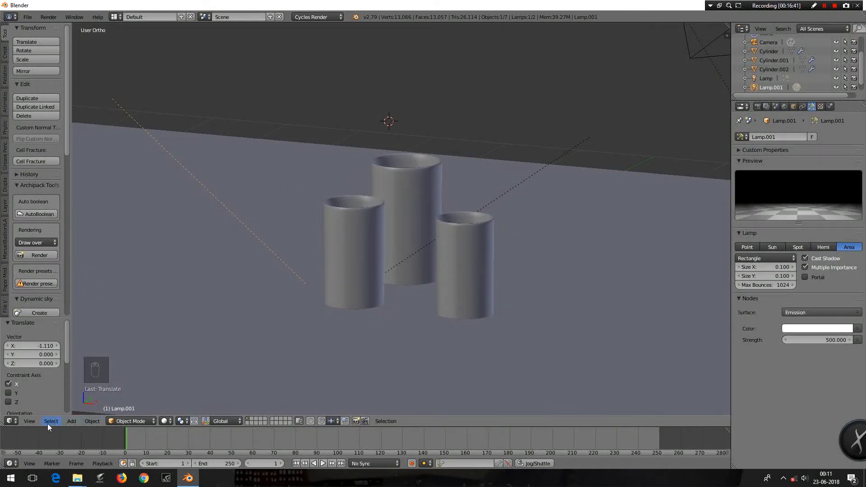
pyautogui.click(29, 421)
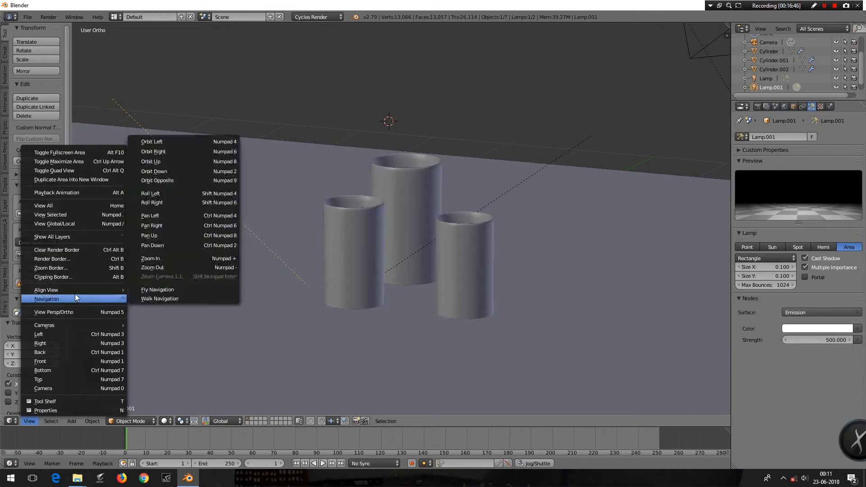
pyautogui.moveTo(87, 290)
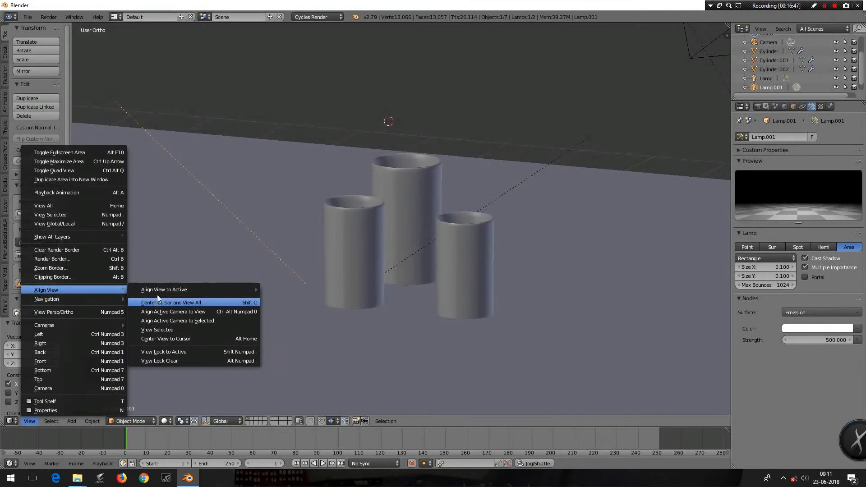
pyautogui.click(173, 313)
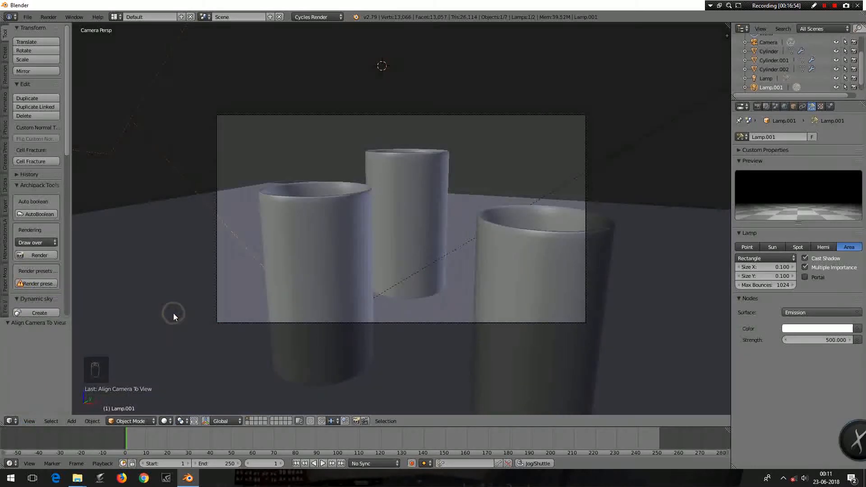
# Select the camera, shift it about 0.122 in X and -0.203 in Z, and pull it back about 3.830 along its local Z axis.
pyautogui.rightClick(393, 115)
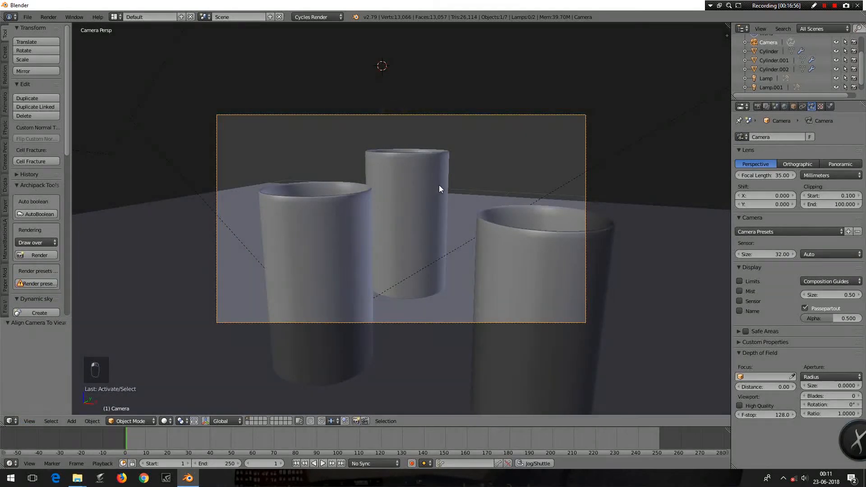
pyautogui.press('g')
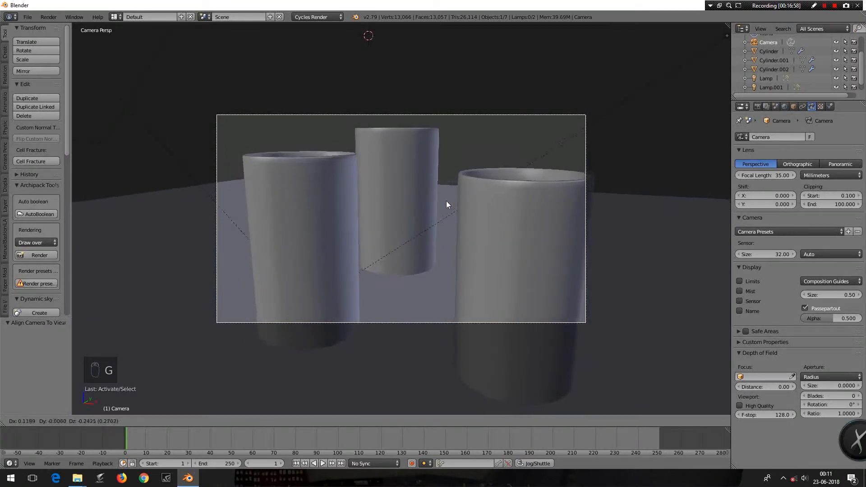
pyautogui.click(446, 199)
pyautogui.press('KP_0')
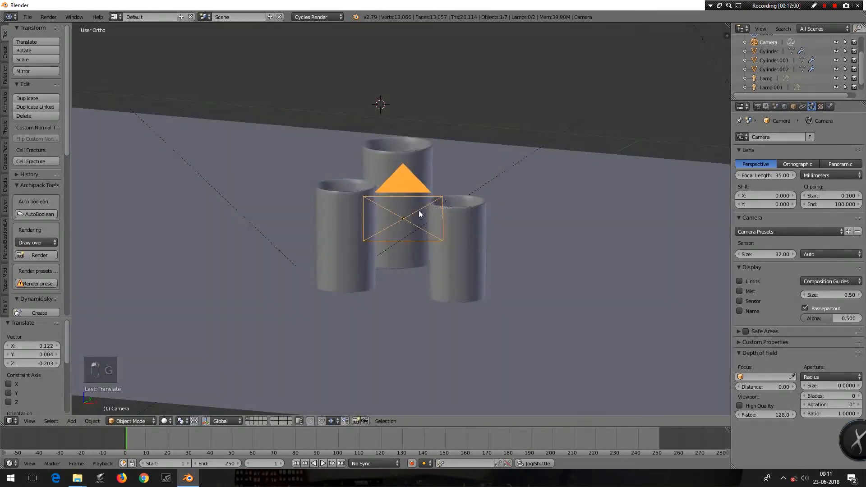
pyautogui.press('KP_0')
pyautogui.press('g')
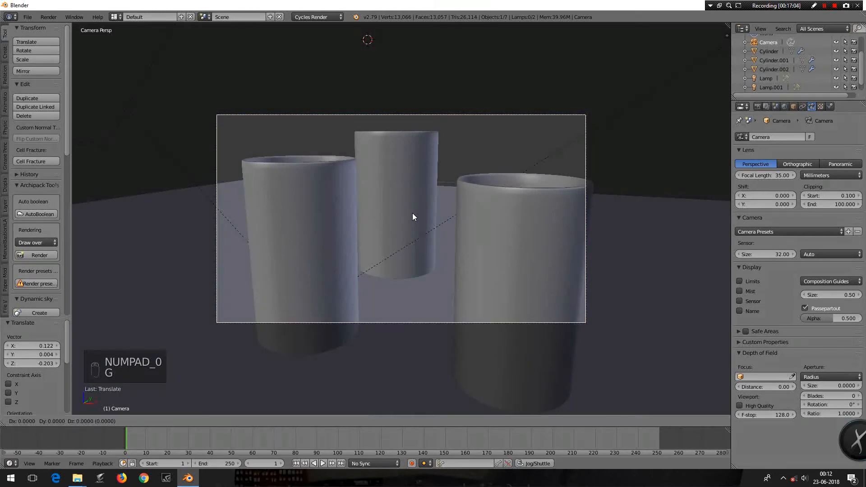
pyautogui.click(404, 280)
# Rotate the camera about -19.2° around the global Z axis and move it about -1.646 along the X axis.
pyautogui.press('r')
pyautogui.press('z')
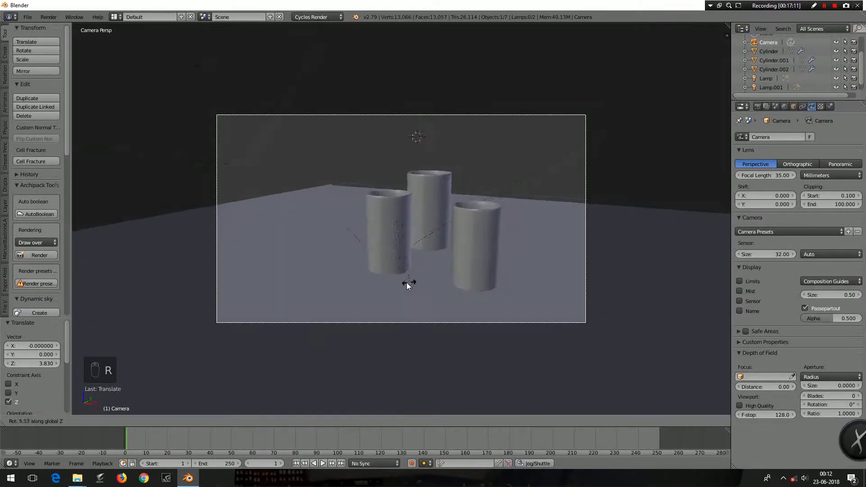
pyautogui.click(383, 282)
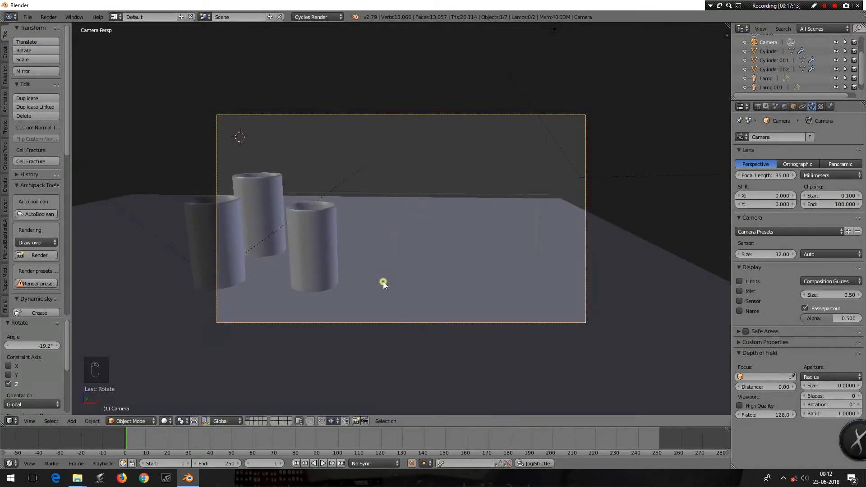
pyautogui.press('g')
pyautogui.press('x')
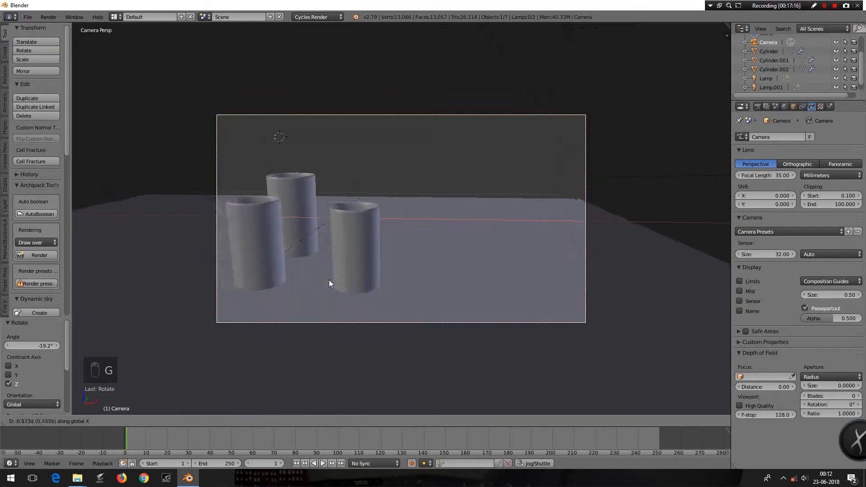
pyautogui.click(273, 279)
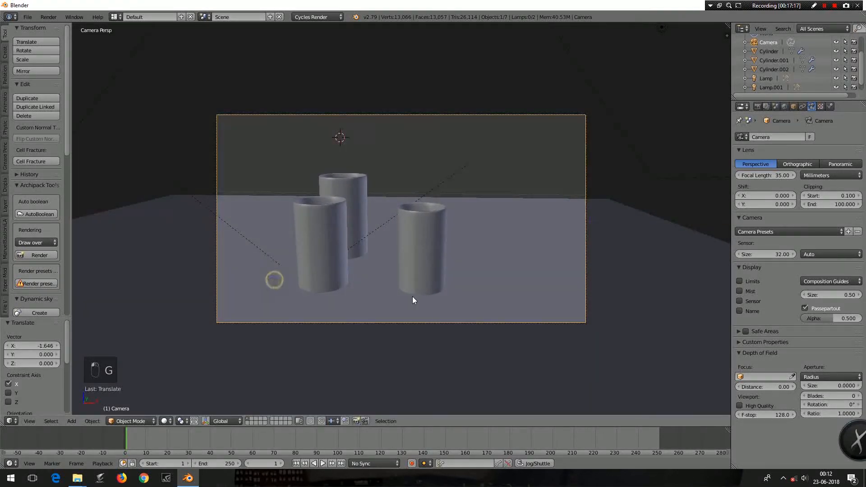
# Rotate the camera about 4.38° around the global Z axis.
pyautogui.press('r')
pyautogui.press('z')
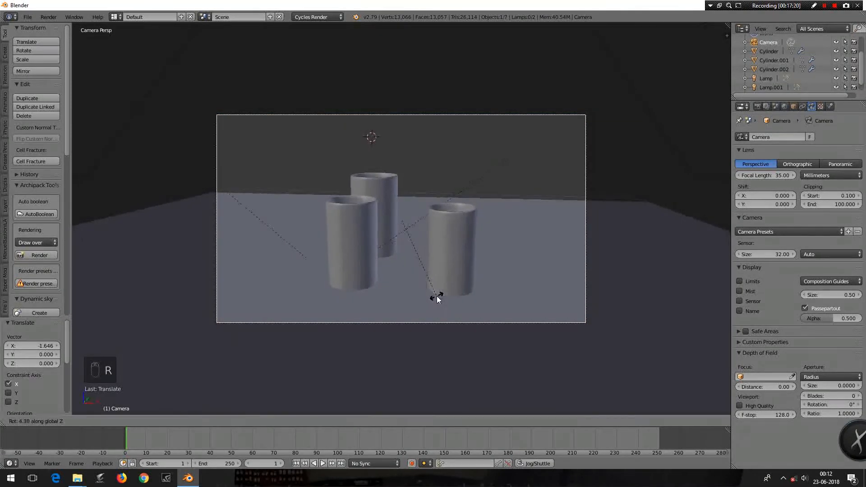
pyautogui.click(437, 295)
# Move the front-right glass about -0.214 and the front-left glass about -0.589 along the X axis.
pyautogui.rightClick(450, 254)
pyautogui.press('g')
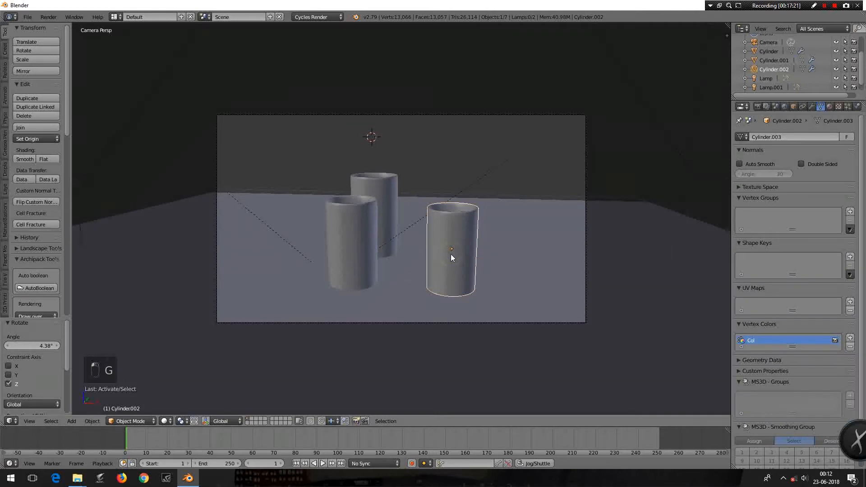
pyautogui.press('x')
pyautogui.click(437, 252)
pyautogui.rightClick(358, 247)
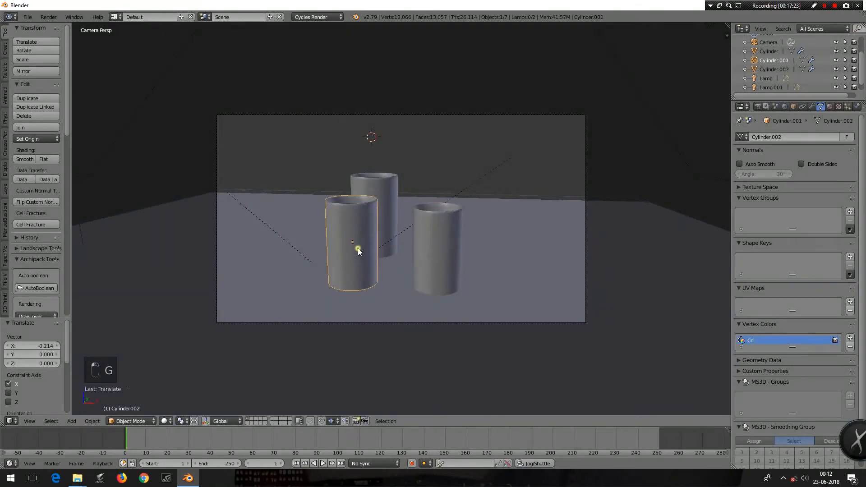
pyautogui.press('g')
pyautogui.press('x')
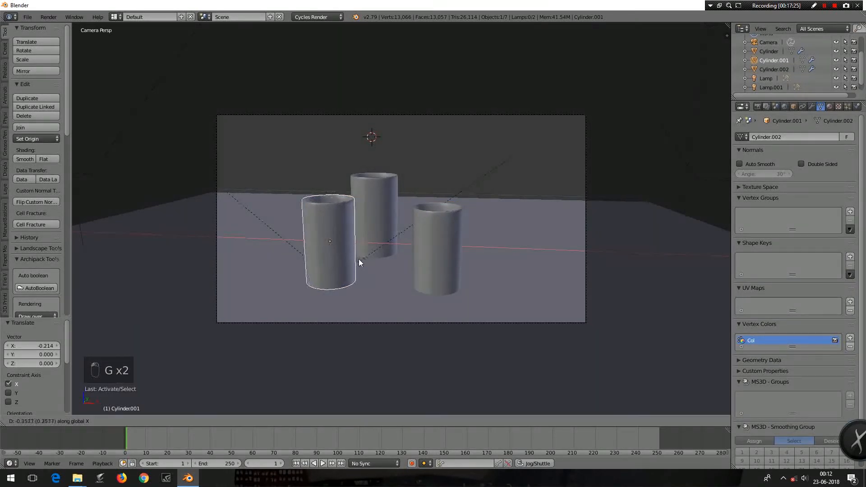
pyautogui.click(351, 262)
# Shift the front-right glass about -0.072 along X and bring the rear glass forward about -0.468 along Y.
pyautogui.rightClick(429, 256)
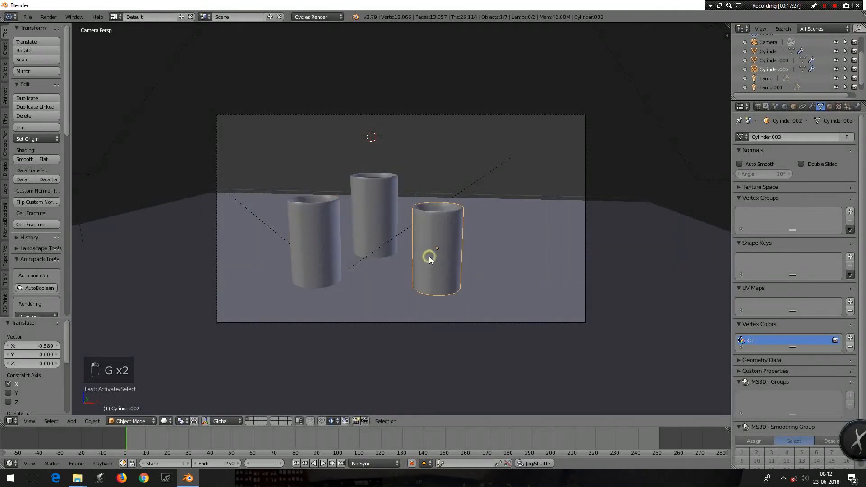
pyautogui.press('g')
pyautogui.press('x')
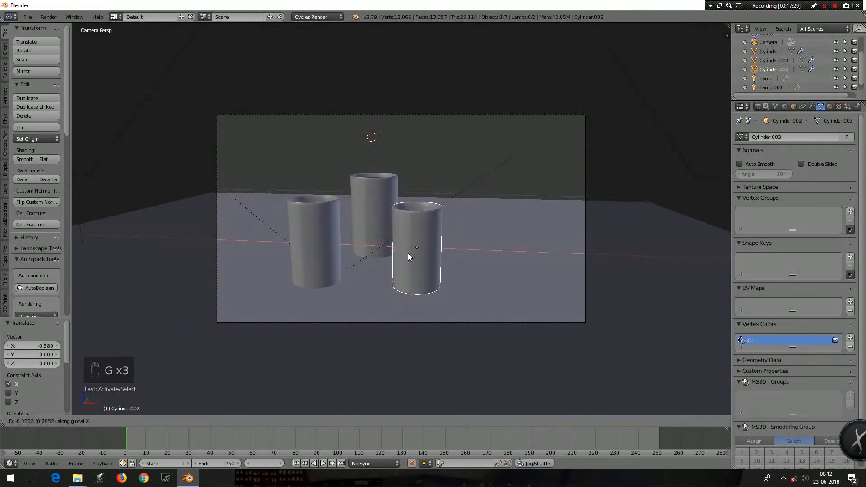
pyautogui.click(424, 259)
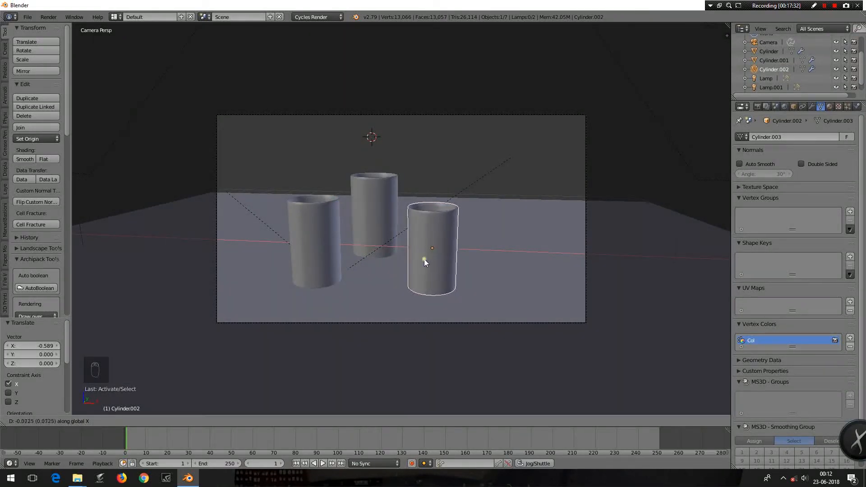
pyautogui.rightClick(383, 218)
pyautogui.press('g')
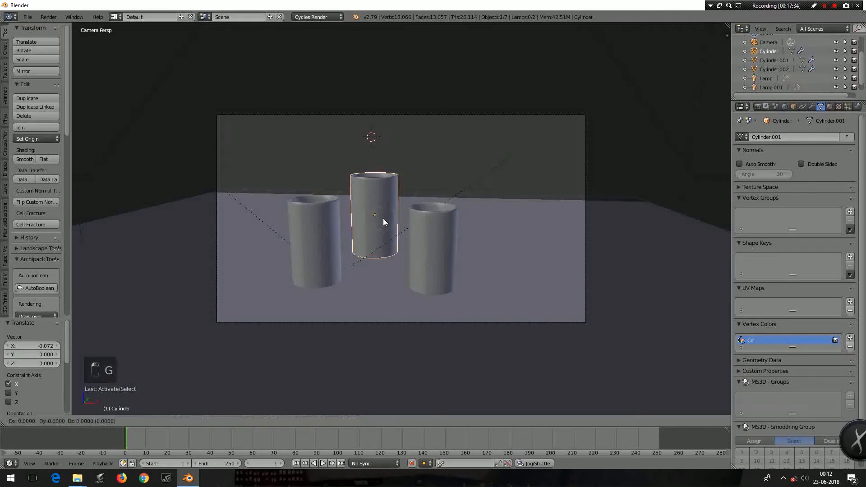
pyautogui.press('y')
pyautogui.click(423, 247)
# Nudge the front-right glass freely by about -0.033 in X and -0.005 in Y.
pyautogui.rightClick(426, 247)
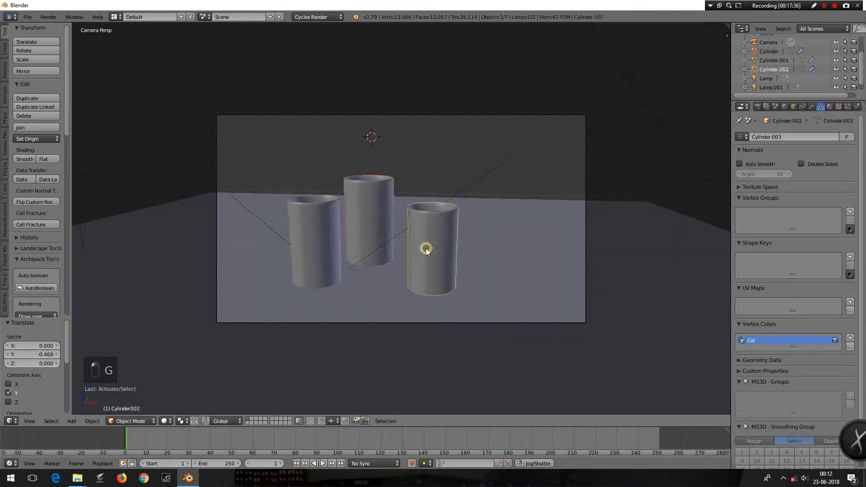
pyautogui.press('g')
pyautogui.click(423, 249)
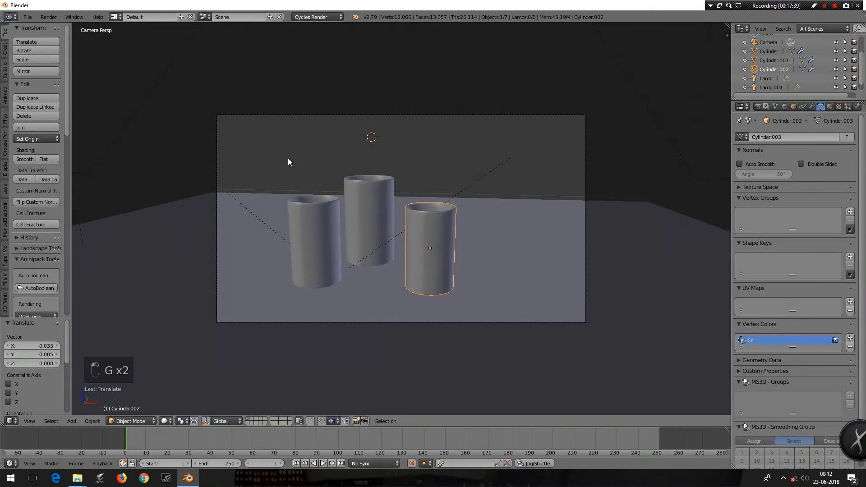
# Rotate the camera about 4.25° around the global Z axis and briefly preview the scene in rendered shading.
pyautogui.rightClick(378, 118)
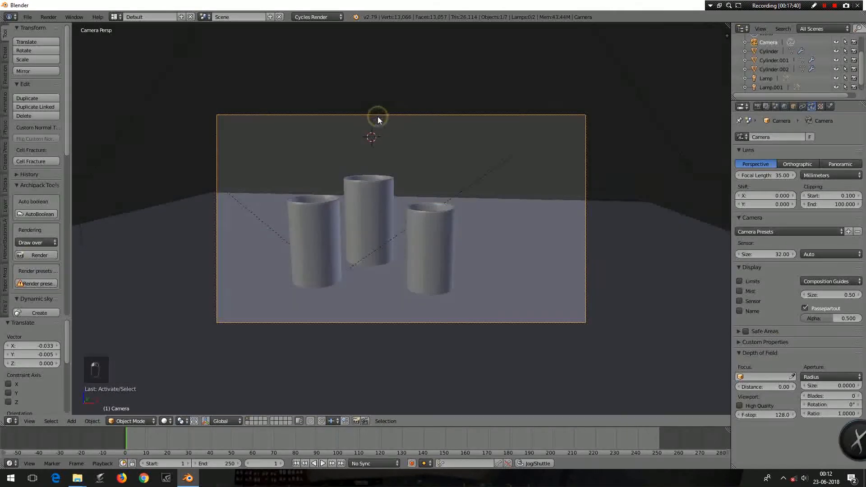
pyautogui.press('r')
pyautogui.press('z')
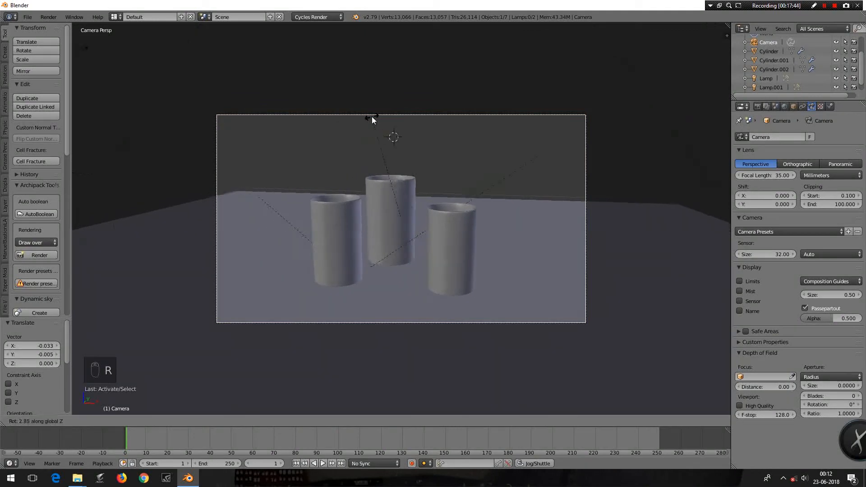
pyautogui.click(369, 118)
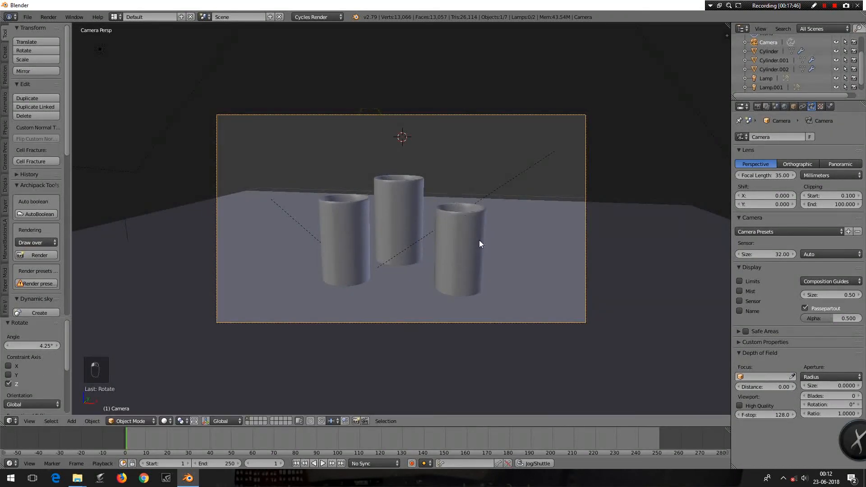
pyautogui.hotkey('shift', 'z')
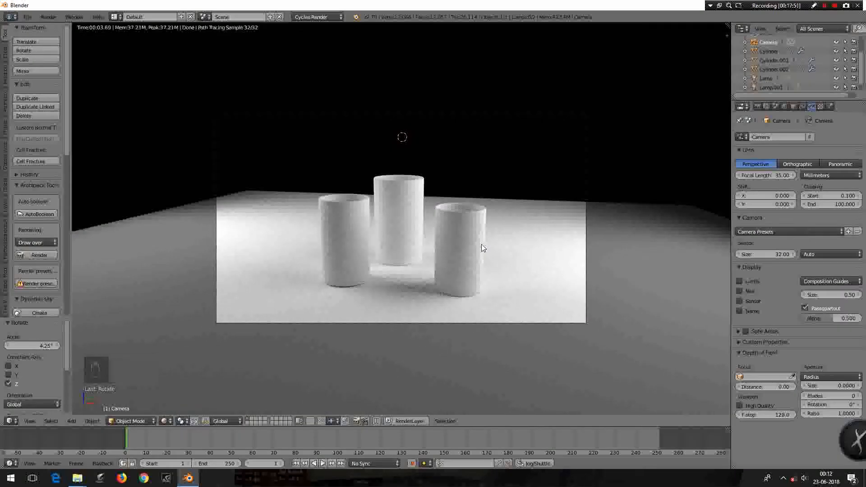
pyautogui.hotkey('shift', 'z')
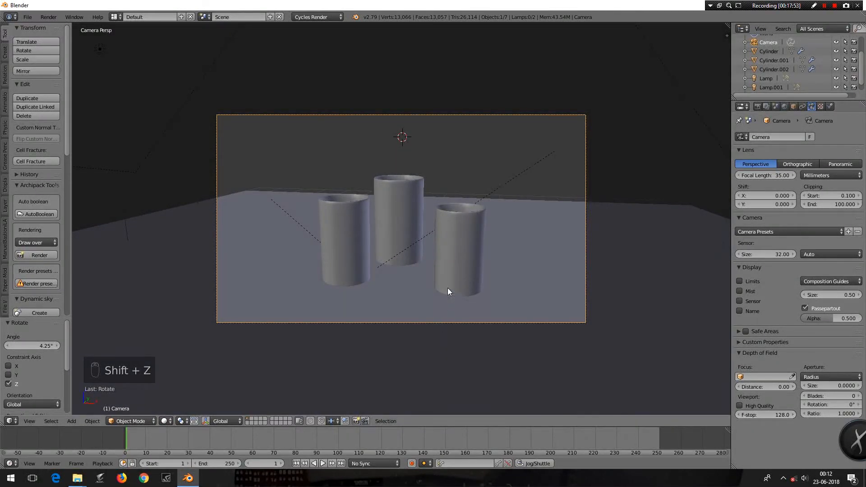
# Set the original area lamp's emission strength to 1000 and check the lighting in a rendered preview.
pyautogui.rightClick(504, 187)
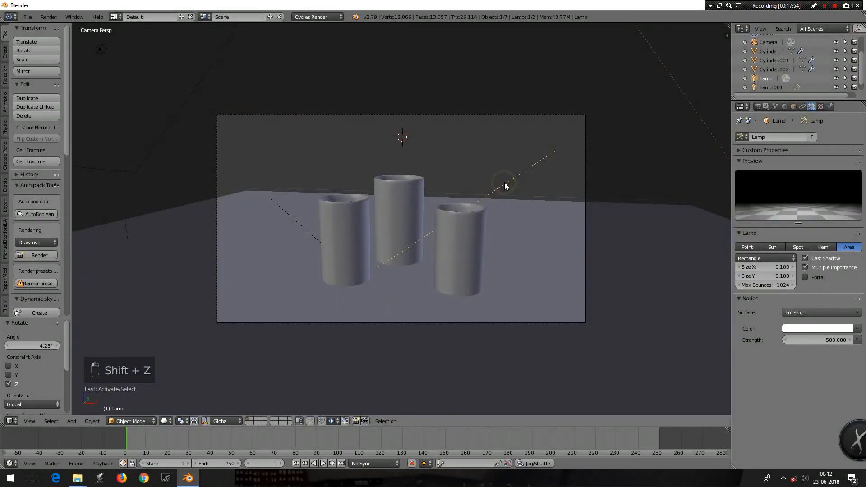
pyautogui.click(816, 338)
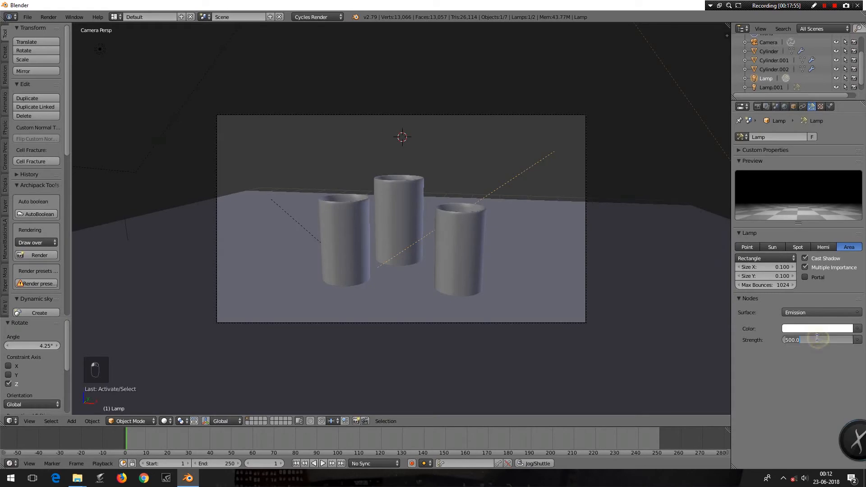
pyautogui.write('1000')
pyautogui.press('Return')
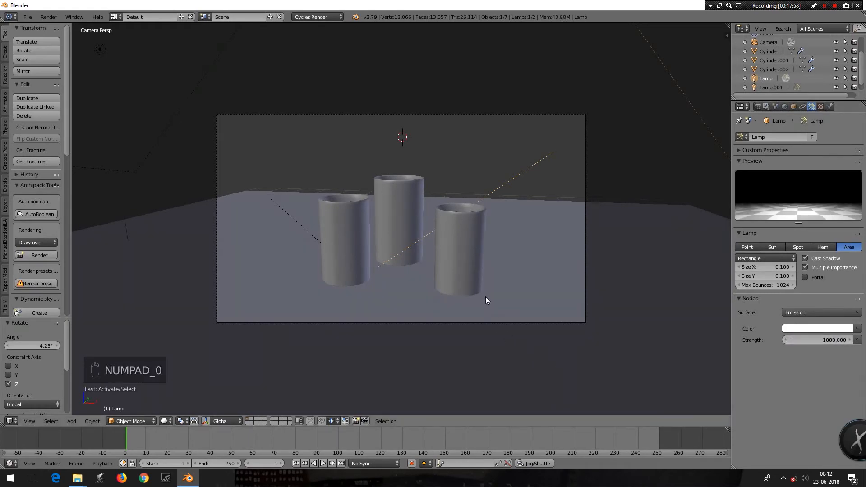
pyautogui.hotkey('shift', 'z')
pyautogui.hotkey('shift', 'z')
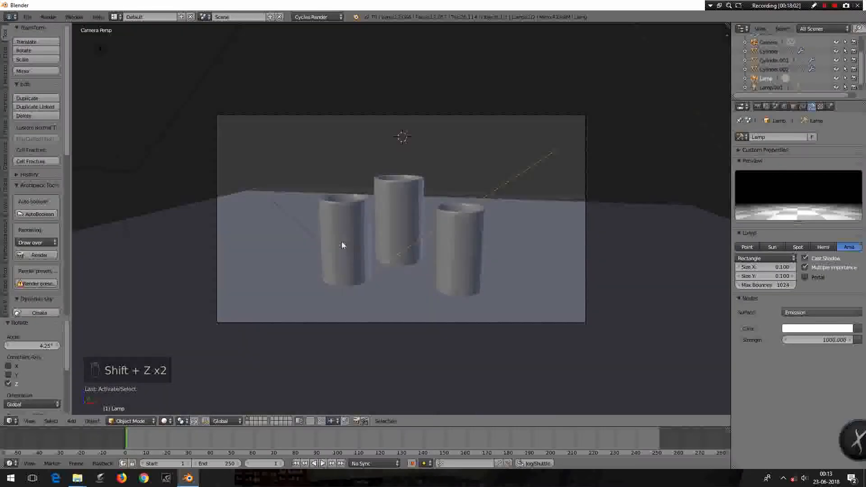
# Set the duplicated area lamp's emission strength to 600 and check the lighting in a rendered preview.
pyautogui.rightClick(178, 109)
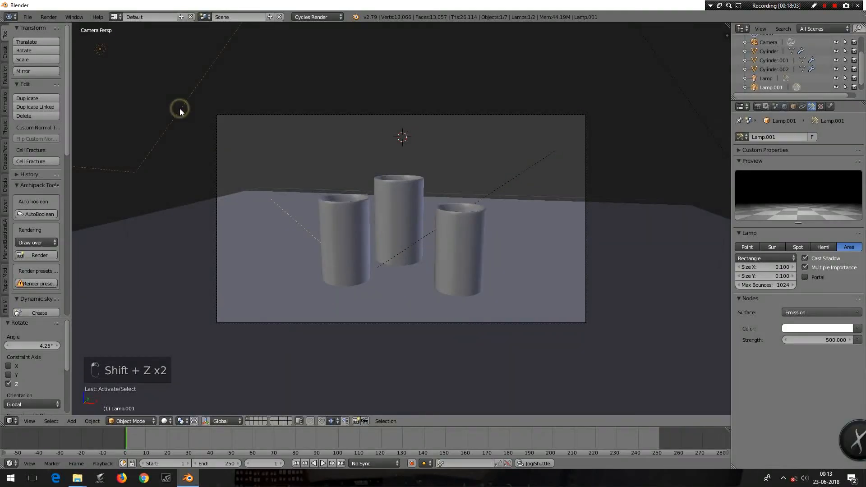
pyautogui.click(825, 342)
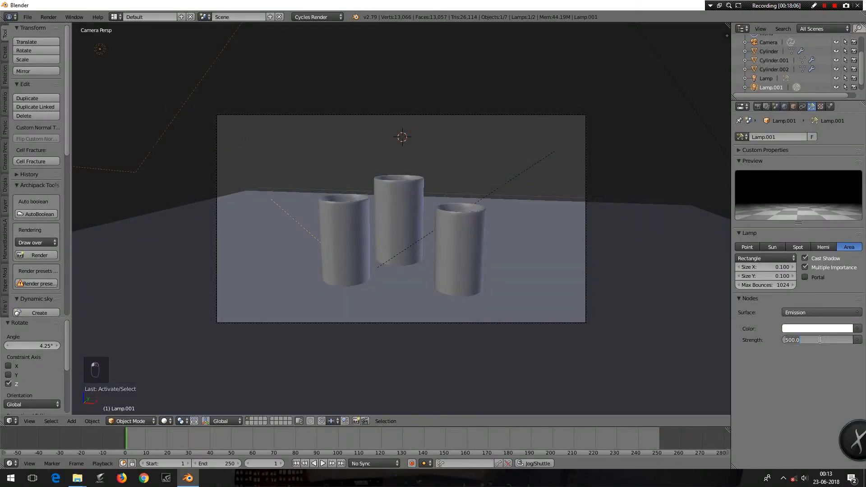
pyautogui.write('600')
pyautogui.press('Return')
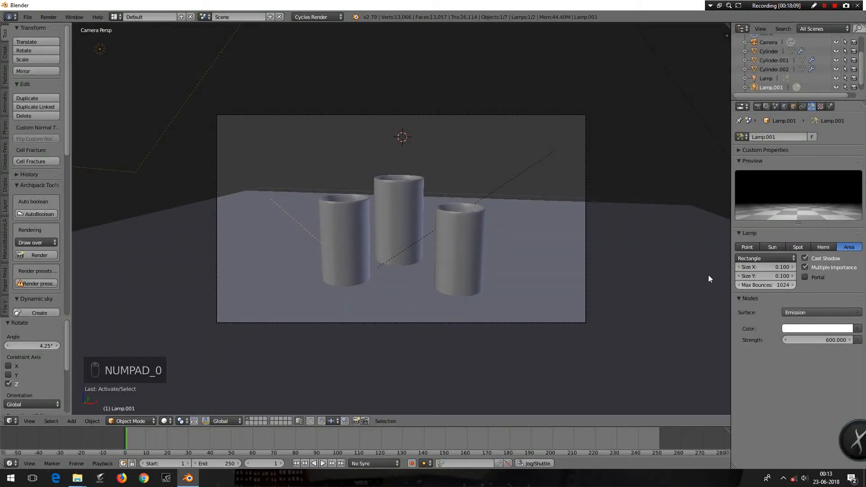
pyautogui.hotkey('shift', 'z')
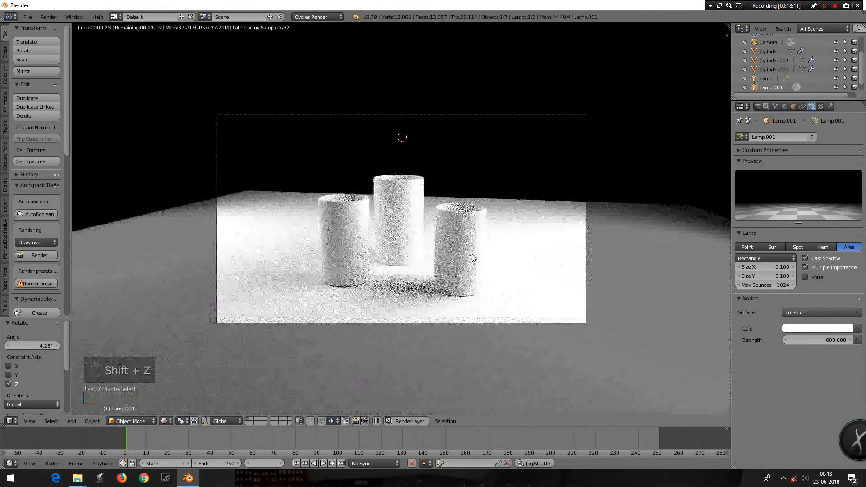
pyautogui.hotkey('shift', 'z')
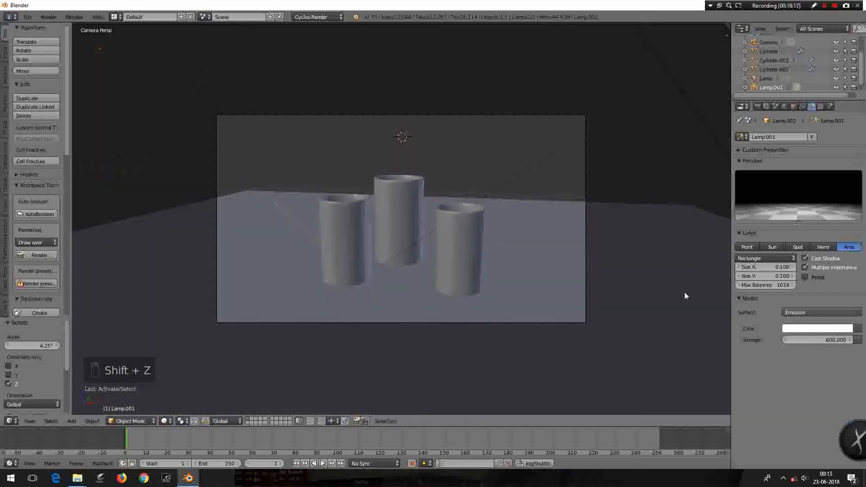
# Enable denoising for the render layer and return to the render settings.
pyautogui.click(757, 106)
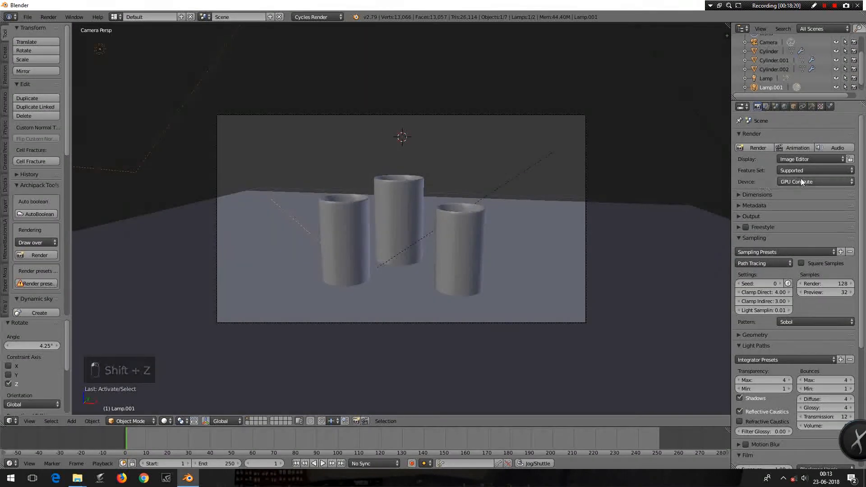
pyautogui.click(767, 107)
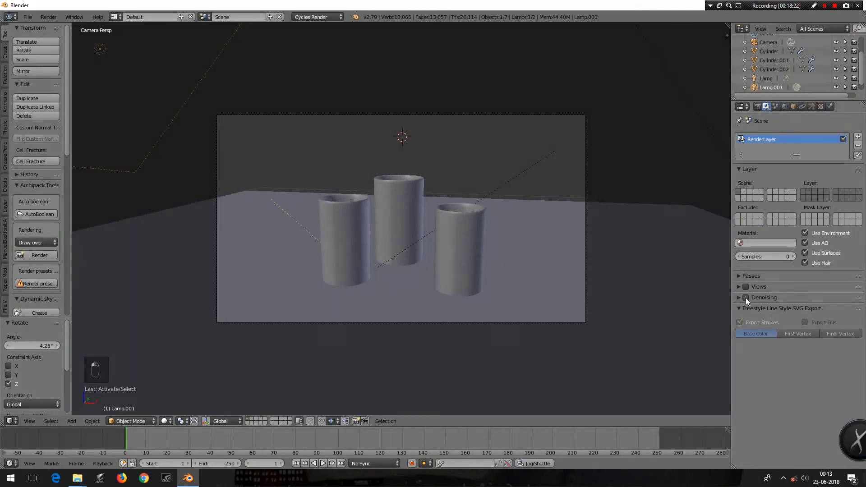
pyautogui.click(745, 298)
pyautogui.click(758, 107)
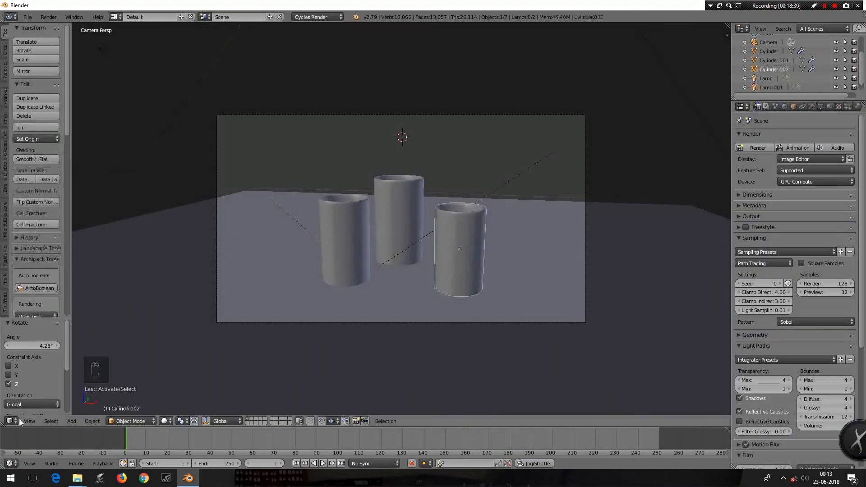
# Split the 3D view, turn the new area into a Node Editor, and create a new material for the front-right glass.
pyautogui.rightClick(459, 247)
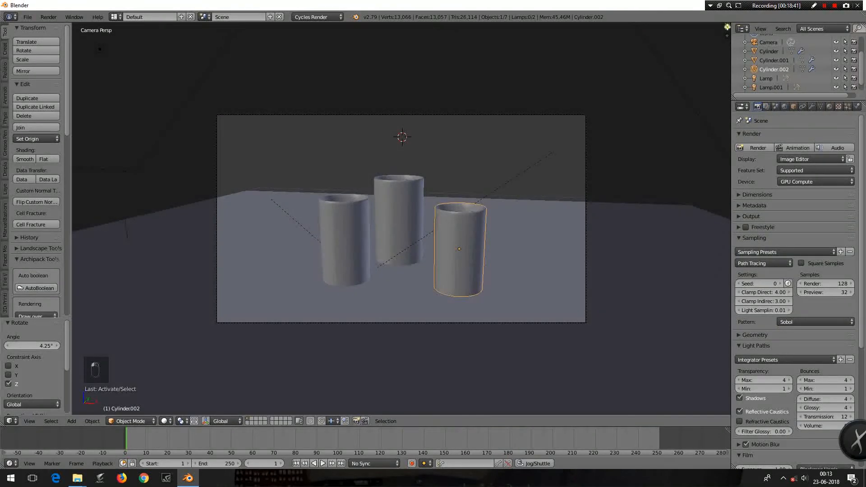
pyautogui.moveTo(726, 27); pyautogui.dragTo(451, 46)
pyautogui.press('t')
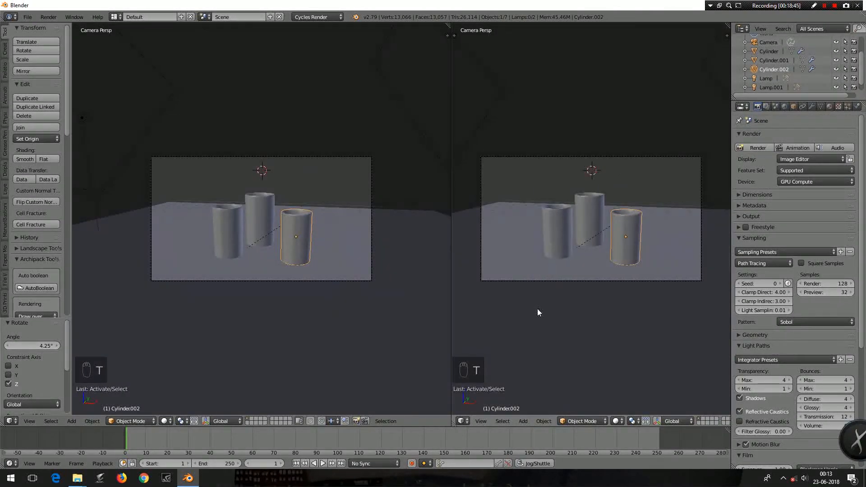
pyautogui.click(461, 420)
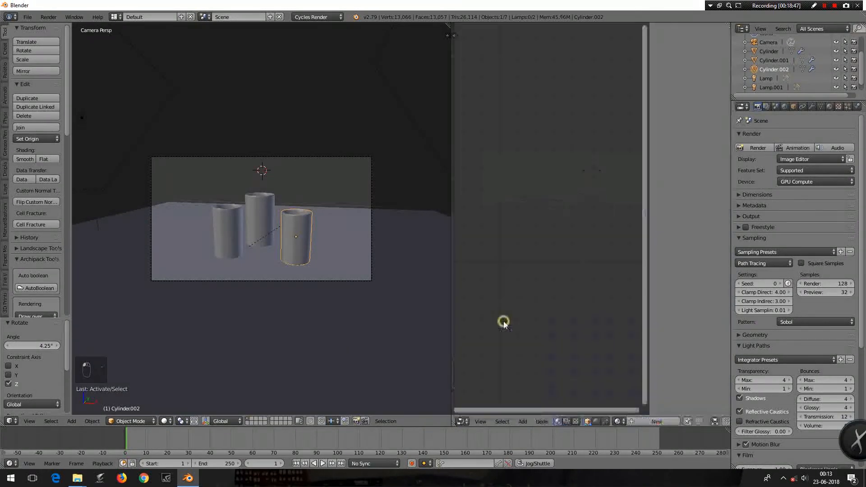
pyautogui.click(503, 322)
pyautogui.moveTo(650, 279); pyautogui.dragTo(704, 279)
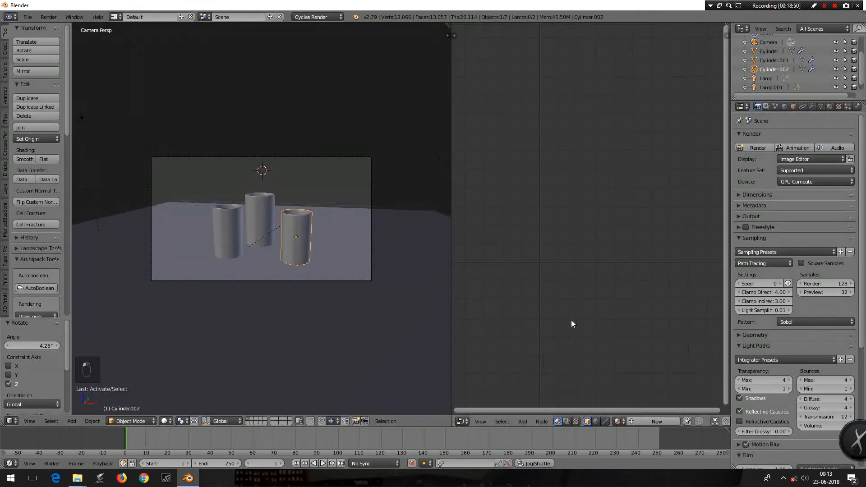
pyautogui.click(641, 422)
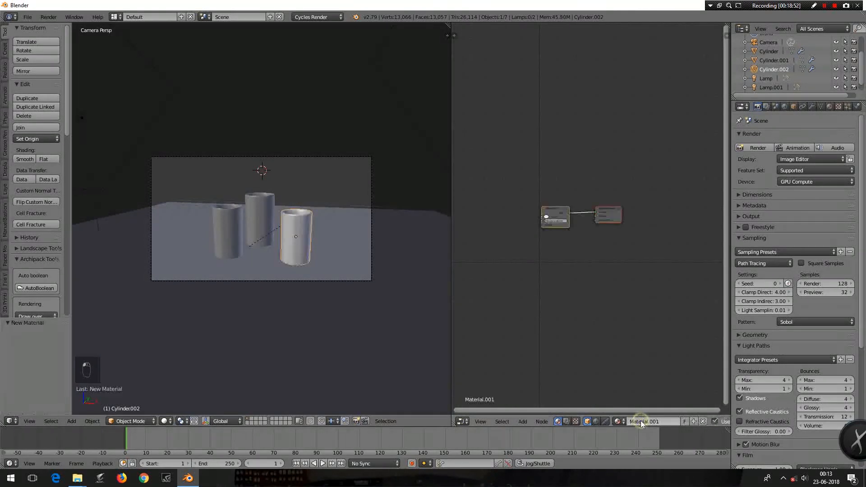
pyautogui.scroll(2, 569, 236)
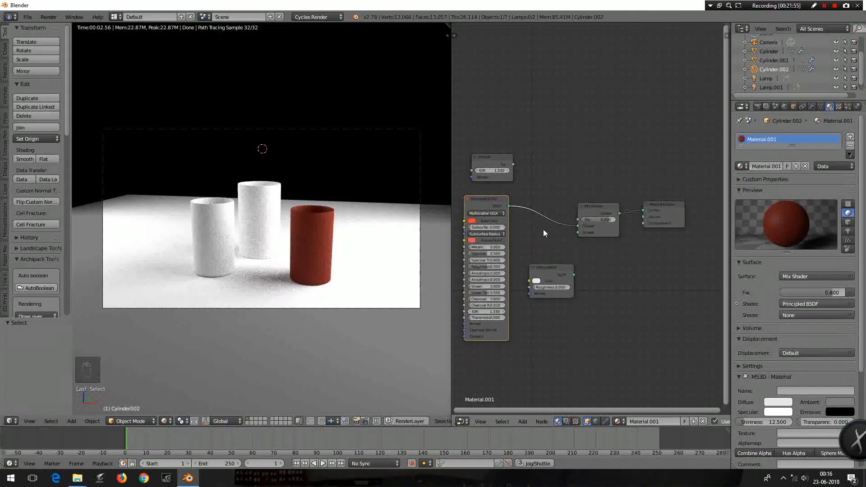
# Insert a Glass BSDF node ahead of the Mix Shader and disconnect the Principled BSDF from its colour input.
pyautogui.hotkey('shift', 'a')
pyautogui.moveTo(549, 229)
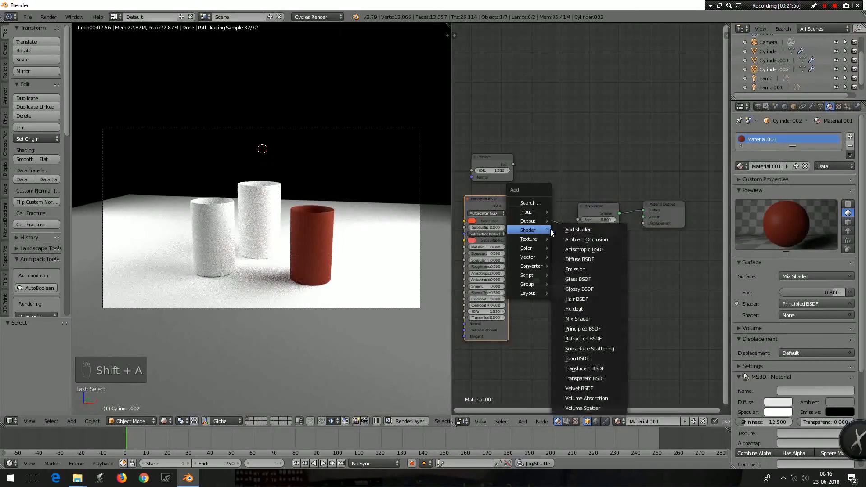
pyautogui.click(574, 278)
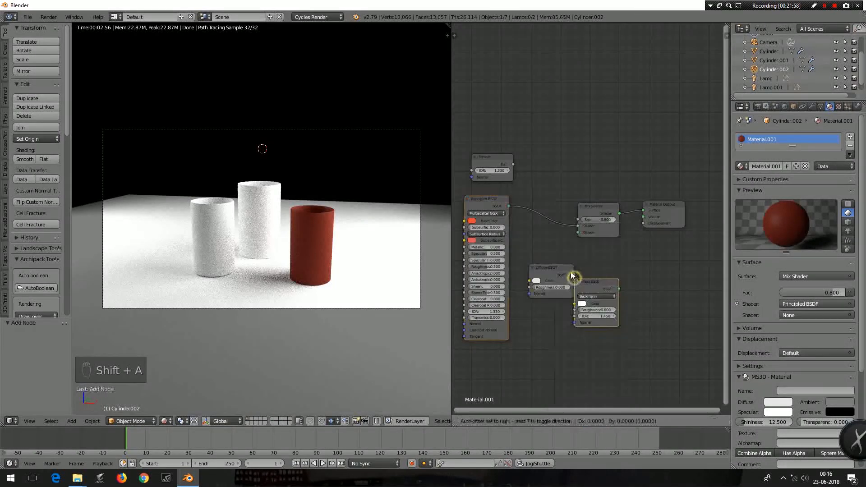
pyautogui.click(522, 202)
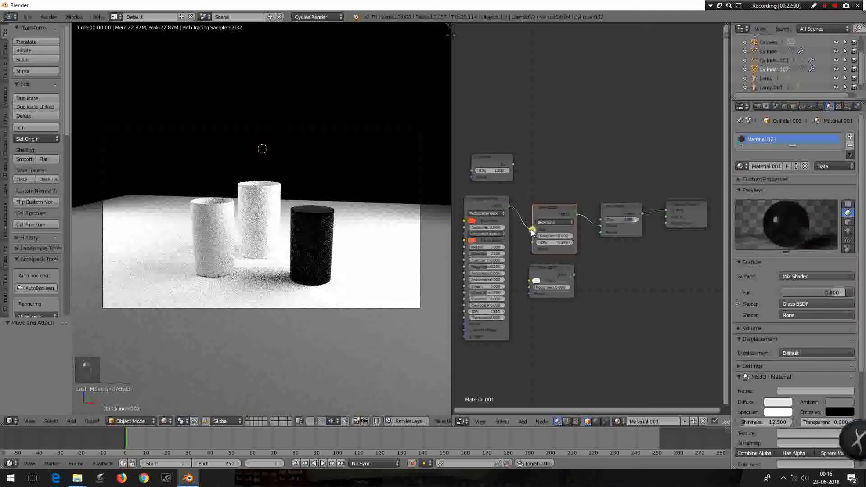
pyautogui.moveTo(532, 231); pyautogui.dragTo(511, 215)
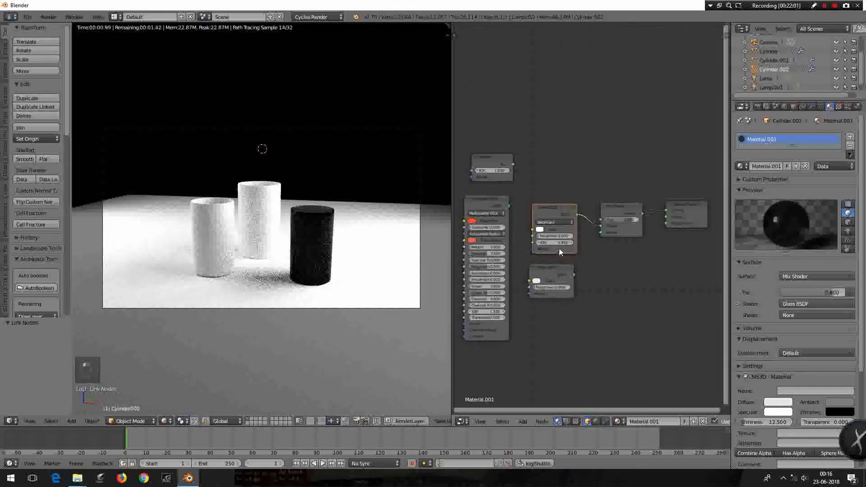
# Set the Glass BSDF's IOR to 1.33 and connect the Fresnel output to the Mix Shader's factor.
pyautogui.moveTo(626, 220)
pyautogui.mouseDown()
pyautogui.moveTo(607, 220)
pyautogui.moveTo(616, 220)
pyautogui.mouseUp()
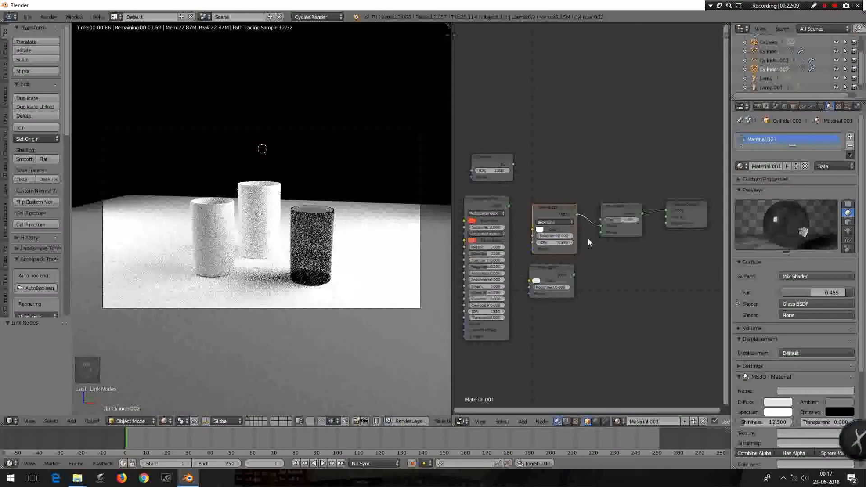
pyautogui.write('1.33')
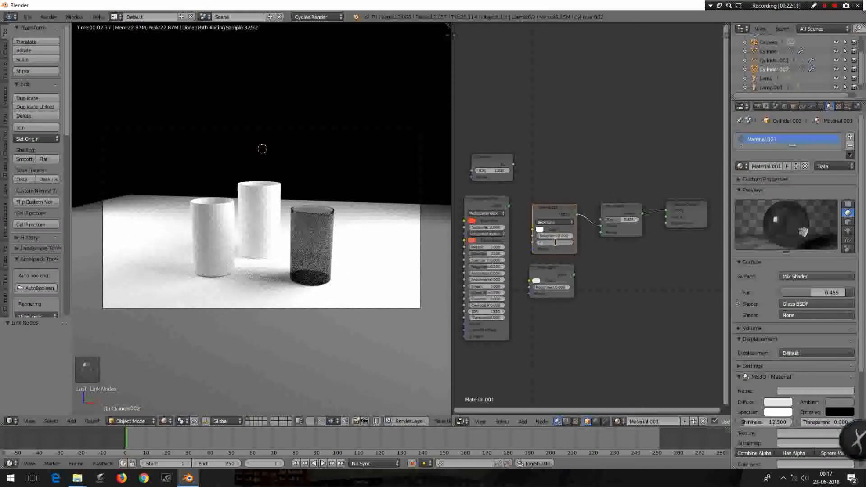
pyautogui.press('Return')
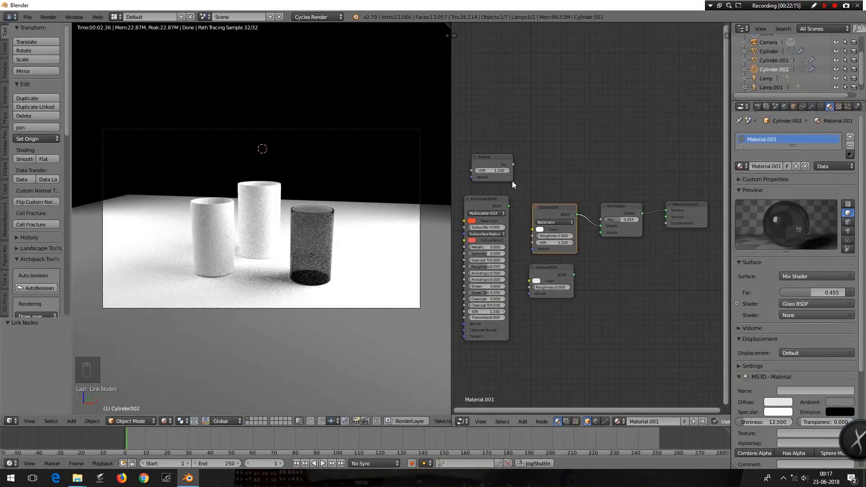
pyautogui.moveTo(513, 165); pyautogui.dragTo(600, 219)
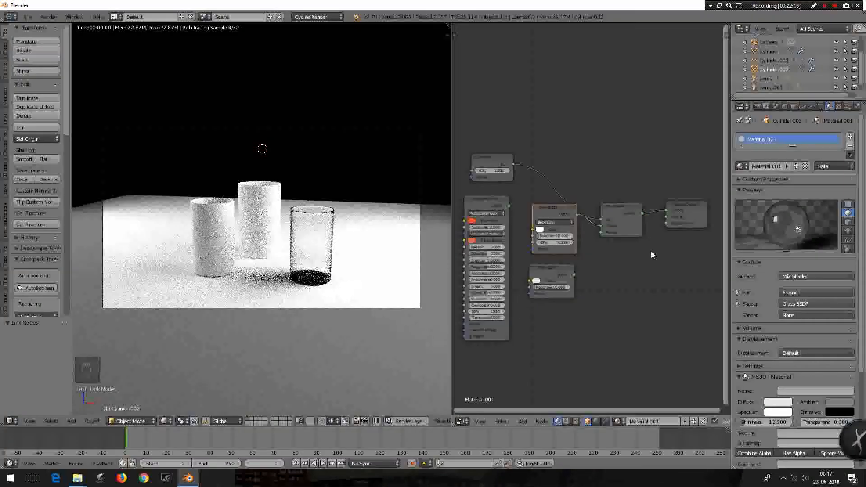
# Delete the unused Diffuse BSDF and Principled BSDF nodes from the glass material.
pyautogui.click(555, 270)
pyautogui.press('Delete')
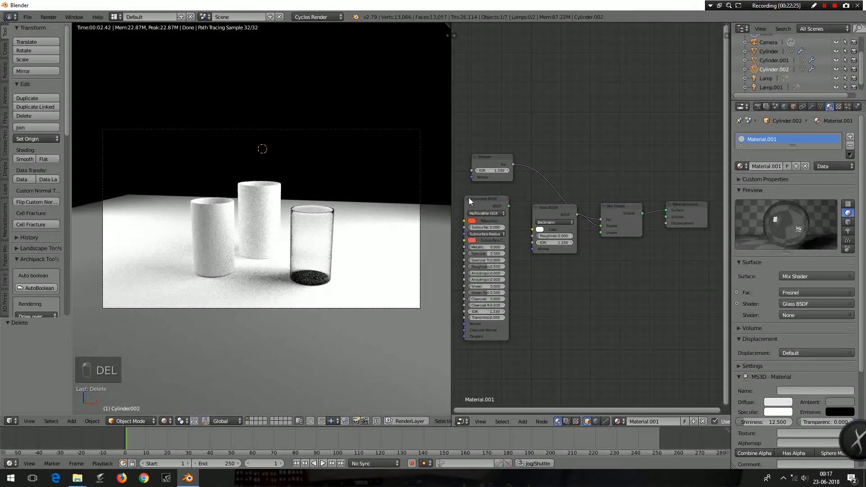
pyautogui.click(468, 199)
pyautogui.press('Delete')
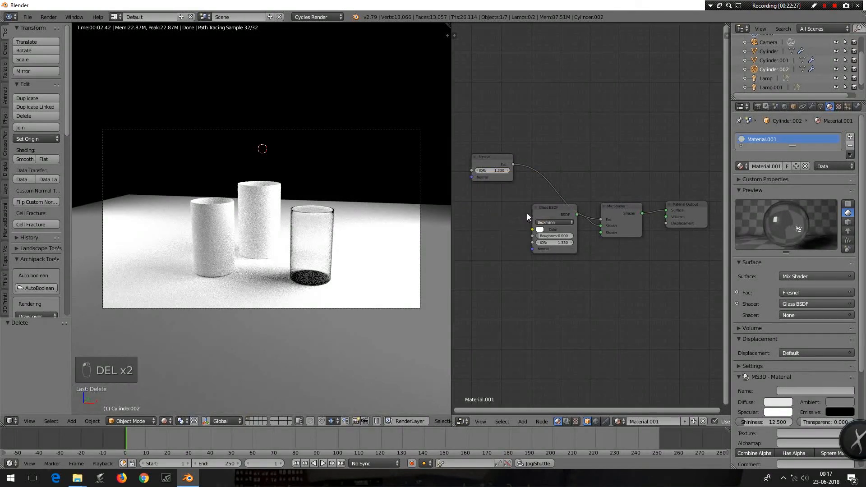
# Arrange the Glass BSDF directly below the Fresnel node and tint its colour a very pale blue.
pyautogui.moveTo(547, 212); pyautogui.dragTo(495, 213)
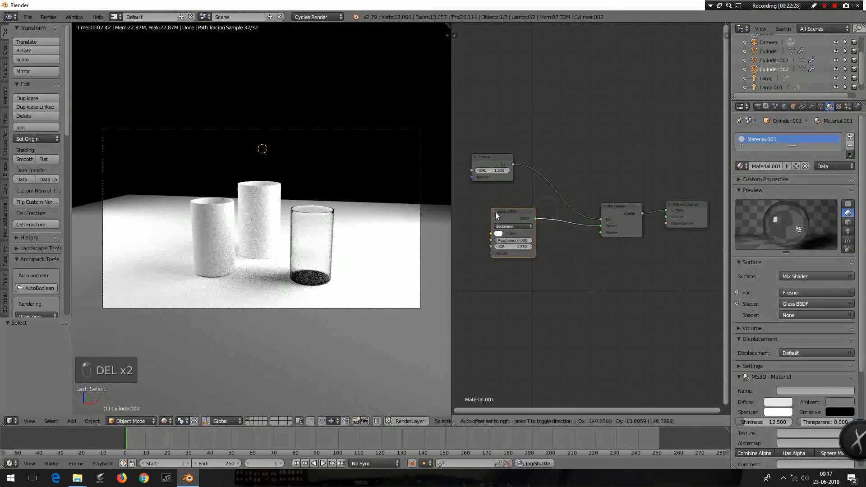
pyautogui.click(489, 161)
pyautogui.moveTo(495, 165); pyautogui.dragTo(502, 178)
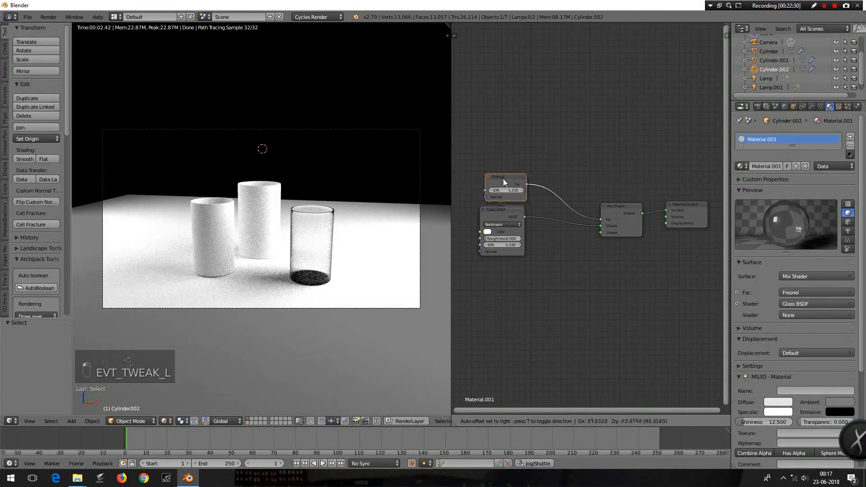
pyautogui.click(488, 231)
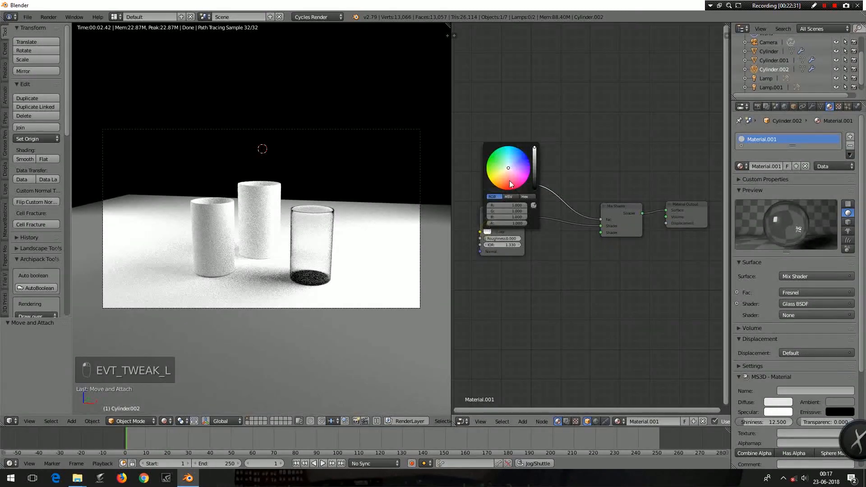
pyautogui.moveTo(509, 171); pyautogui.dragTo(508, 167)
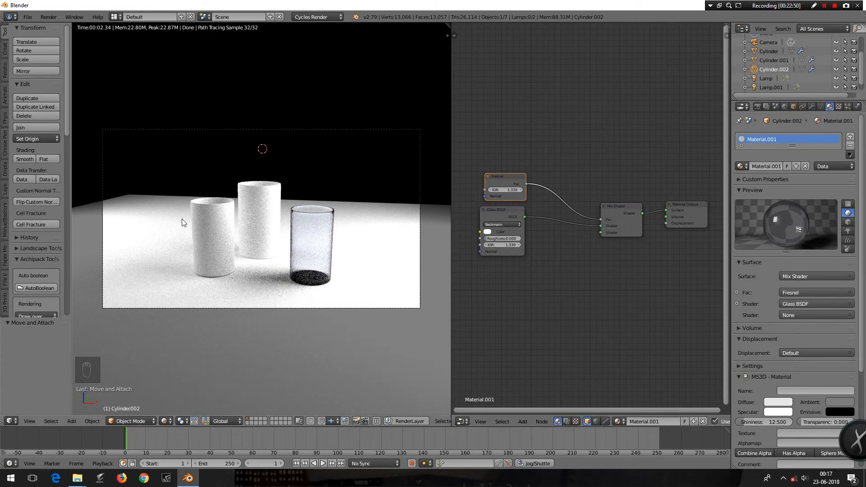
# Assign the existing glass material, Material.001, to the back glass.
pyautogui.rightClick(260, 220)
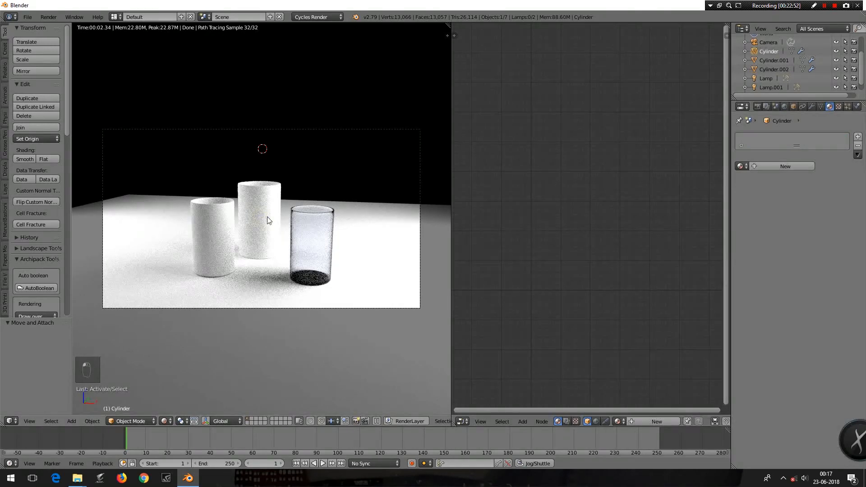
pyautogui.click(768, 165)
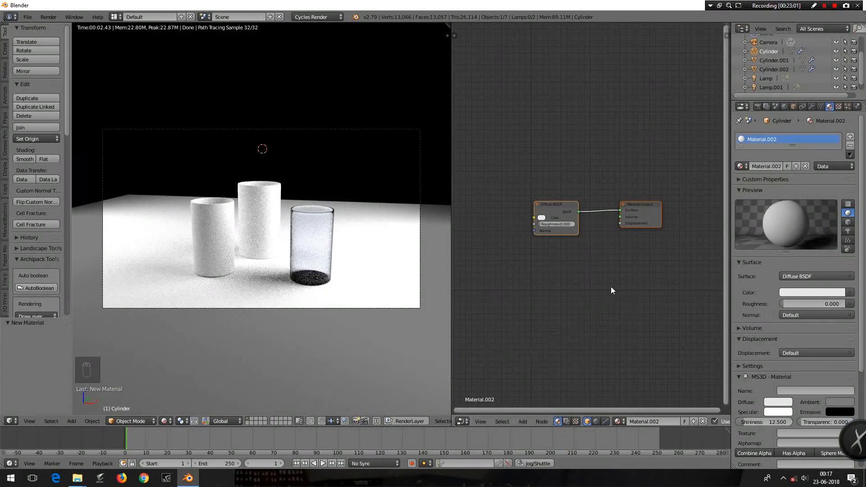
pyautogui.click(740, 167)
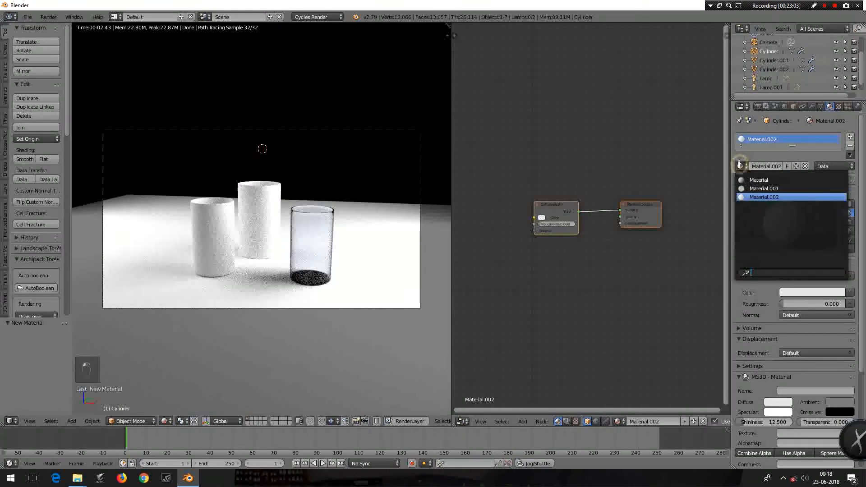
pyautogui.click(751, 192)
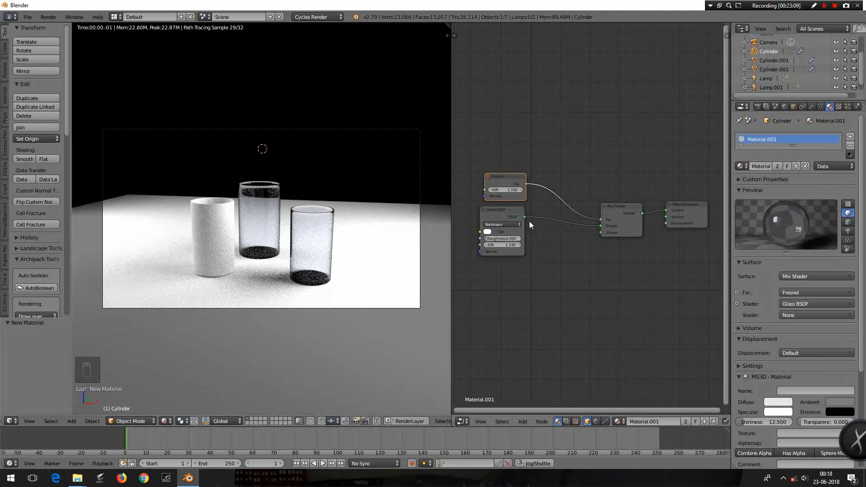
# Give the front-left glass the same Material.001 glass material.
pyautogui.rightClick(215, 227)
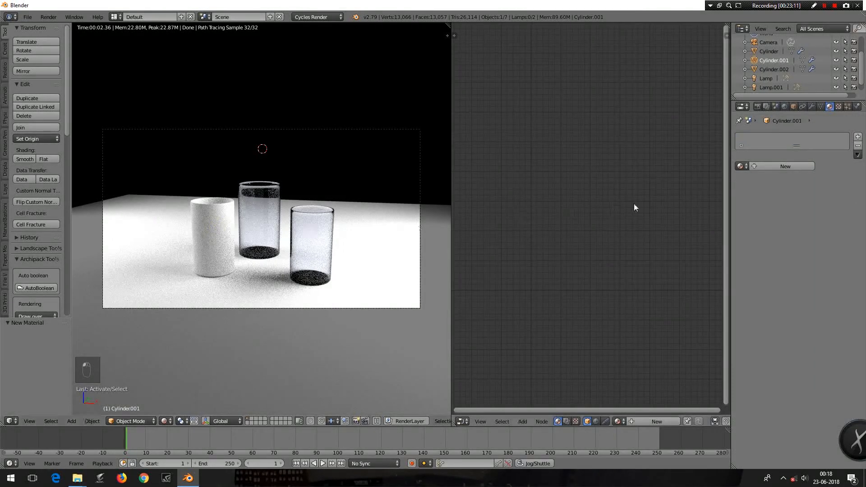
pyautogui.click(789, 166)
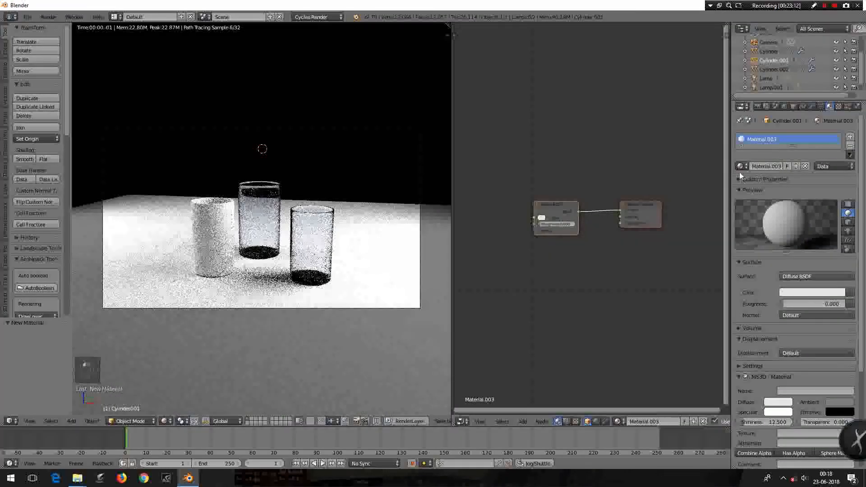
pyautogui.click(740, 166)
pyautogui.click(742, 190)
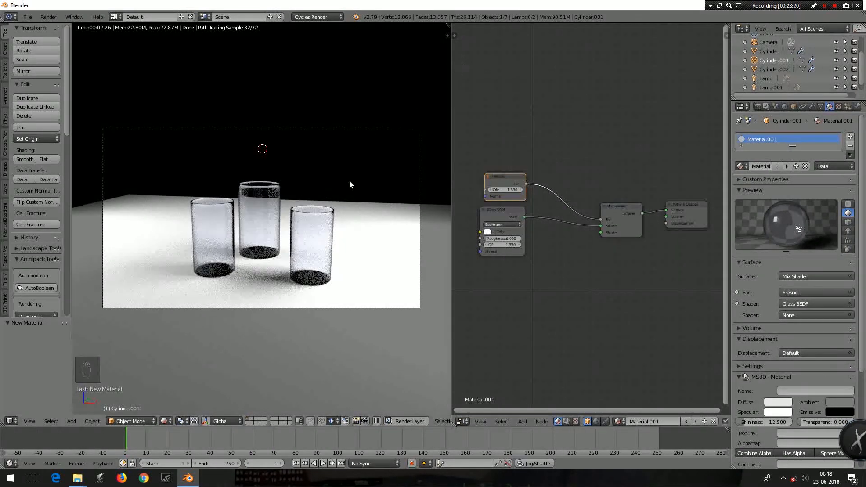
# Set the final render samples to 300 in the scene's render settings.
pyautogui.click(757, 106)
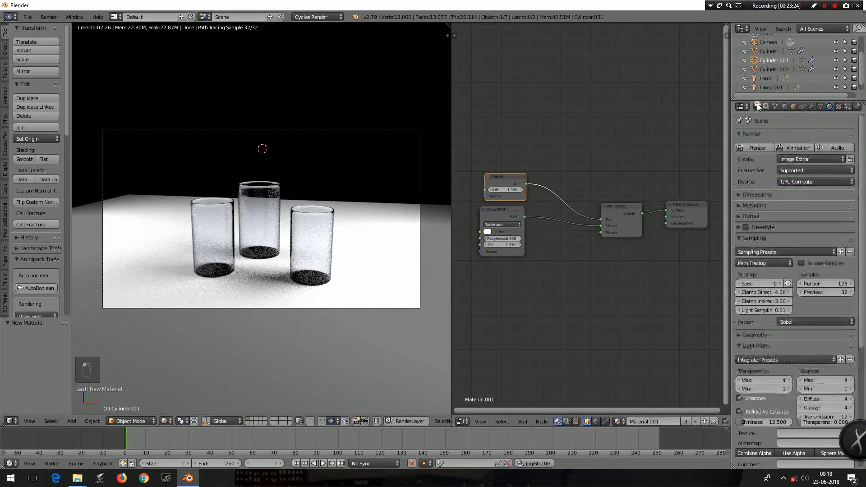
pyautogui.click(738, 196)
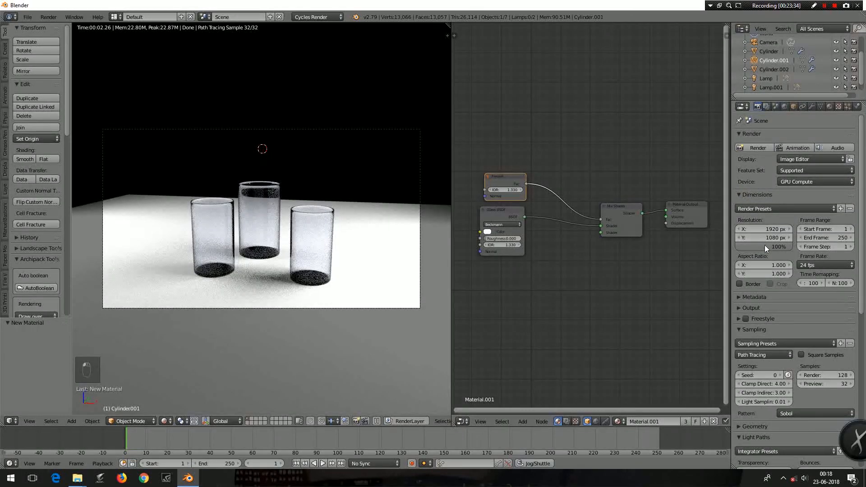
pyautogui.scroll(-4, 821, 307)
pyautogui.click(820, 303)
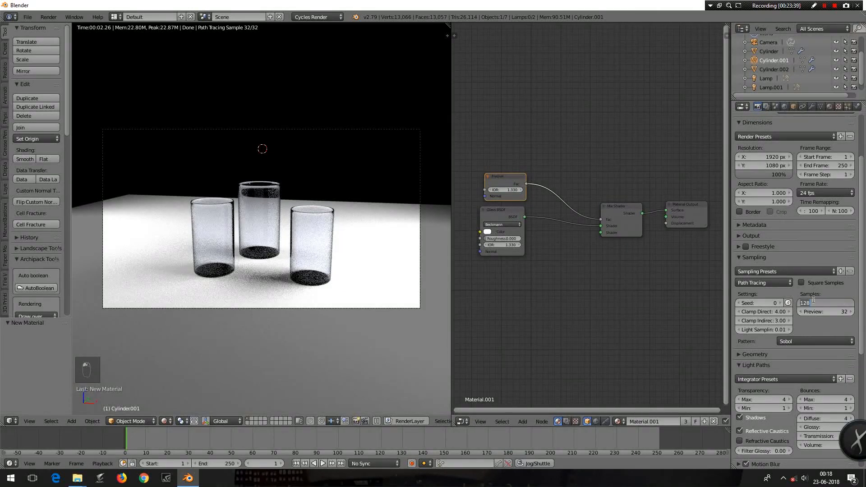
pyautogui.write('300')
pyautogui.press('Return')
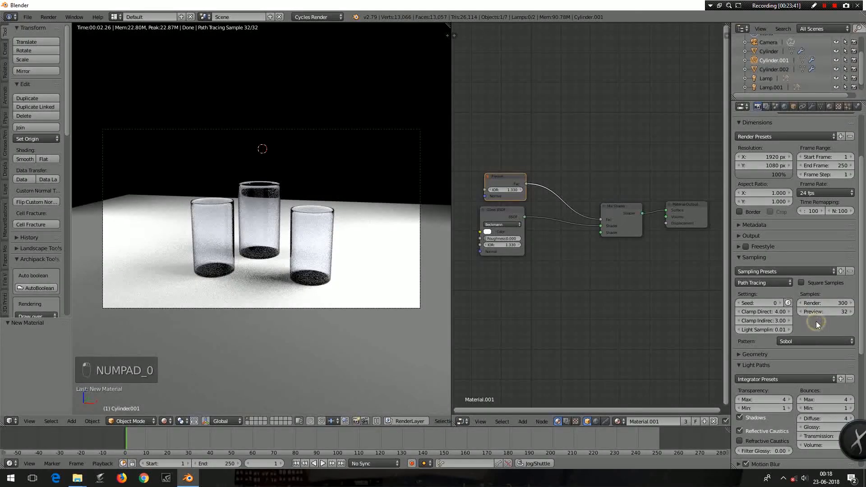
# Review the performance settings, render the final image of the glasses, and inspect the result up close.
pyautogui.scroll(3, 772, 232)
pyautogui.scroll(-15, 784, 211)
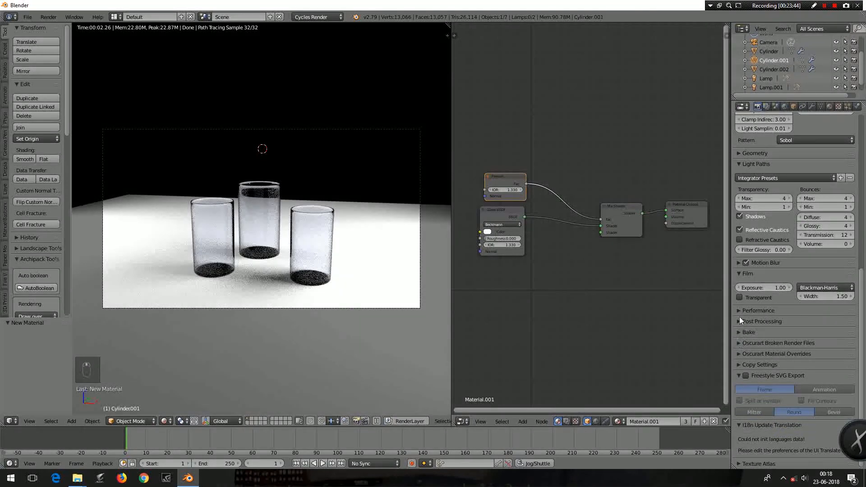
pyautogui.click(740, 315)
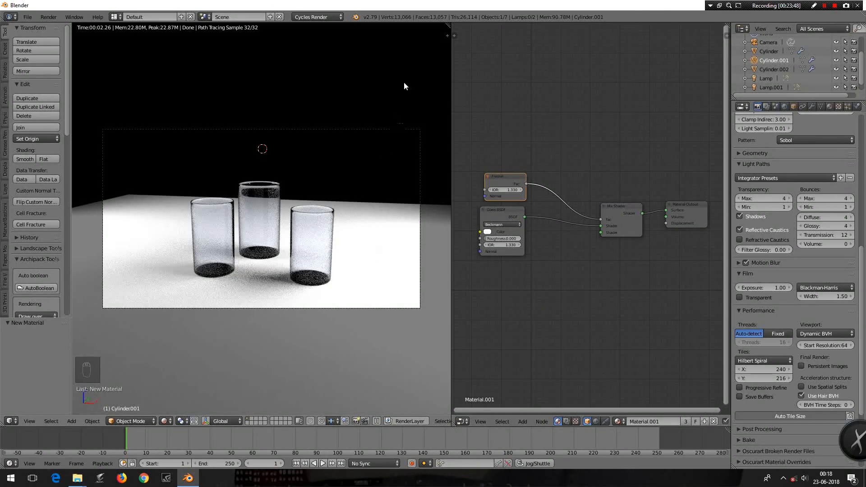
pyautogui.scroll(12, 788, 175)
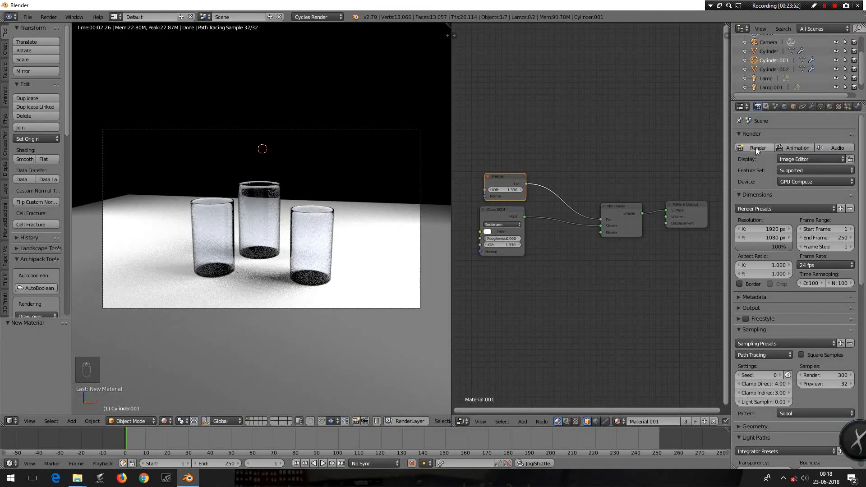
pyautogui.click(758, 148)
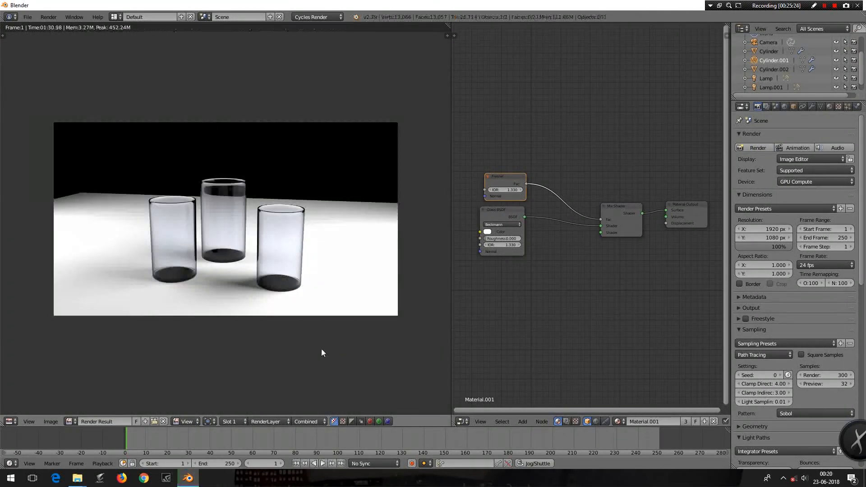
pyautogui.scroll(5, 321, 348)
pyautogui.scroll(-4, 321, 348)
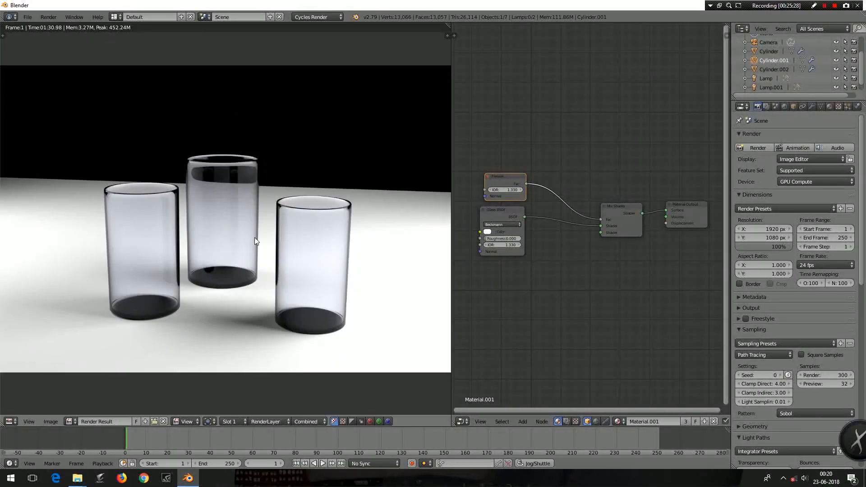
pyautogui.click(28, 17)
pyautogui.click(28, 421)
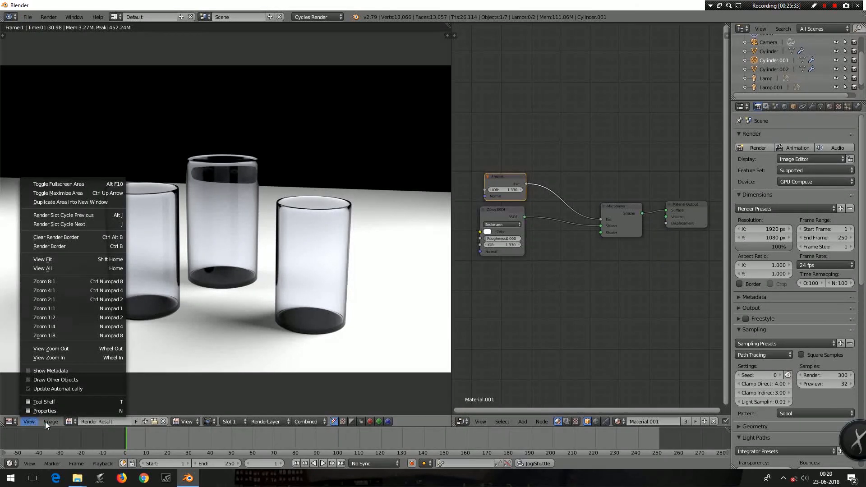
pyautogui.click(51, 422)
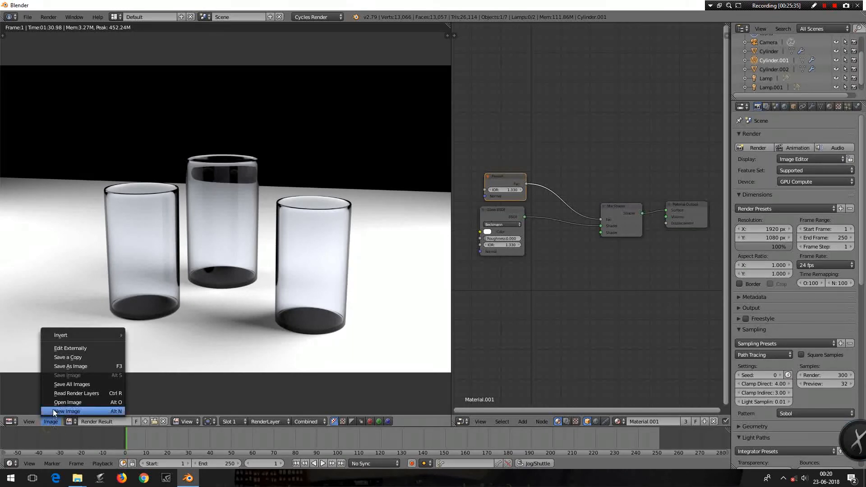
pyautogui.click(69, 366)
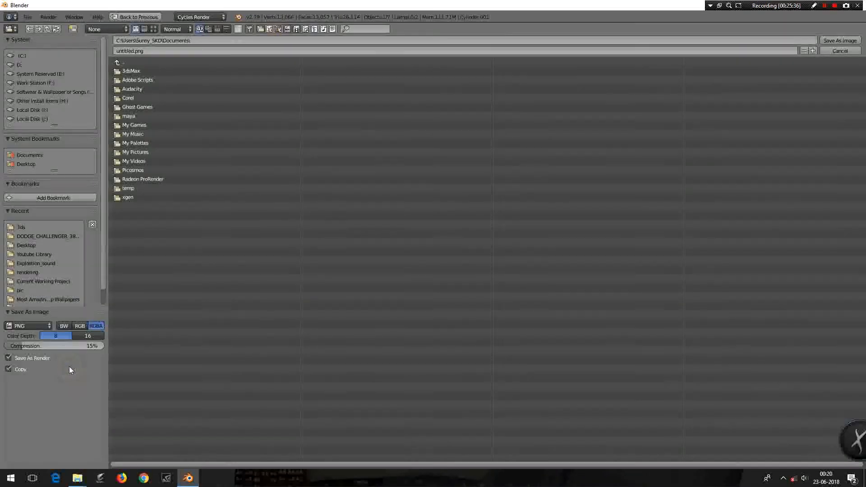
pyautogui.click(27, 164)
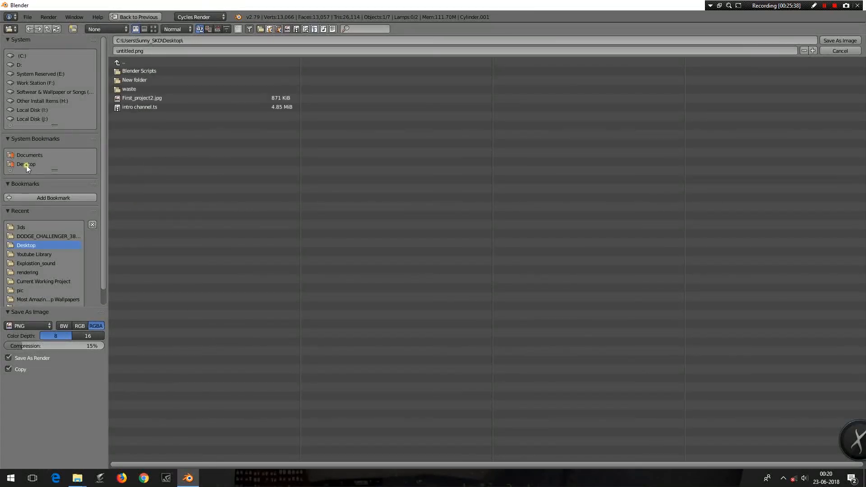
pyautogui.click(144, 50)
pyautogui.write('glass')
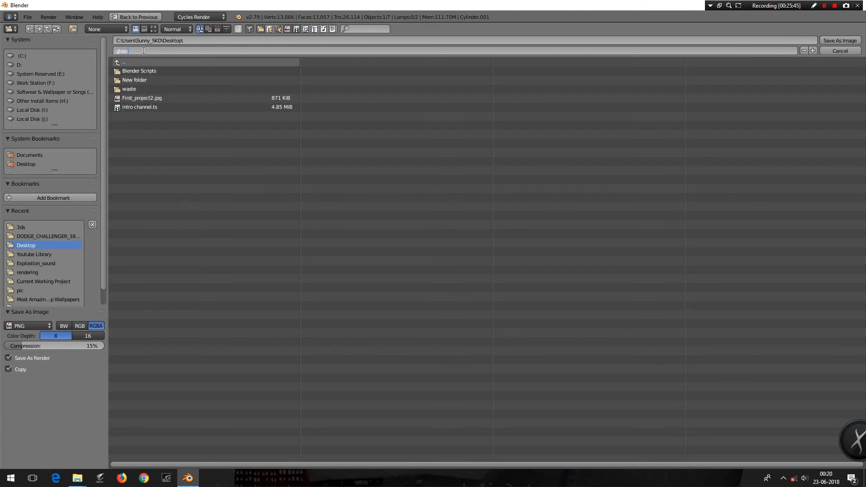
pyautogui.click(829, 51)
pyautogui.click(829, 50)
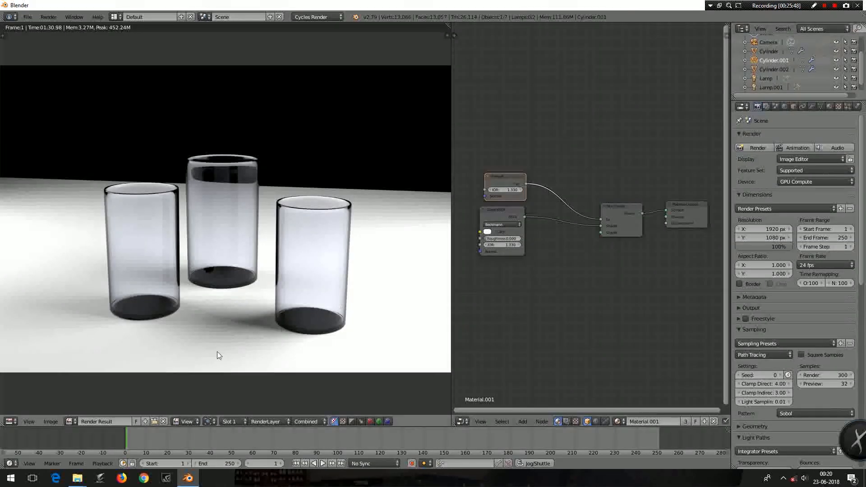
# Save the rendered image to the Desktop folder as the PNG file glass_.png.
pyautogui.click(58, 420)
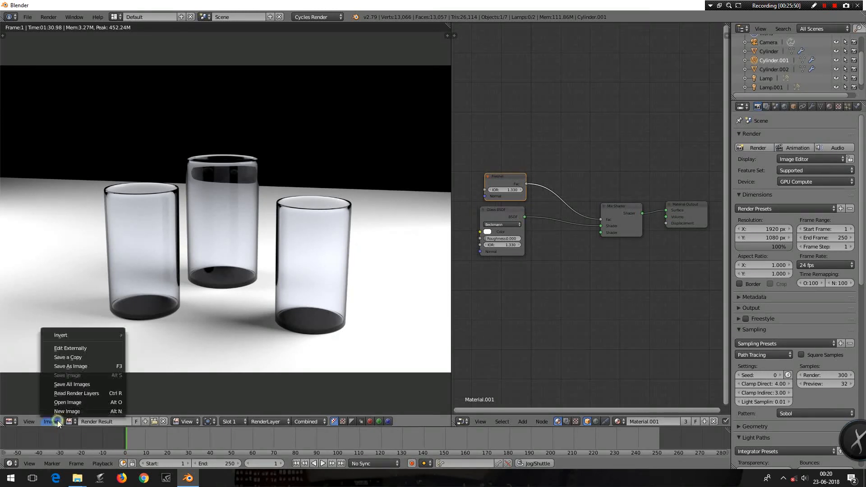
pyautogui.click(120, 366)
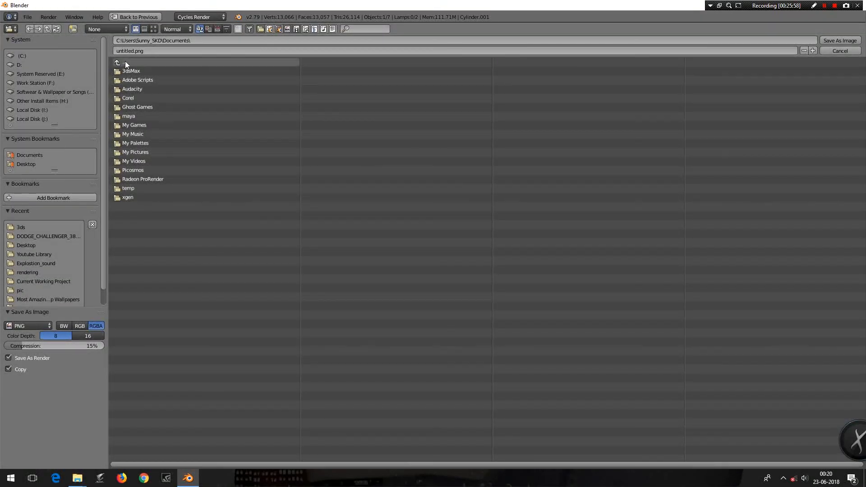
pyautogui.click(141, 49)
pyautogui.click(29, 164)
pyautogui.click(137, 51)
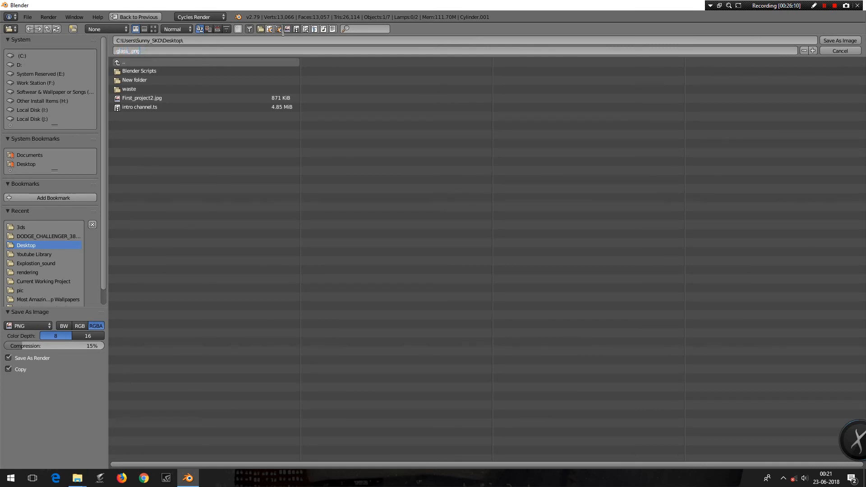
pyautogui.click(839, 40)
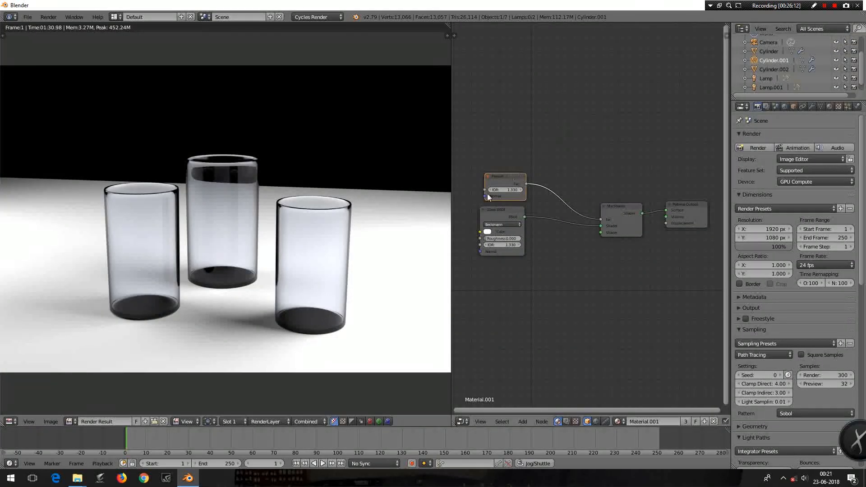
# Switch to the Windows desktop and preview the saved glass_ image in the photo viewer.
pyautogui.press('super+d')
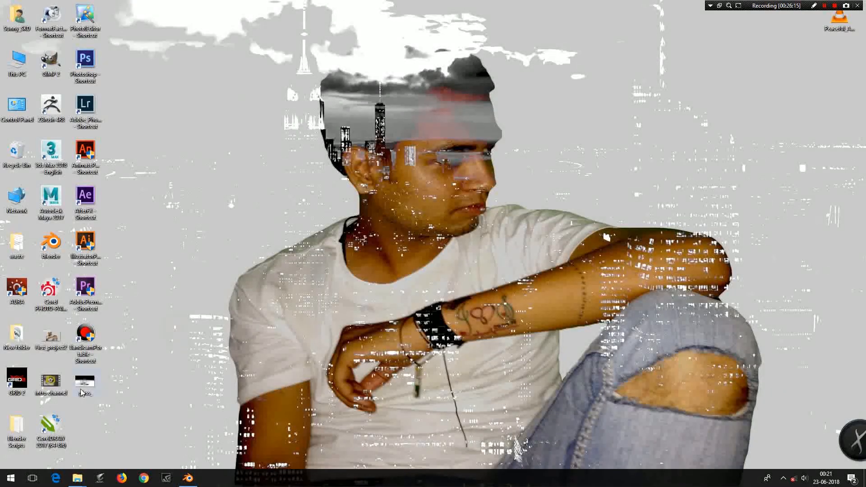
pyautogui.rightClick(81, 388)
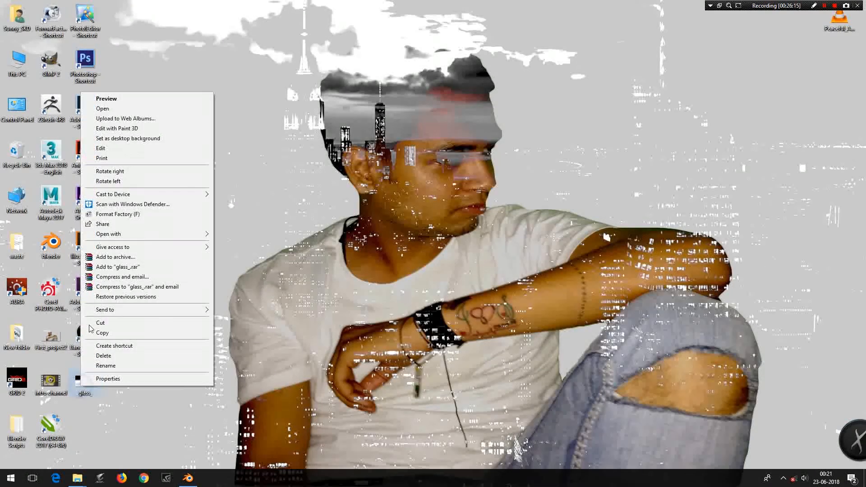
pyautogui.click(103, 99)
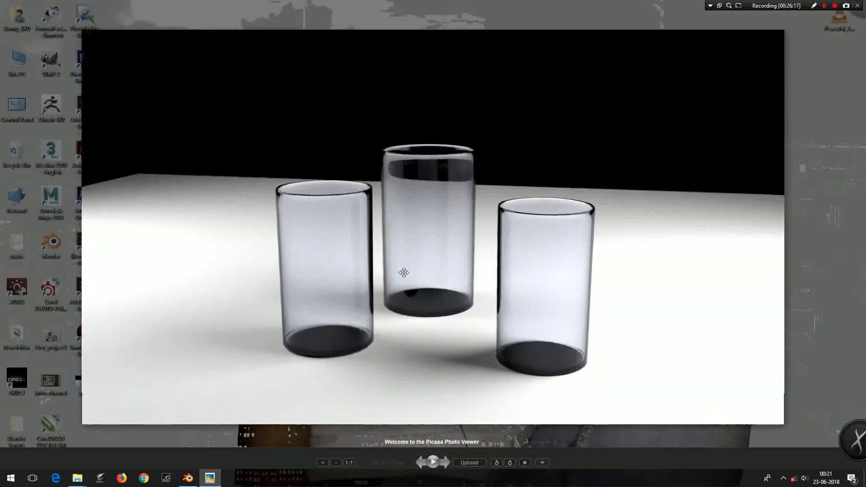